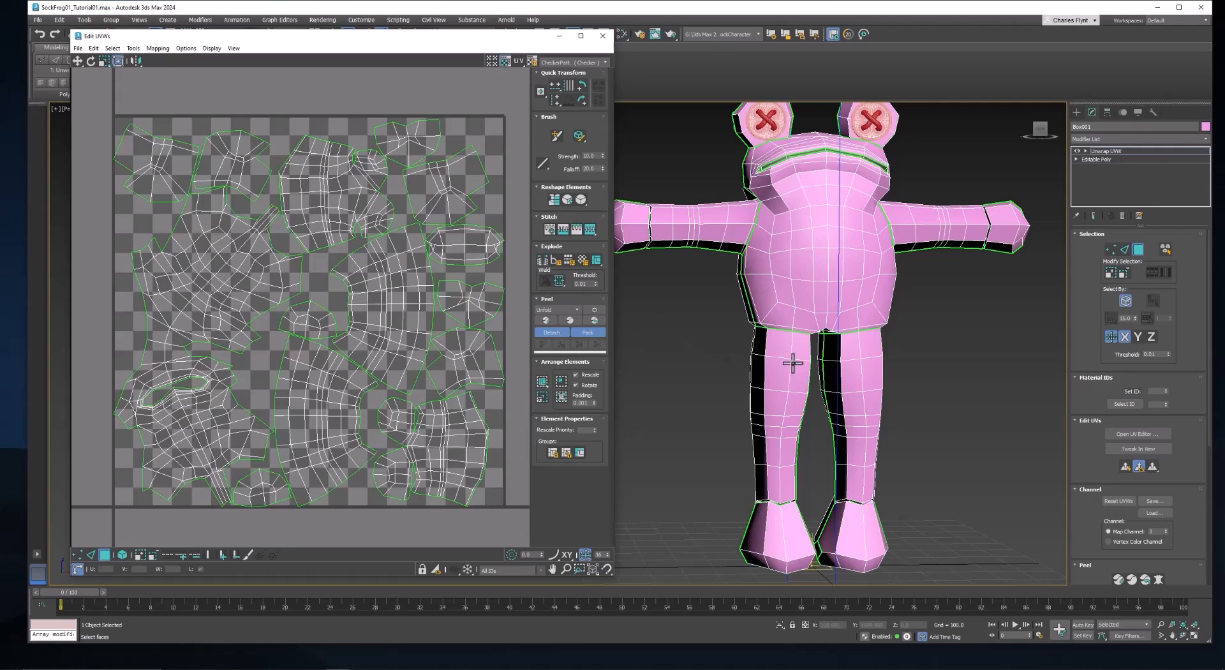
Step: Examine the frog's legs and feet up close, including the gap on the inner side of the feet
scroll(792, 360, up, 2)
scroll(357, 222, up, 4)
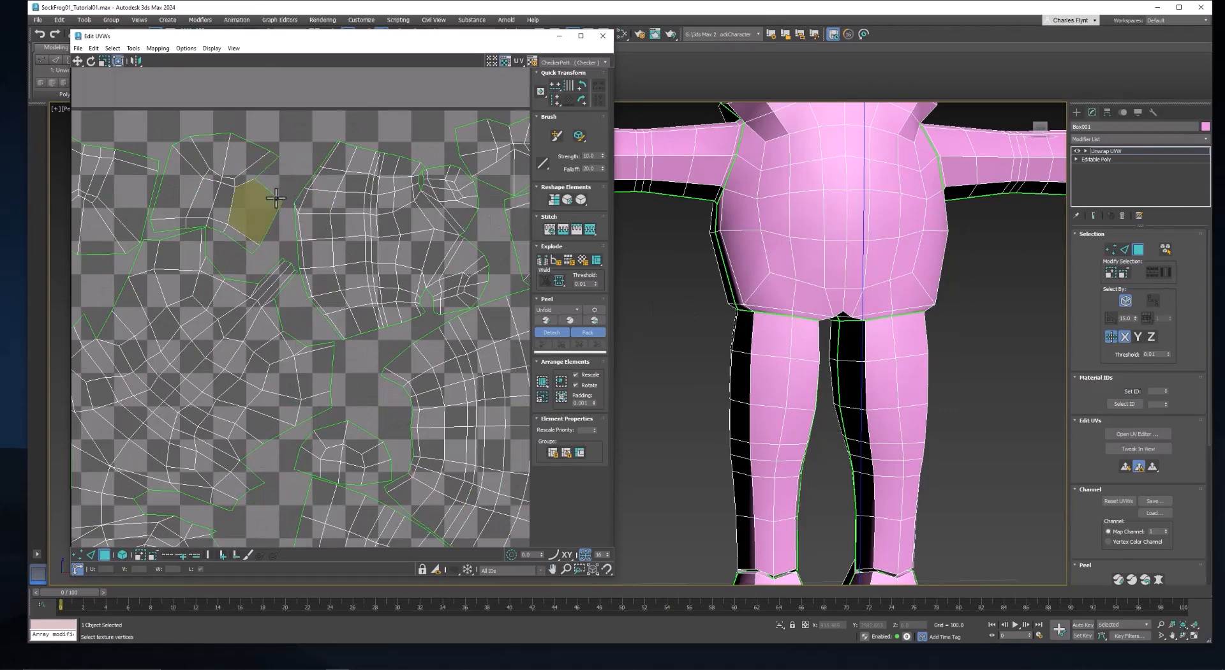
middle_drag(817, 346, 831, 159)
scroll(893, 348, up, 1)
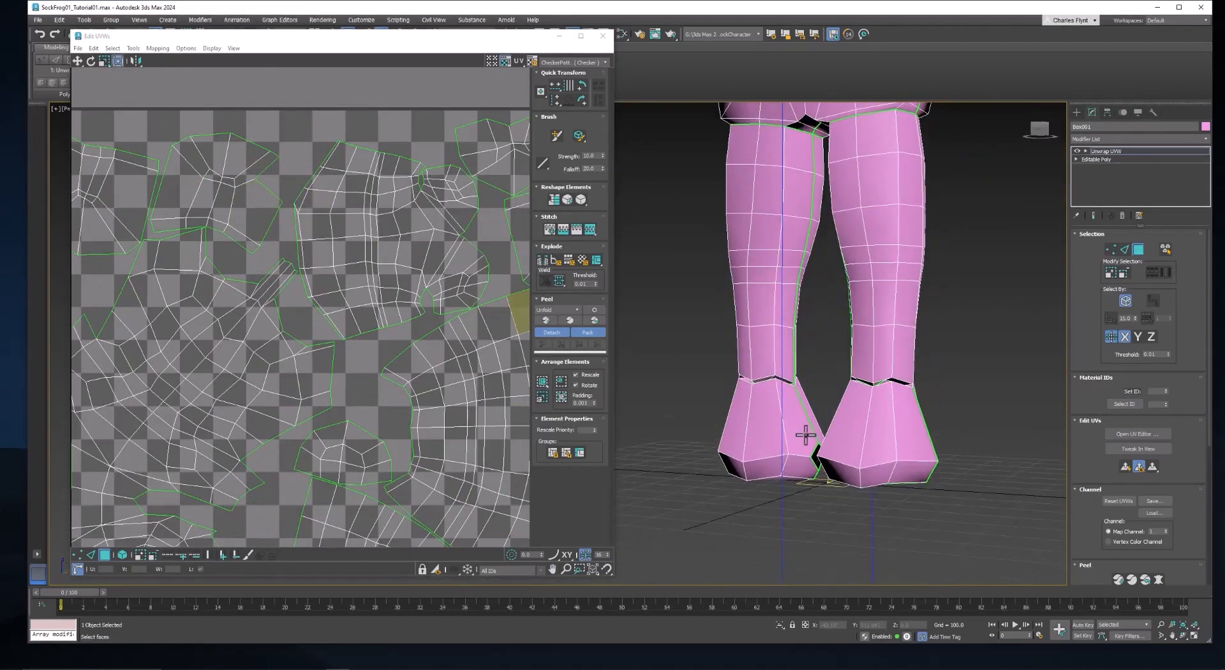
scroll(805, 435, up, 2)
middle_drag(813, 316, 802, 405)
scroll(475, 252, down, 1)
scroll(476, 255, up, 2)
scroll(479, 269, down, 1)
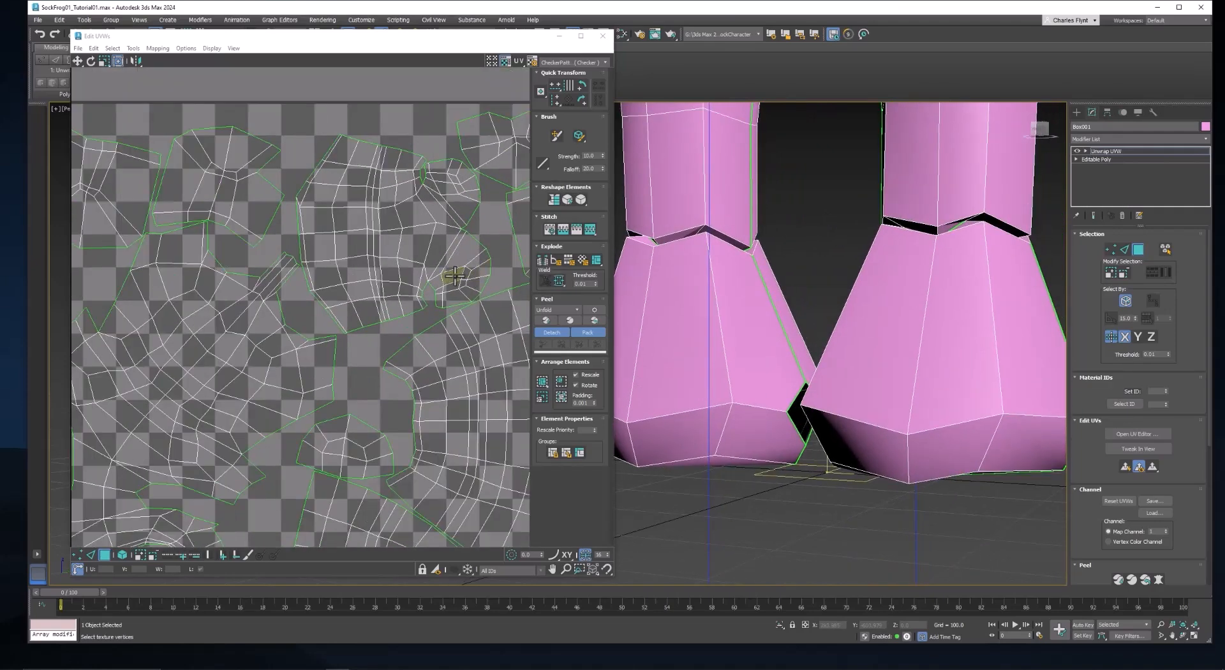
Step: Select a face in the small UV cluster beside the large body shell and locate the matching part of the model
click(454, 276)
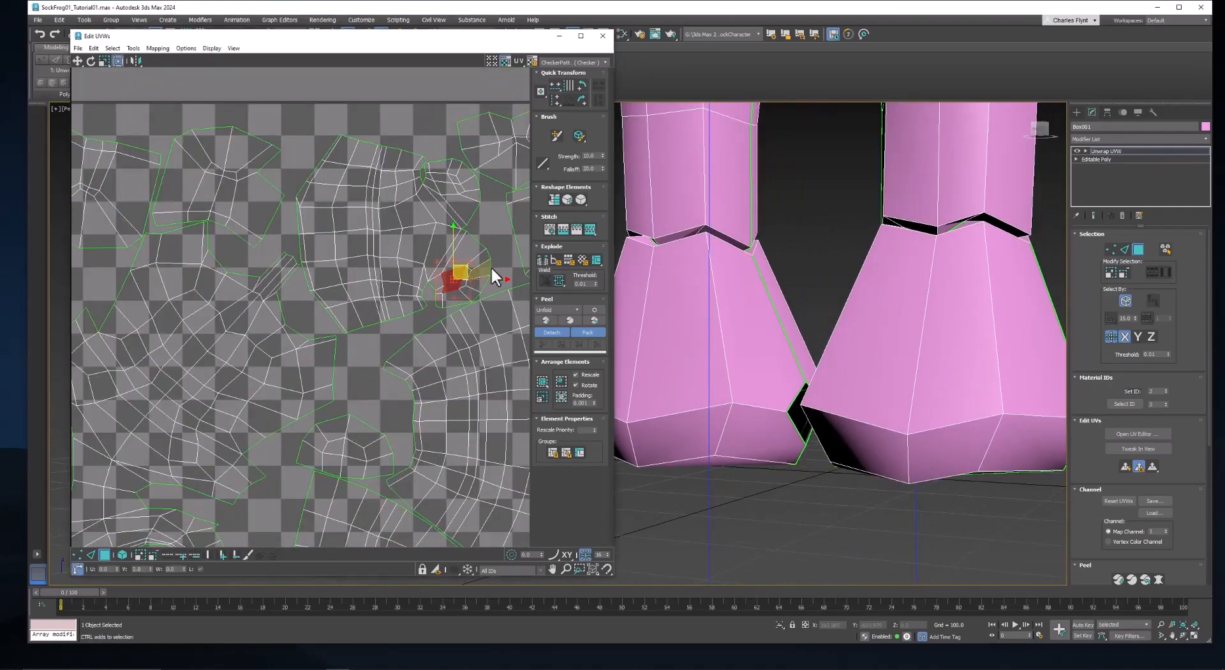
scroll(832, 185, down, 5)
middle_drag(829, 199, 853, 281)
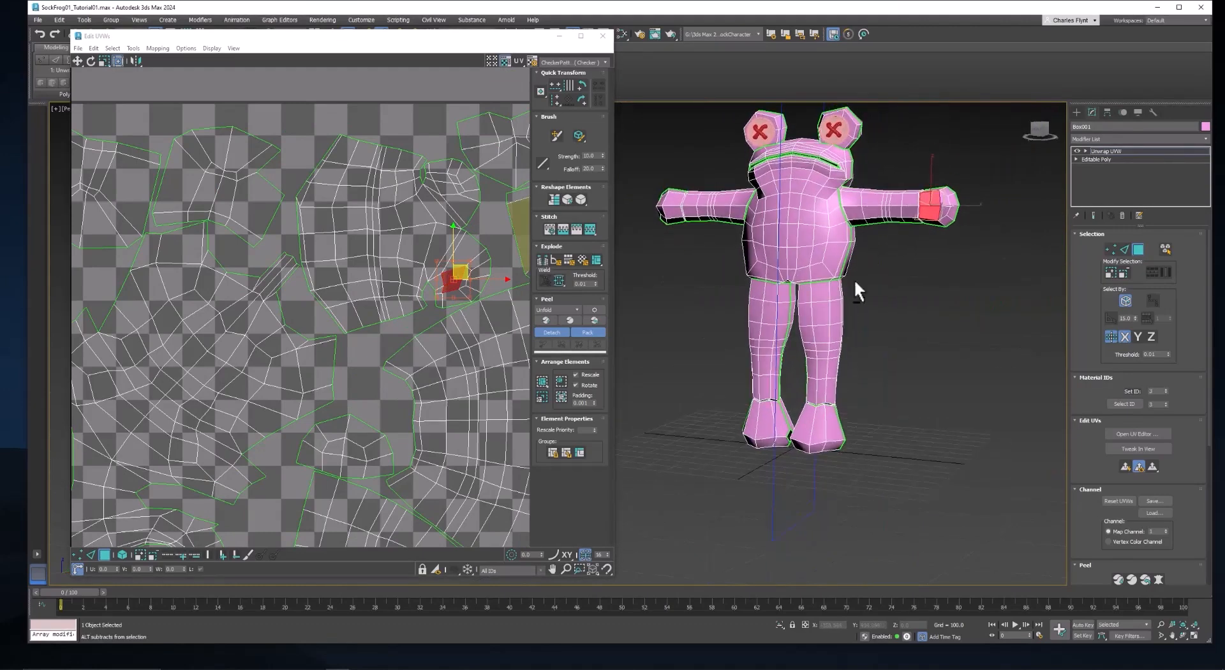
scroll(924, 202, up, 8)
scroll(463, 293, up, 5)
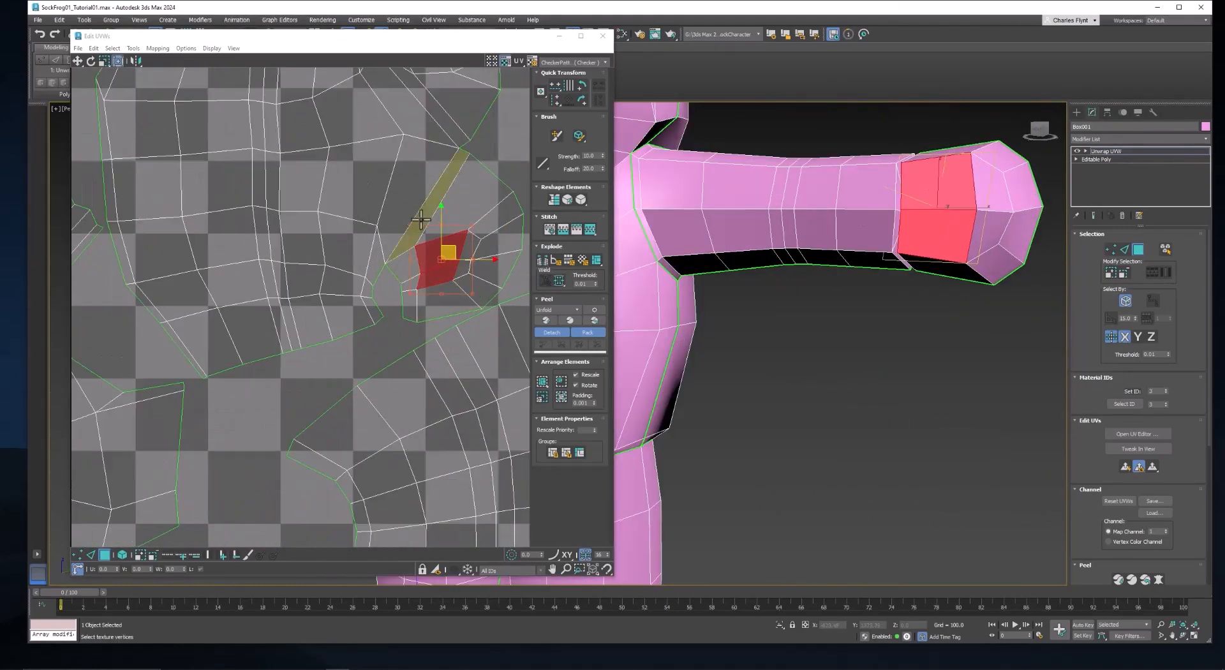
scroll(470, 231, down, 6)
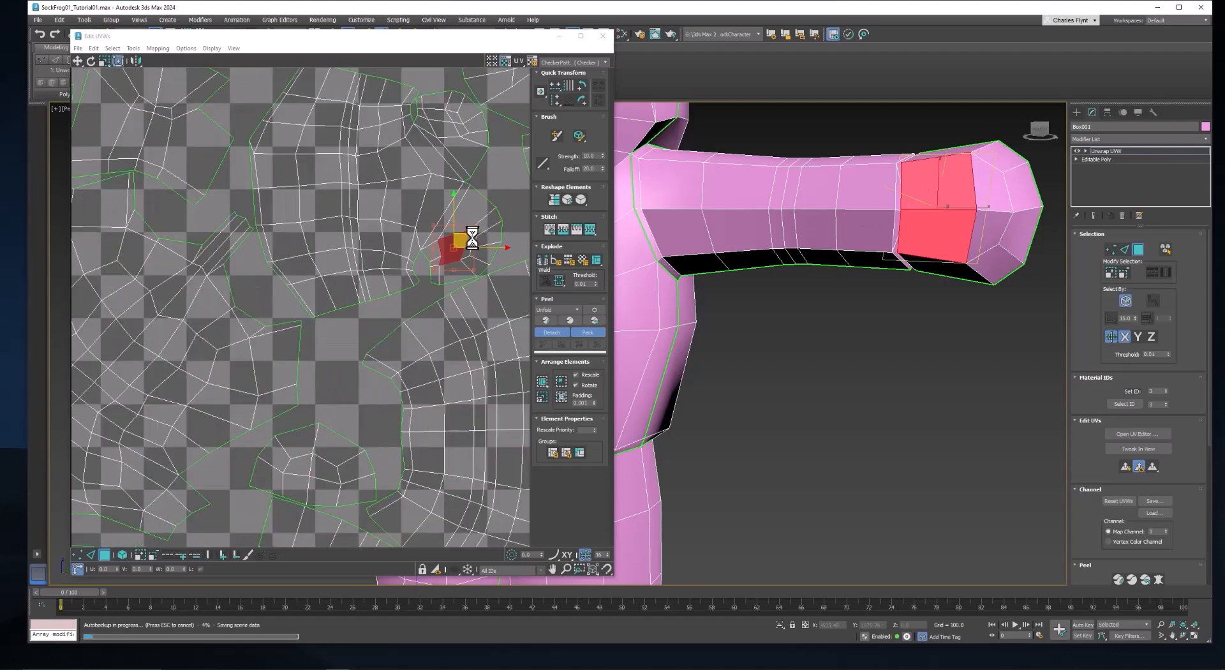
Step: Close the UV editor, leave face selection and add an Edit Poly modifier above Unwrap UVW
middle_drag(483, 249, 405, 182)
middle_drag(845, 397, 993, 237)
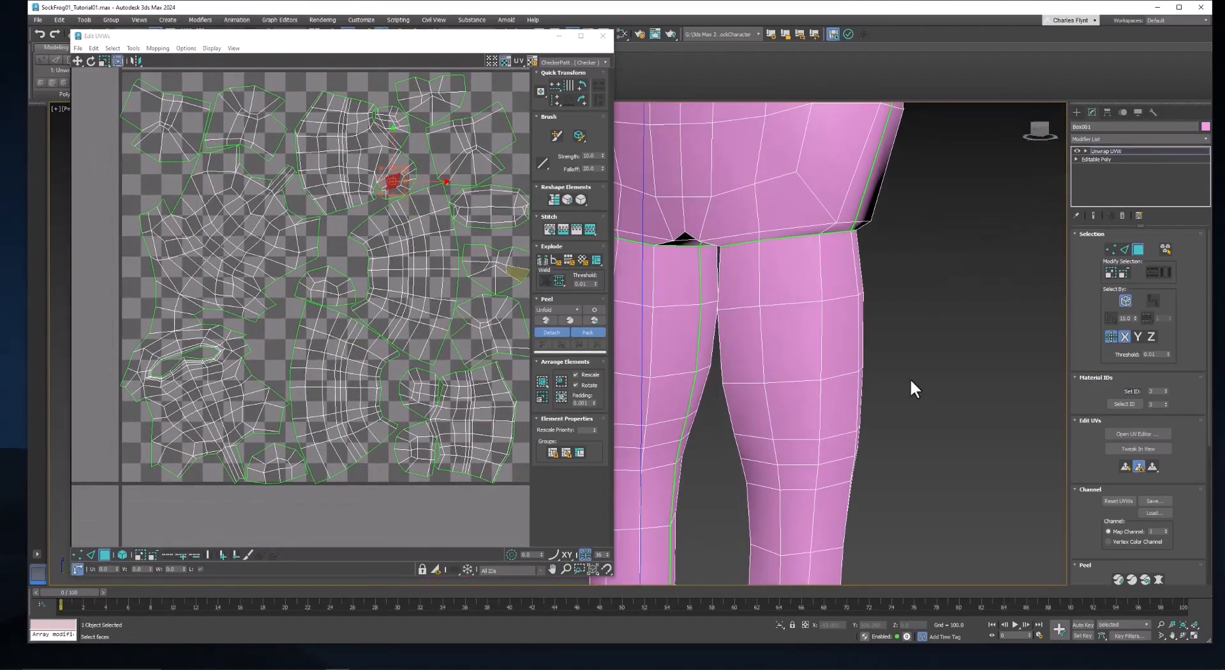
middle_drag(908, 387, 989, 214)
scroll(870, 383, up, 6)
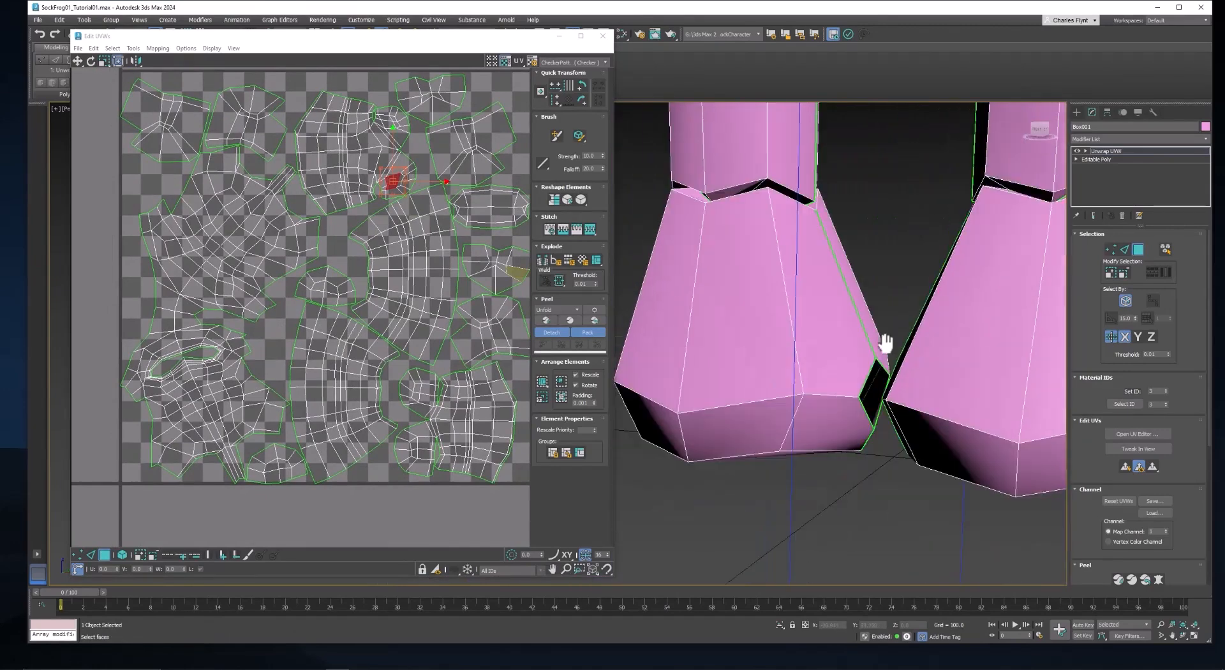
click(603, 40)
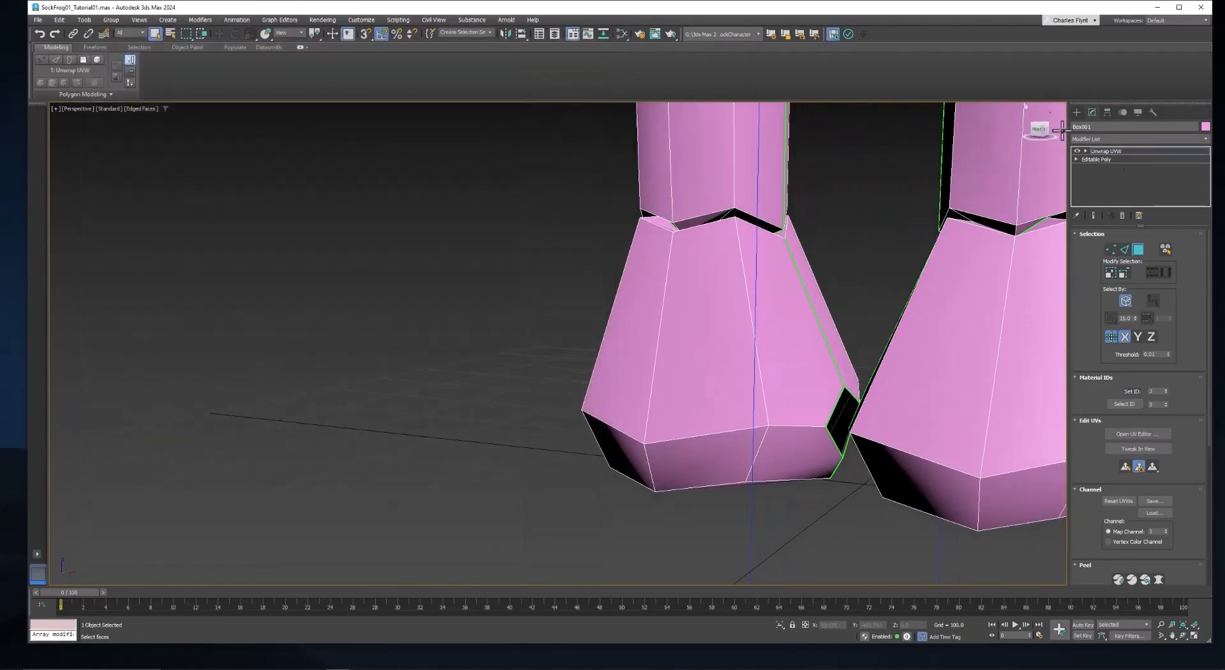
click(1131, 150)
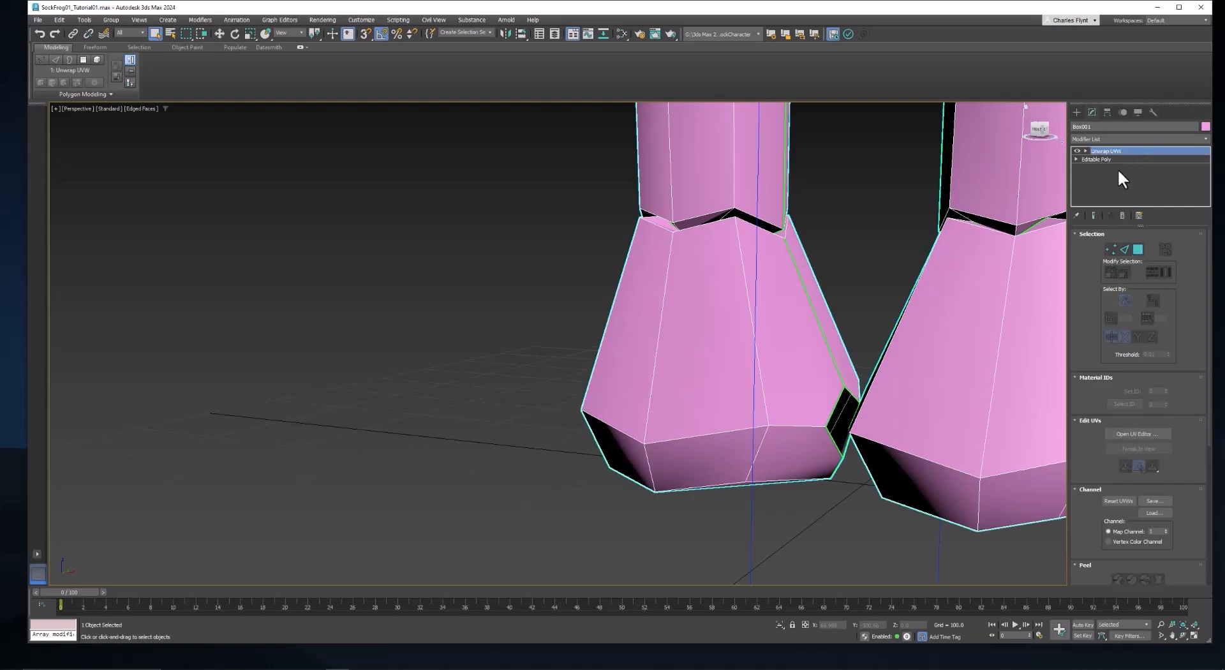
click(1121, 138)
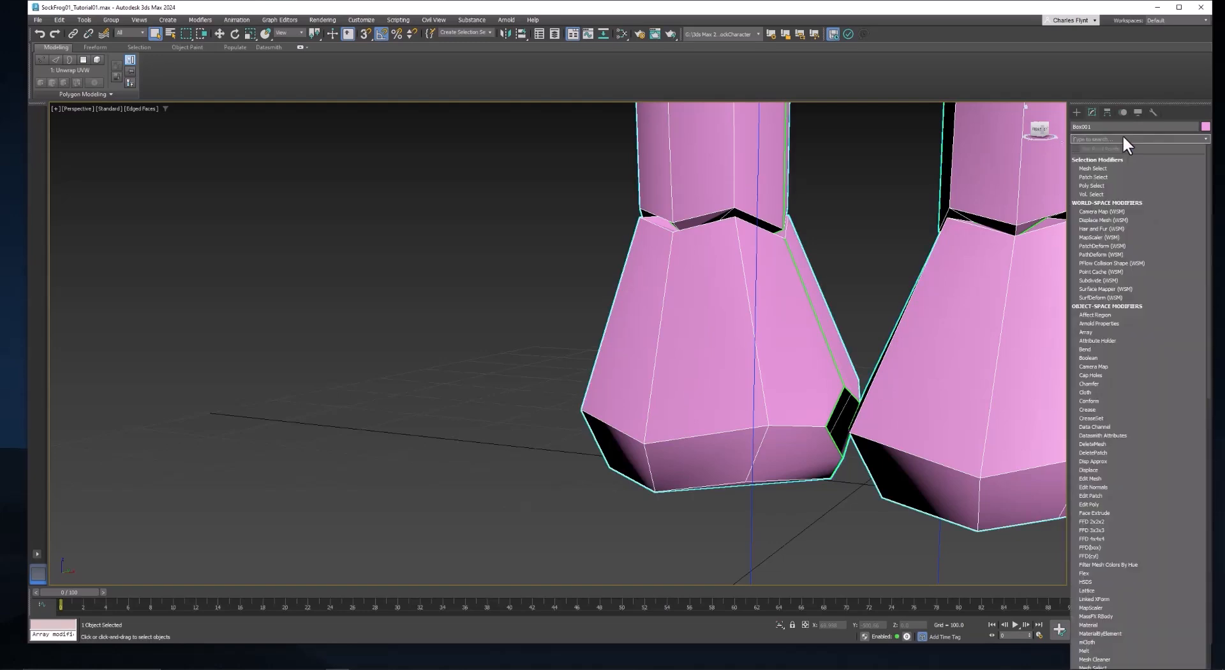
text(ed)
click(1128, 185)
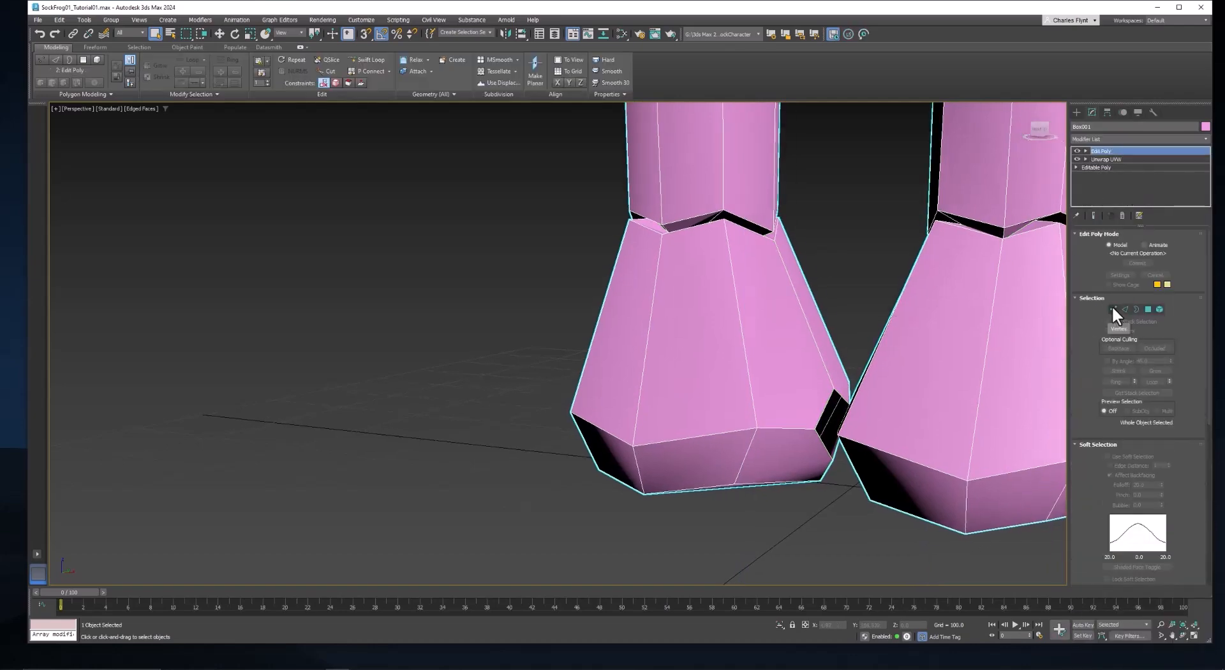
Step: Target-weld the upper and front corner vertices of the hole on the right foot's inner side to its lower corner vertex
click(1114, 310)
scroll(939, 342, up, 10)
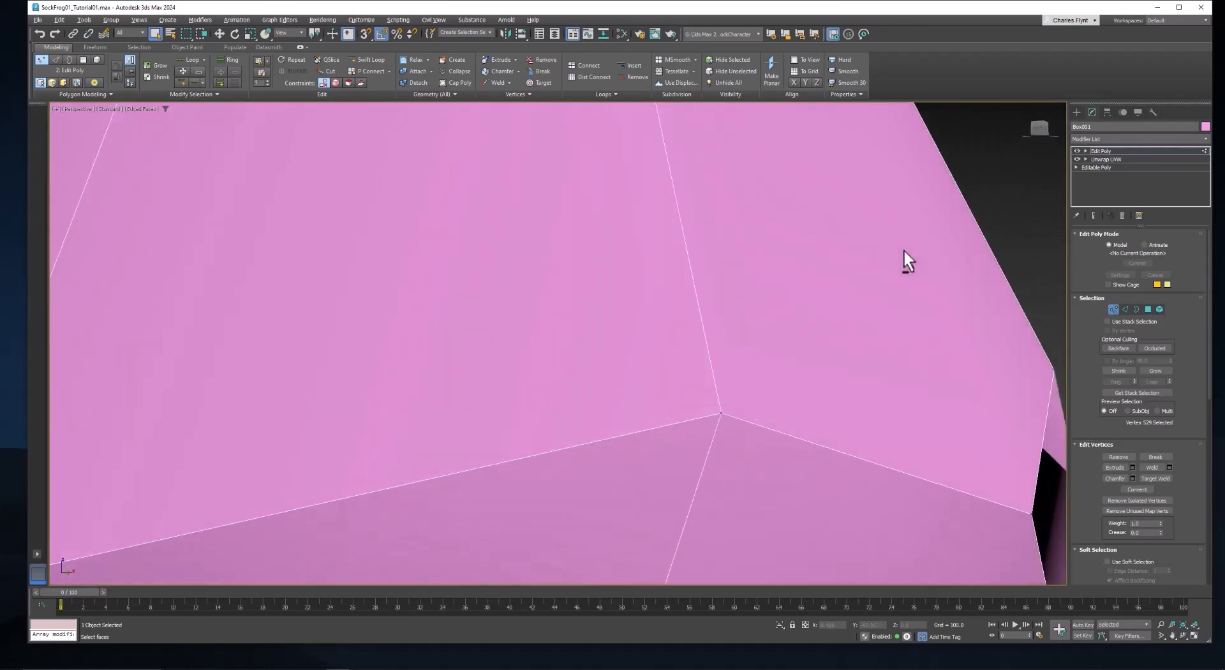
scroll(904, 249, down, 2)
middle_drag(903, 249, 898, 278)
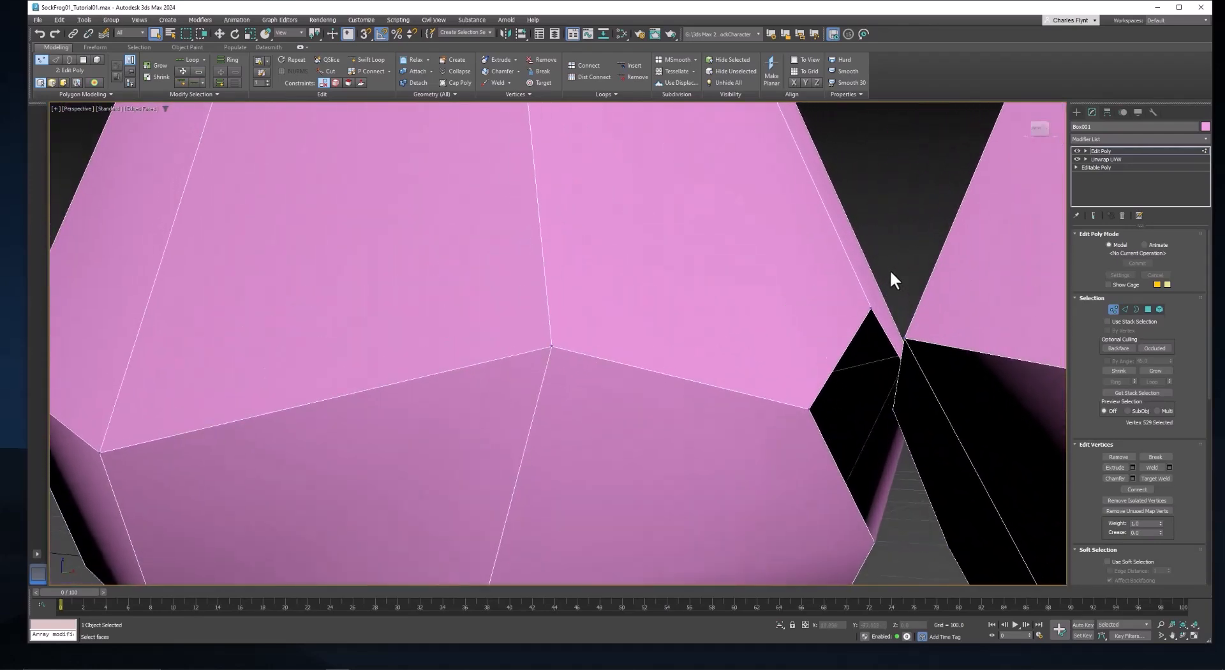
right_click(890, 272)
click(875, 329)
click(873, 312)
click(875, 542)
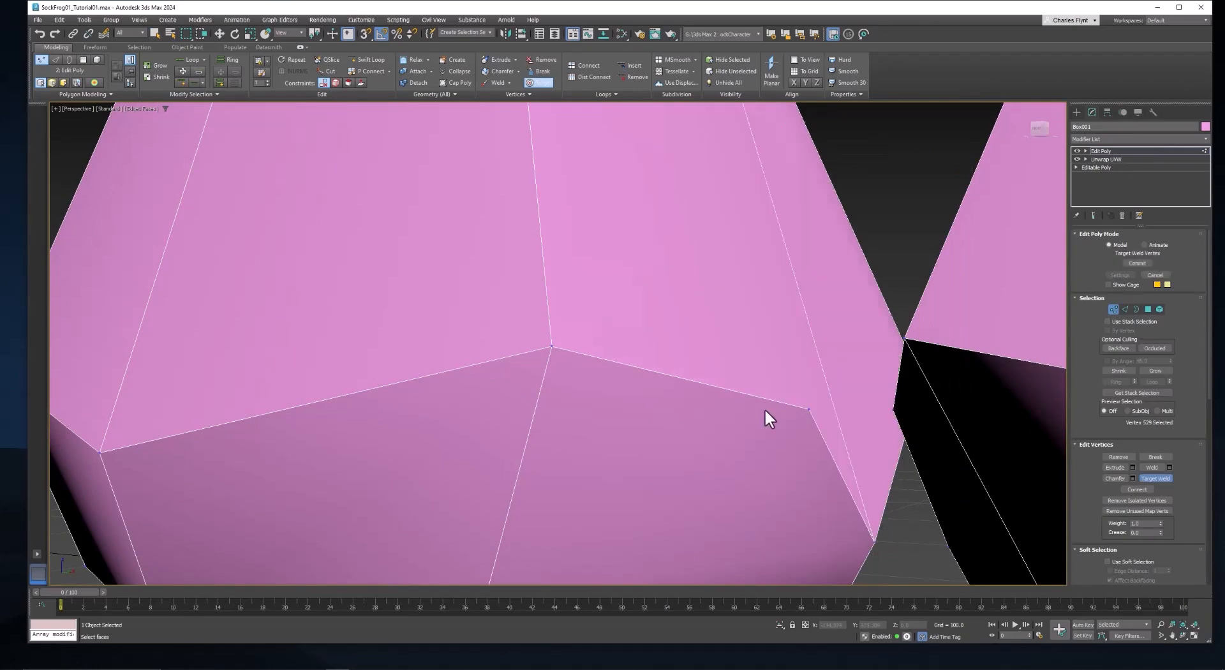
middle_drag(781, 383, 722, 326)
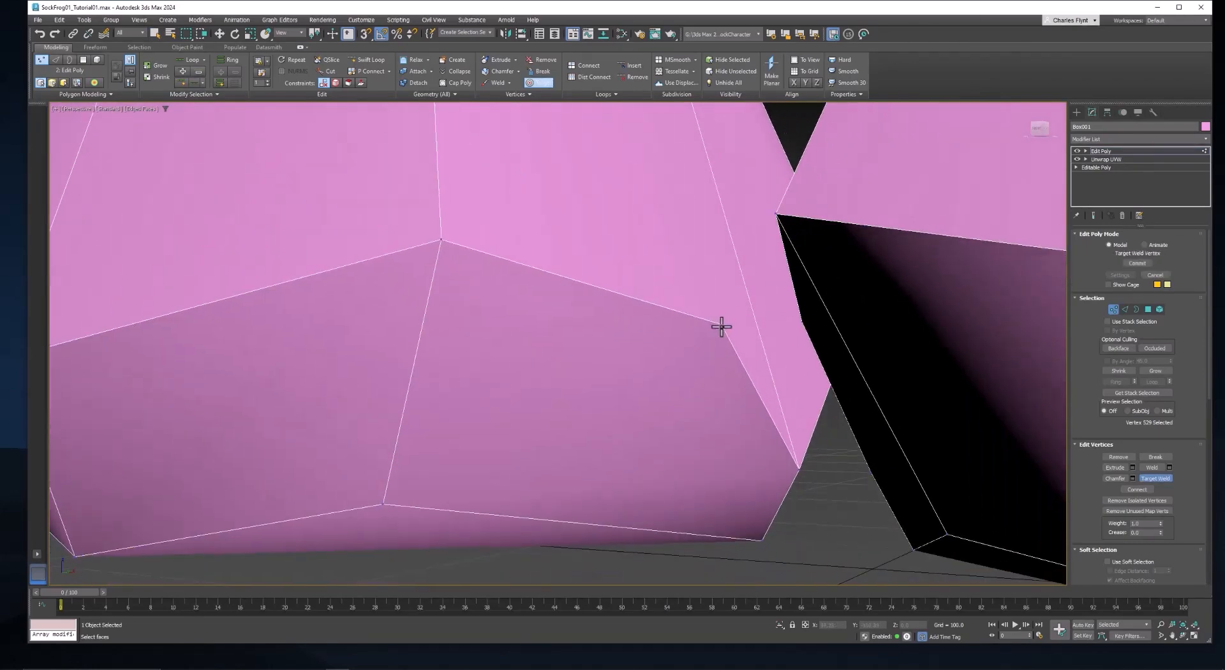
click(802, 470)
Step: Target-weld the remaining inner-side vertex of the right foot onto the merged corner and finish welding there
scroll(823, 443, down, 5)
alt+middle_drag(824, 441, 848, 453)
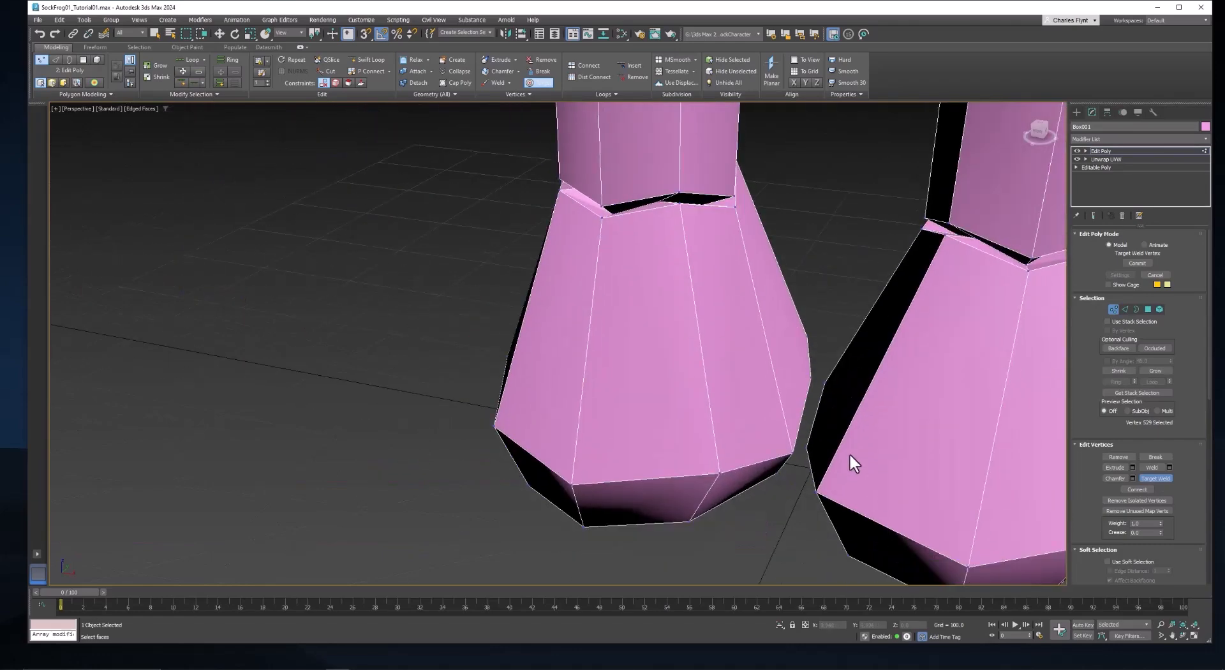
click(793, 457)
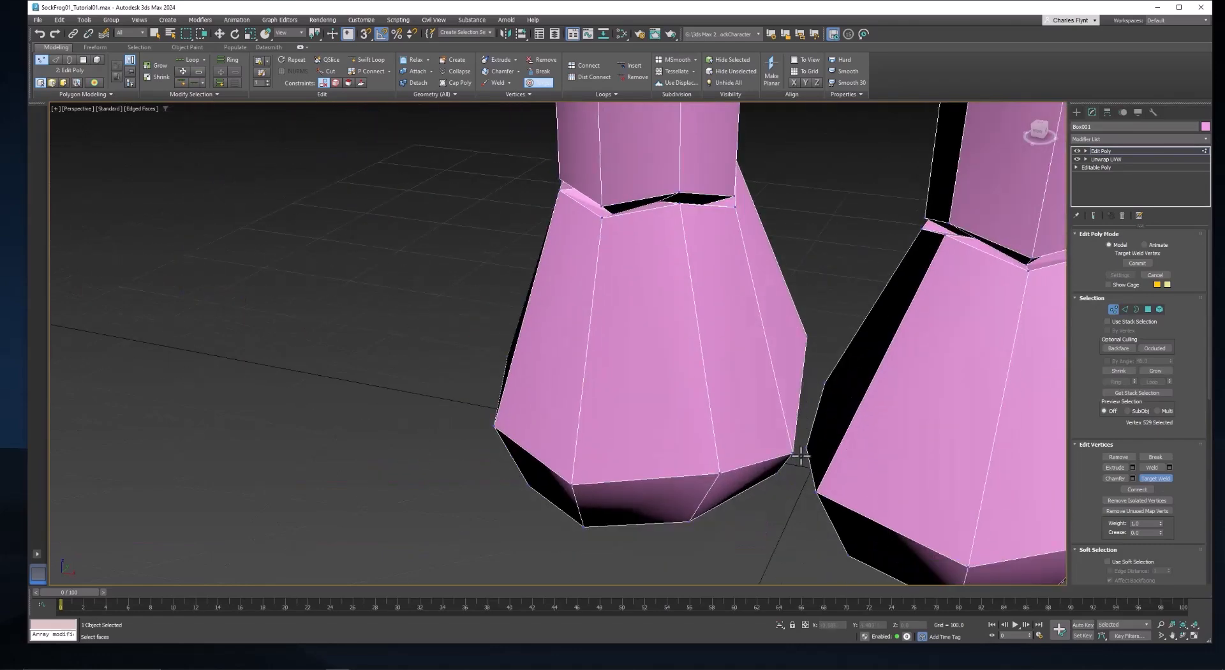
scroll(804, 440, up, 3)
alt+middle_drag(809, 429, 825, 371)
scroll(873, 405, up, 3)
scroll(824, 371, down, 5)
scroll(893, 390, down, 4)
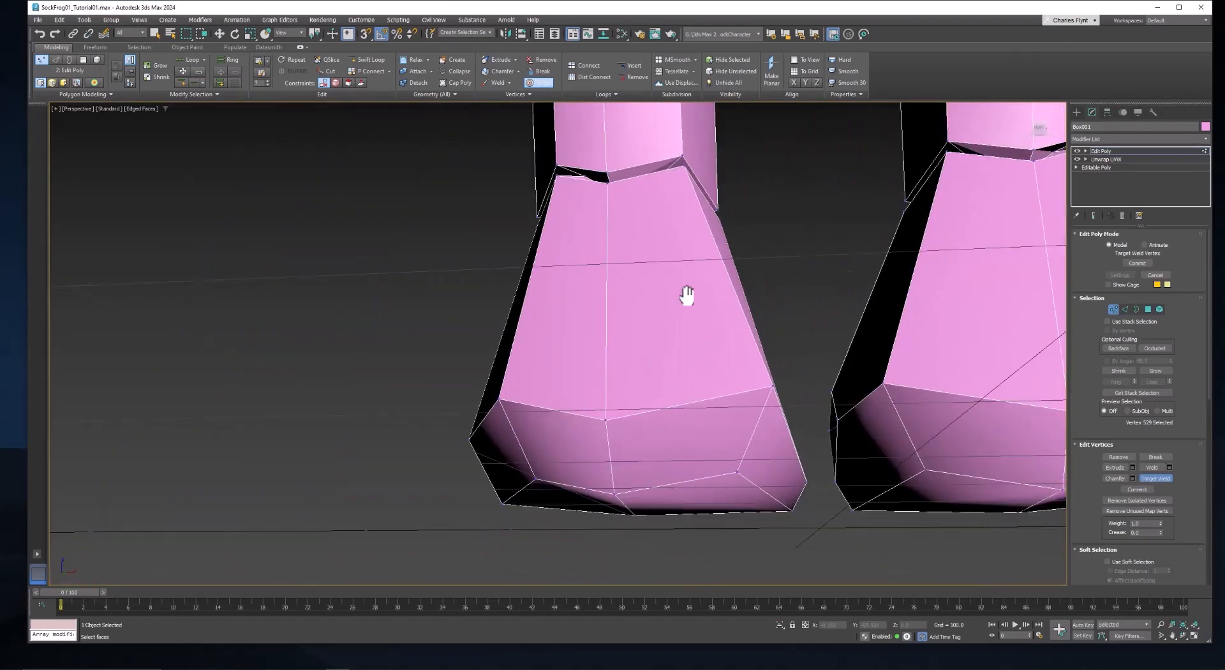
right_click(862, 407)
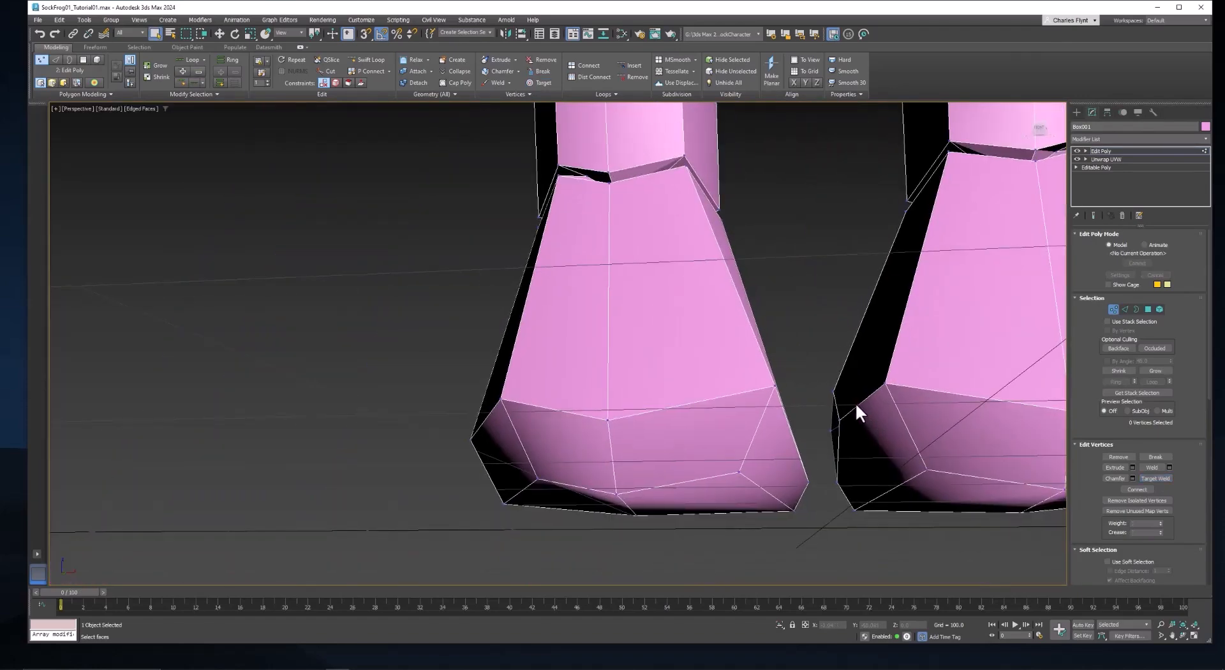
Step: Target-weld the corner vertices of the hole on the left foot's inner side into one lower vertex
click(839, 419)
scroll(874, 416, up, 6)
right_click(851, 307)
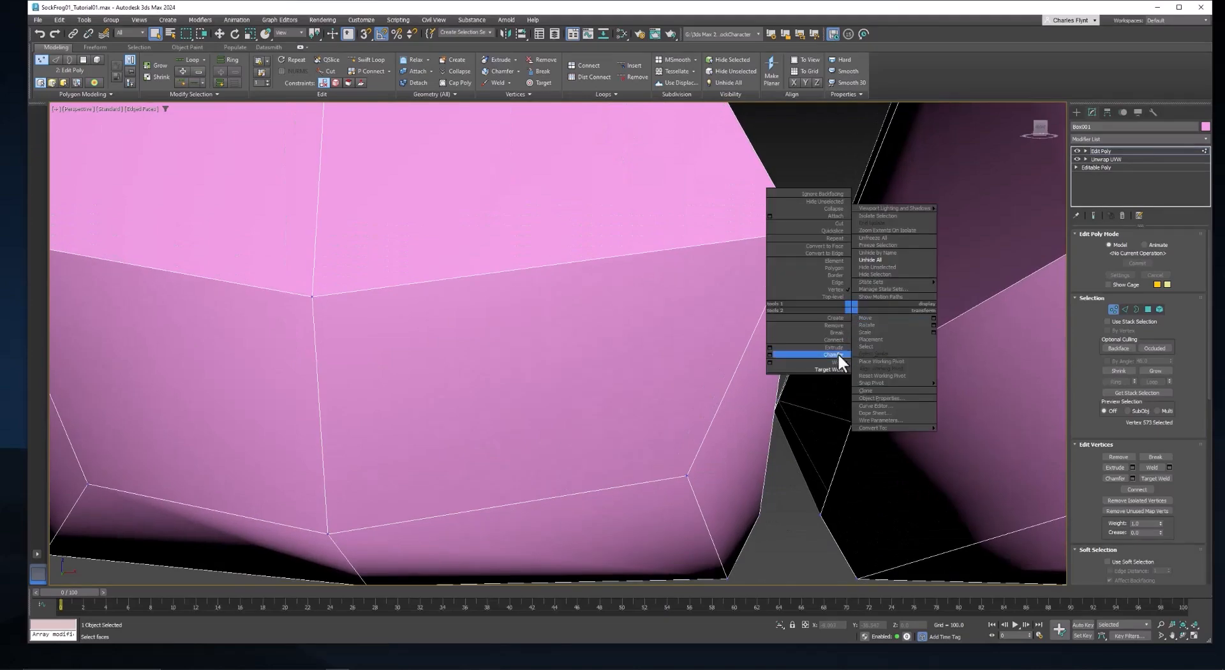
click(830, 369)
click(811, 312)
click(821, 516)
click(870, 368)
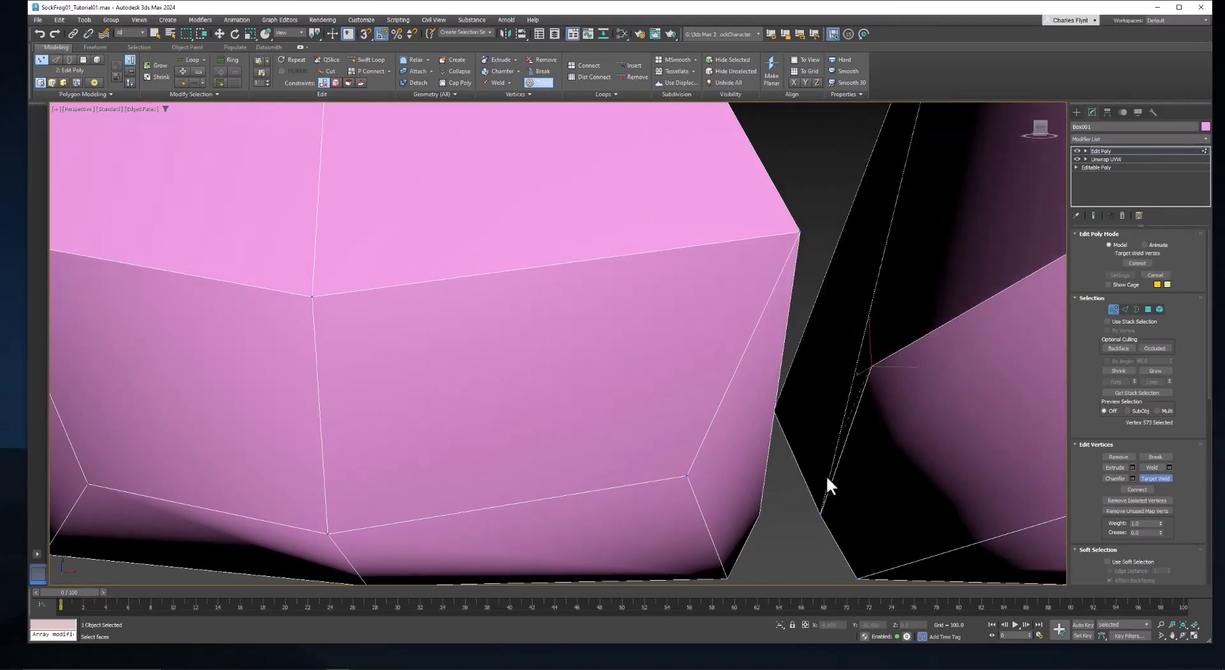
click(821, 516)
alt+middle_drag(793, 450, 823, 495)
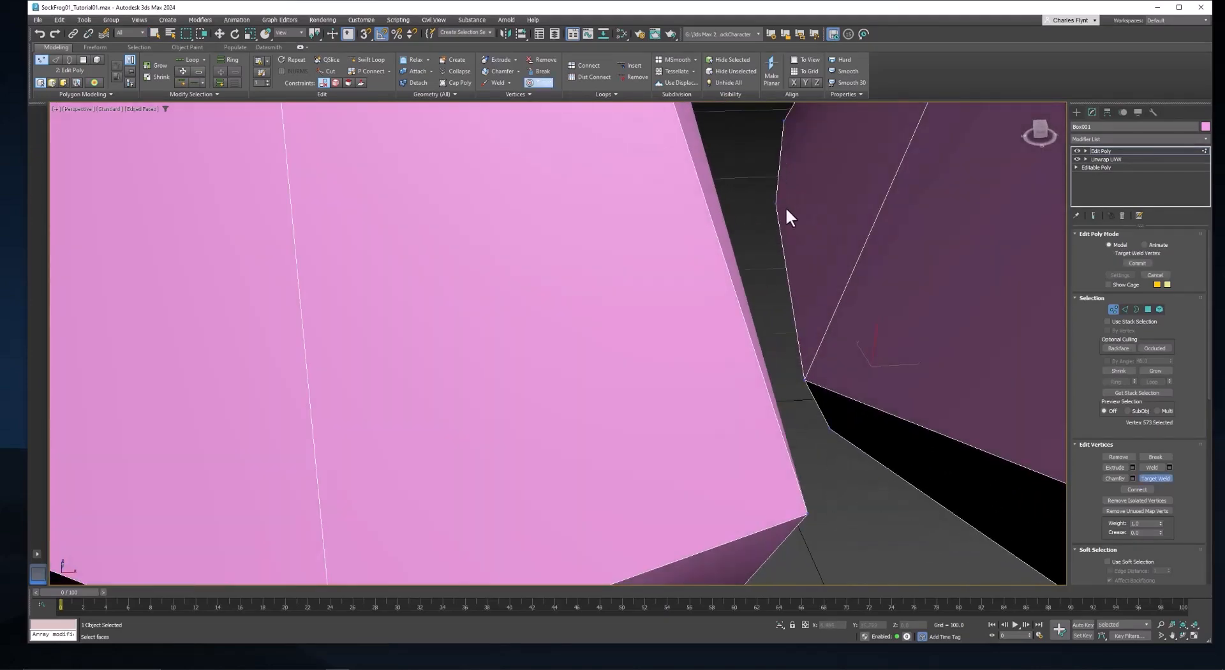
click(804, 380)
right_click(859, 340)
Step: Move the welded inner-side vertices of both feet upward to reshape the closed area
scroll(884, 349, down, 5)
alt+middle_drag(884, 350, 834, 473)
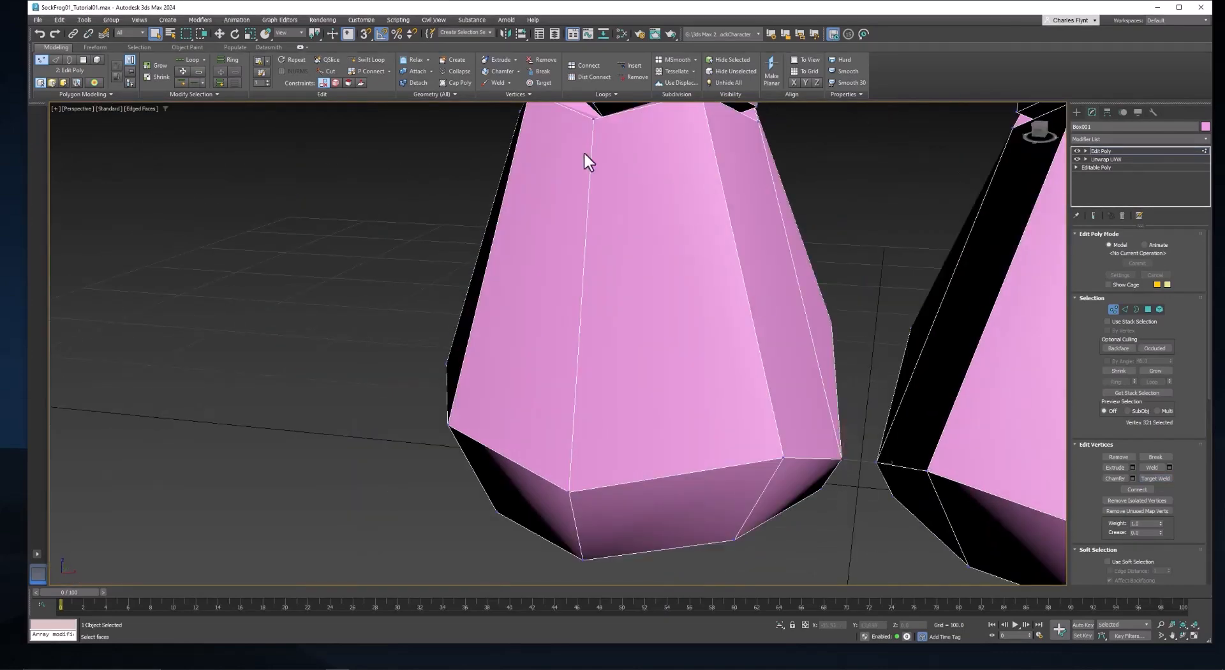
click(219, 33)
drag(843, 420, 846, 370)
drag(877, 457, 890, 393)
Step: Leave vertex editing, add a second Unwrap UVW modifier above Edit Poly and open its UV editor
scroll(886, 382, down, 5)
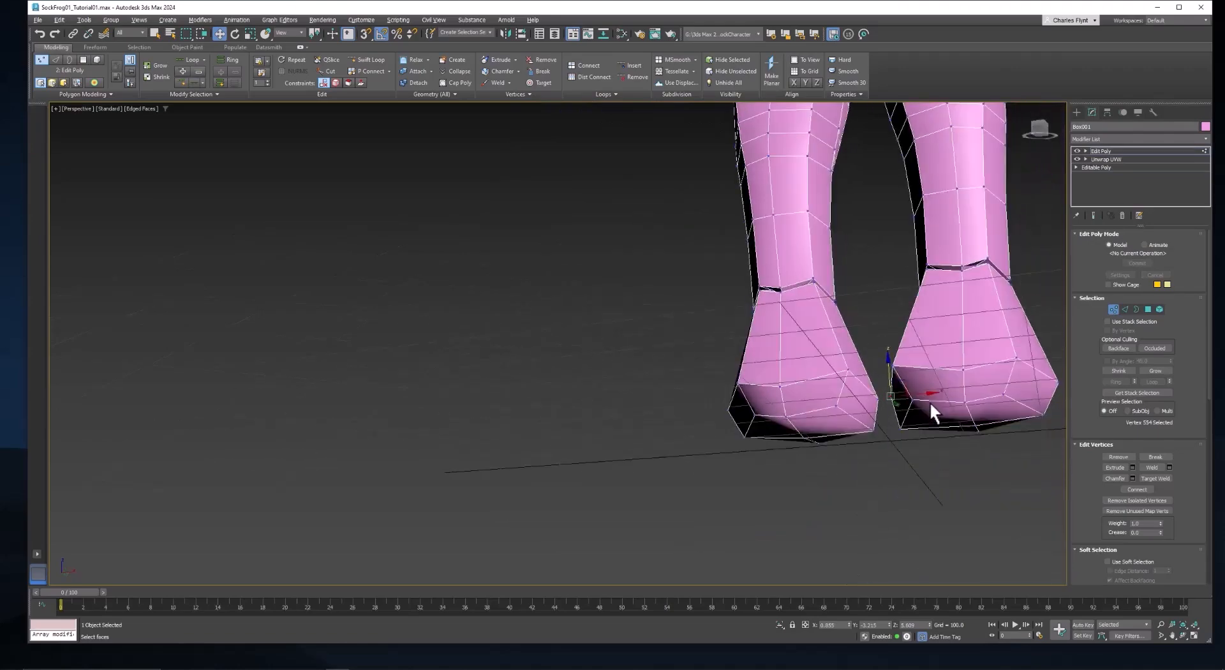
alt+middle_drag(929, 401, 696, 596)
scroll(816, 294, up, 3)
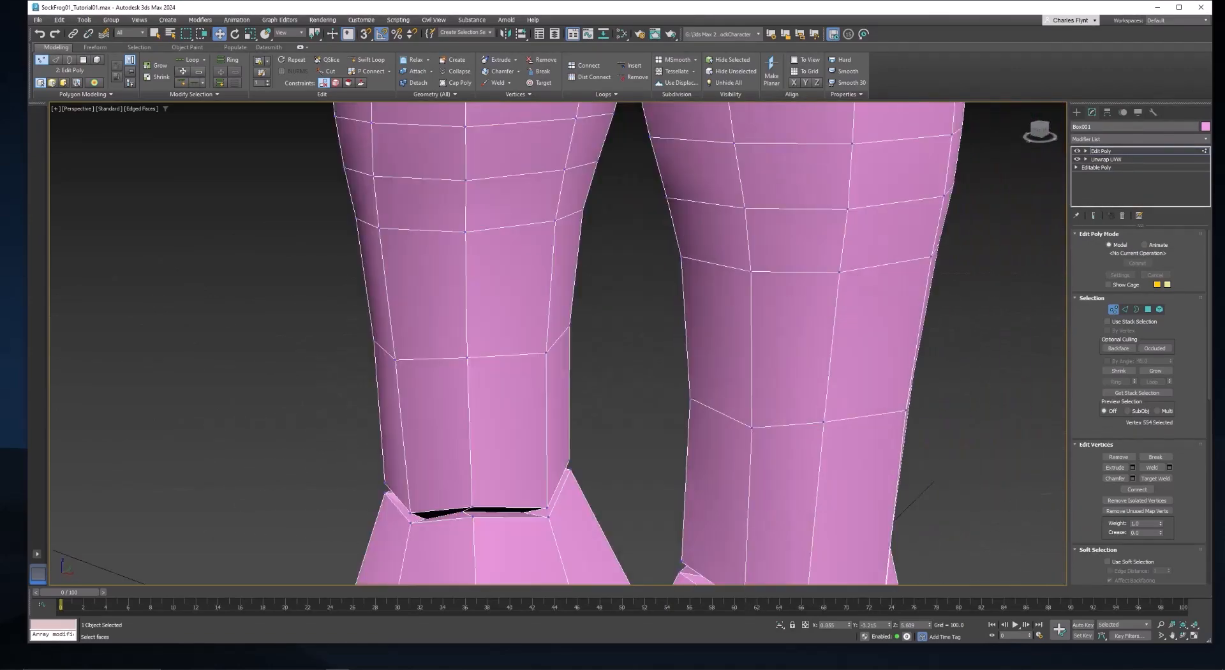
scroll(836, 338, down, 7)
middle_drag(847, 320, 790, 444)
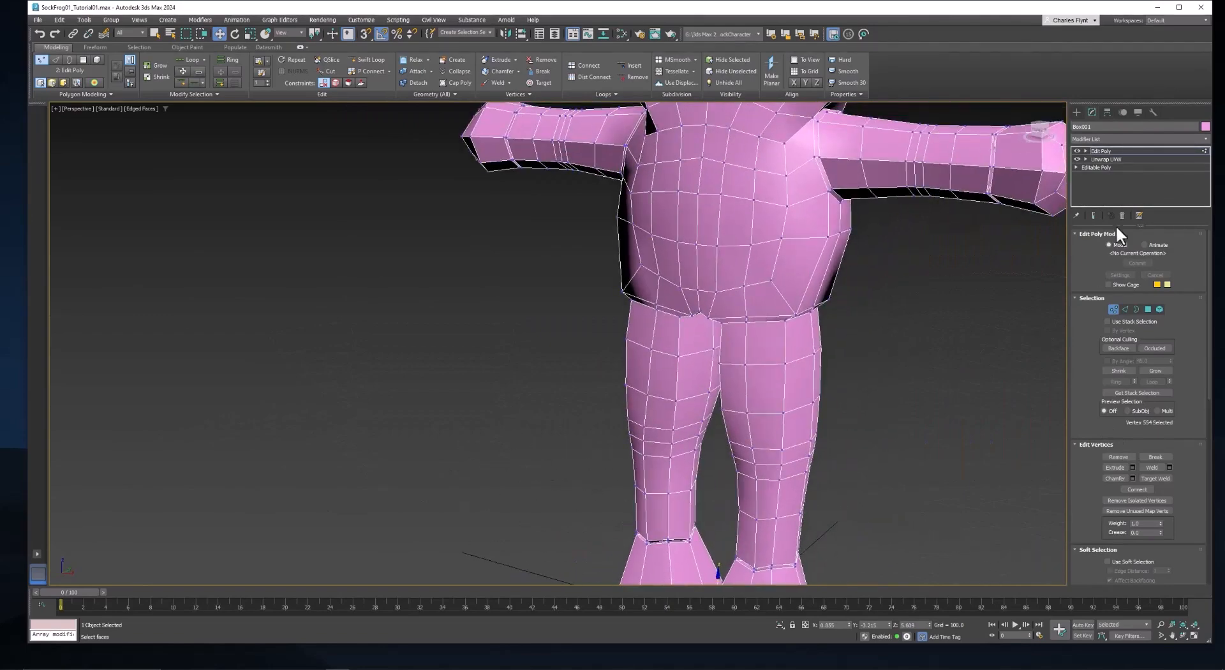
click(1127, 157)
click(1134, 140)
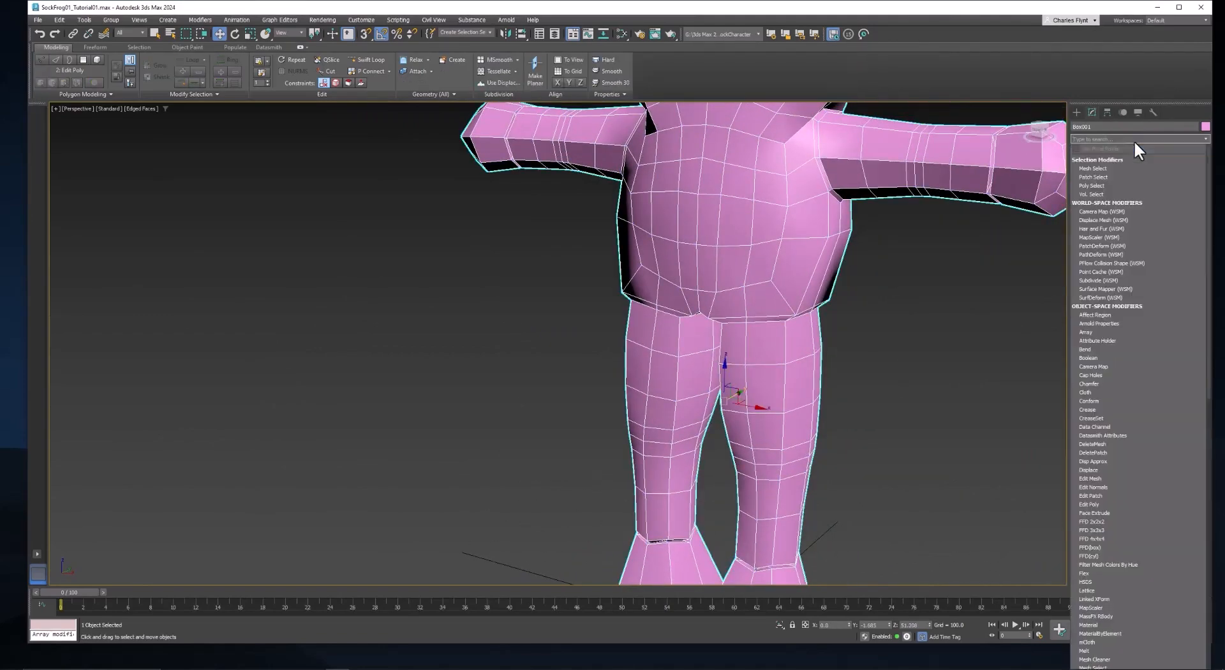
text(uvw)
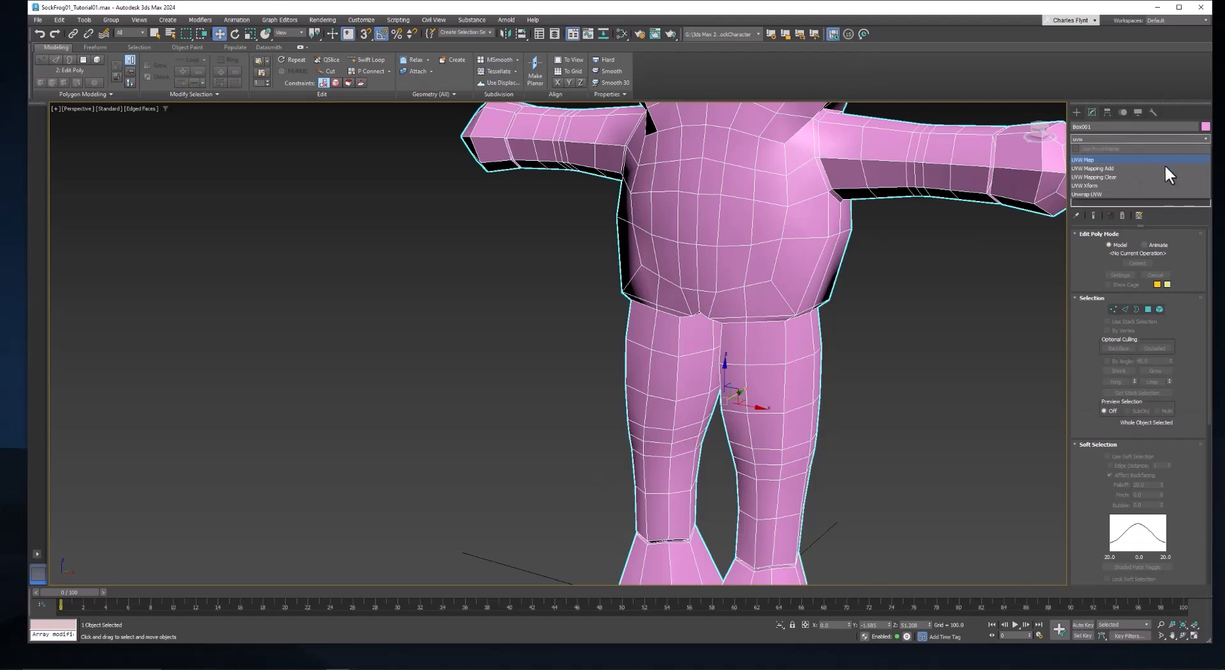
click(1135, 194)
middle_drag(865, 213, 728, 296)
scroll(731, 319, down, 4)
alt+middle_drag(733, 342, 801, 263)
click(1139, 432)
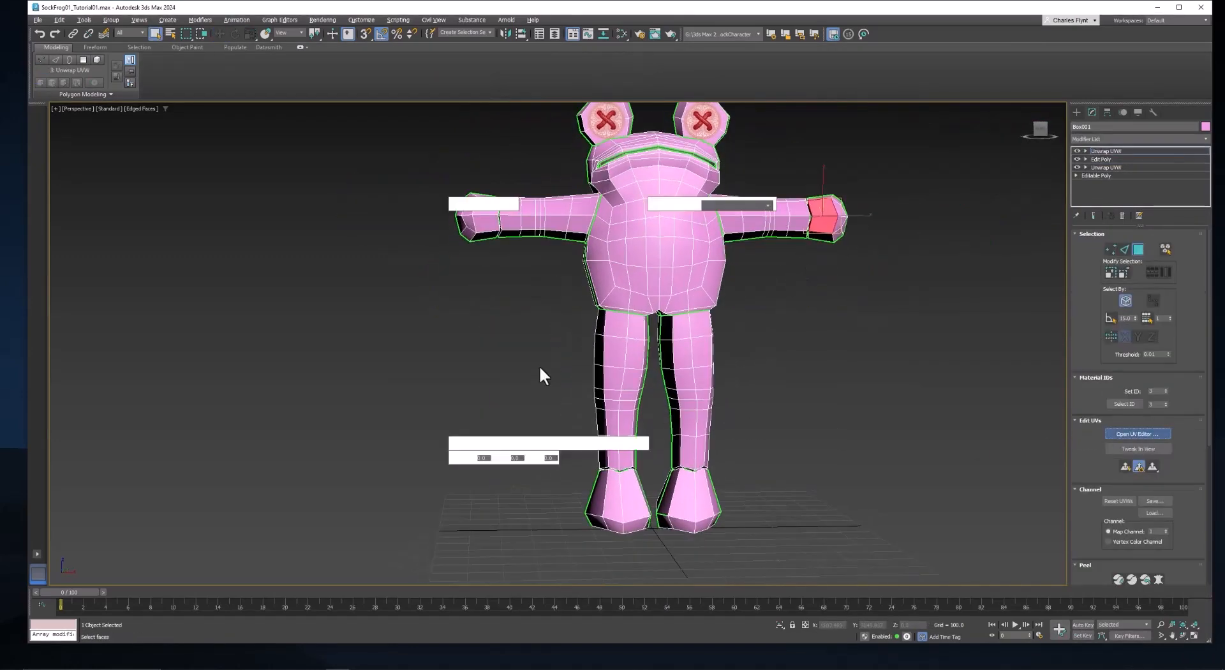
Step: In UV vertex mode, target-weld the two notch corners on the edge of the upper-middle foot shell to close its gap
scroll(367, 243, up, 6)
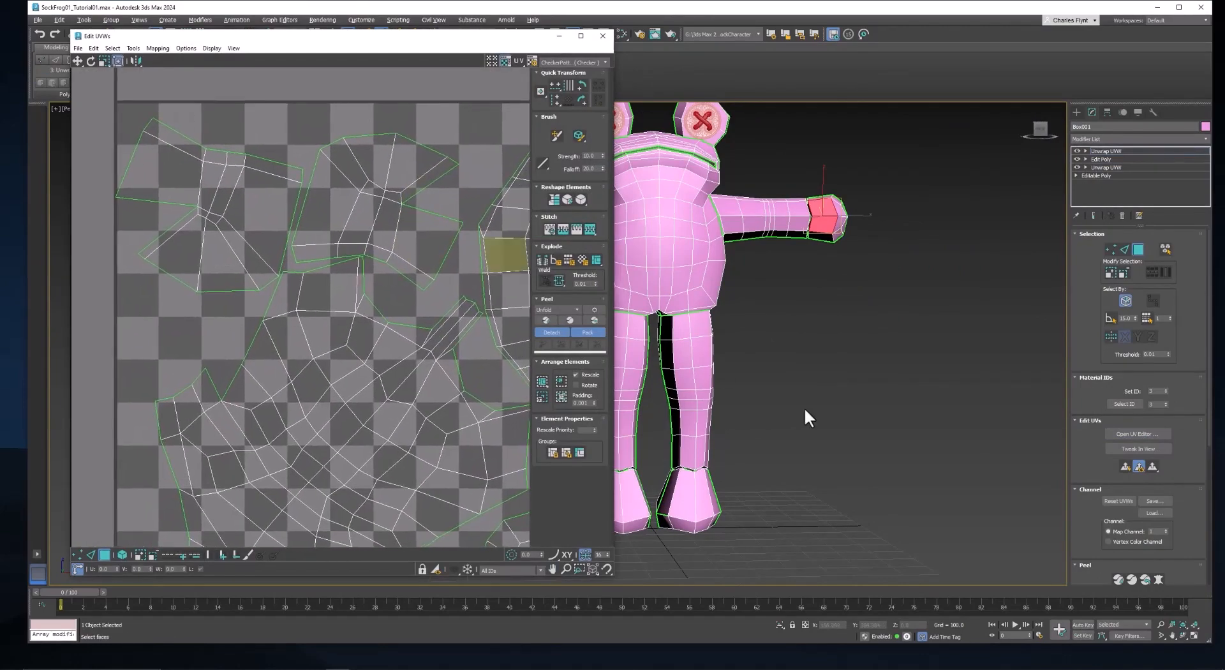
scroll(659, 514, up, 6)
scroll(760, 421, up, 5)
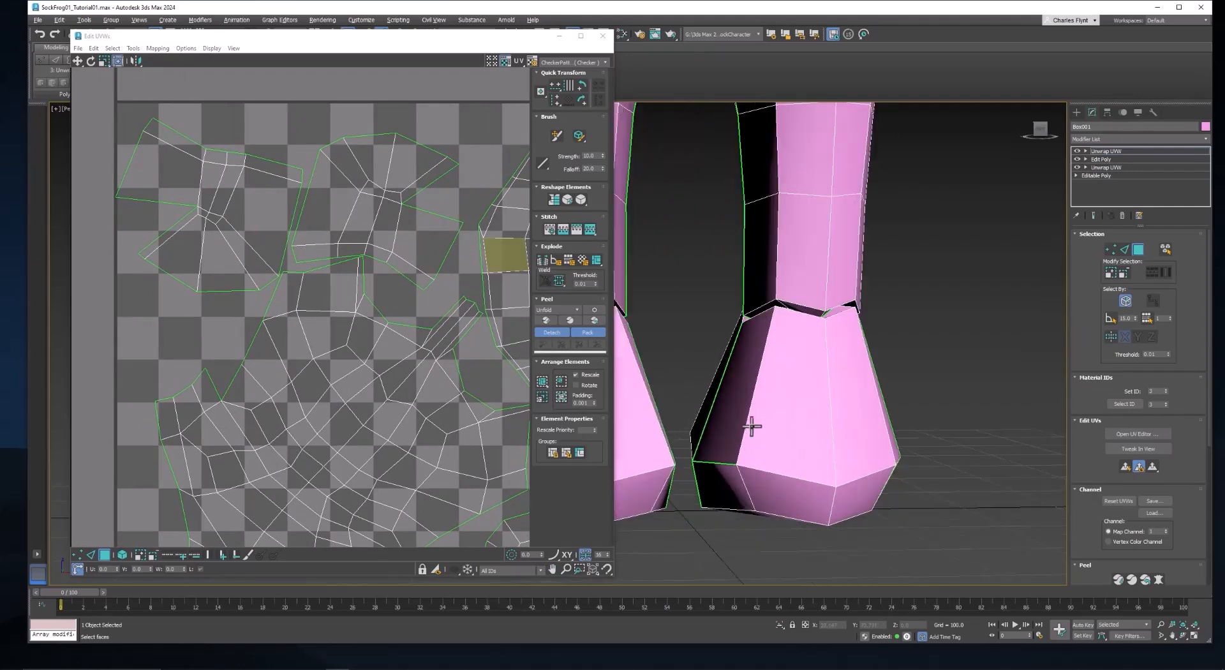
middle_drag(763, 391, 773, 366)
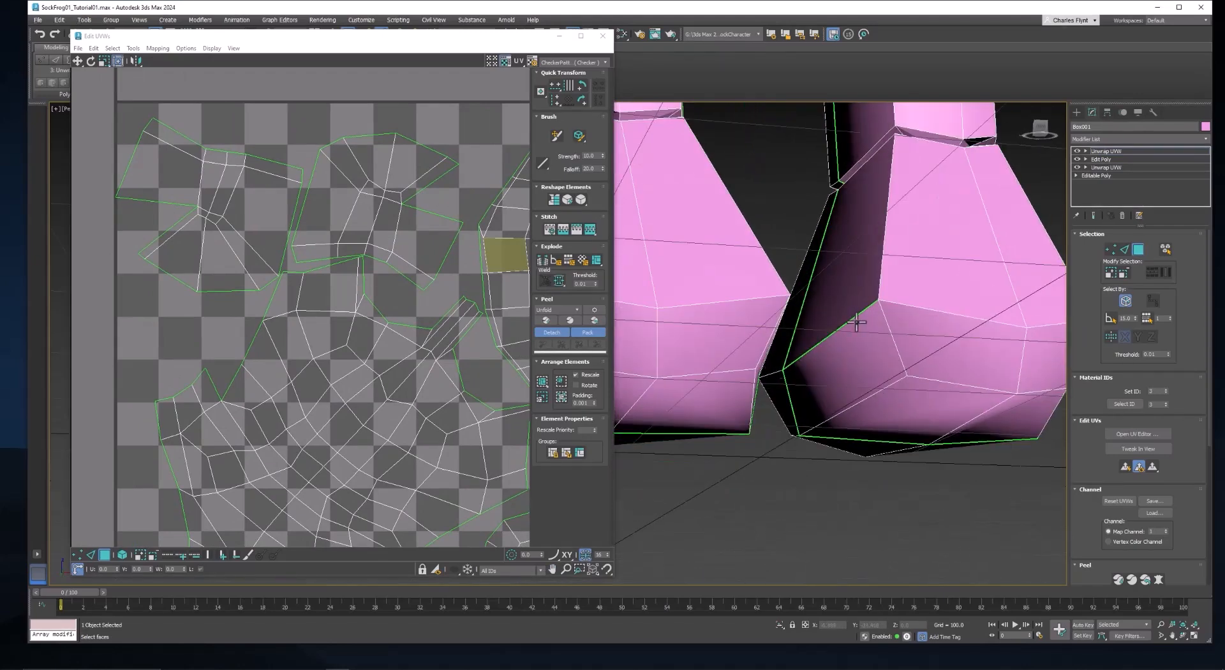
middle_drag(881, 281, 885, 318)
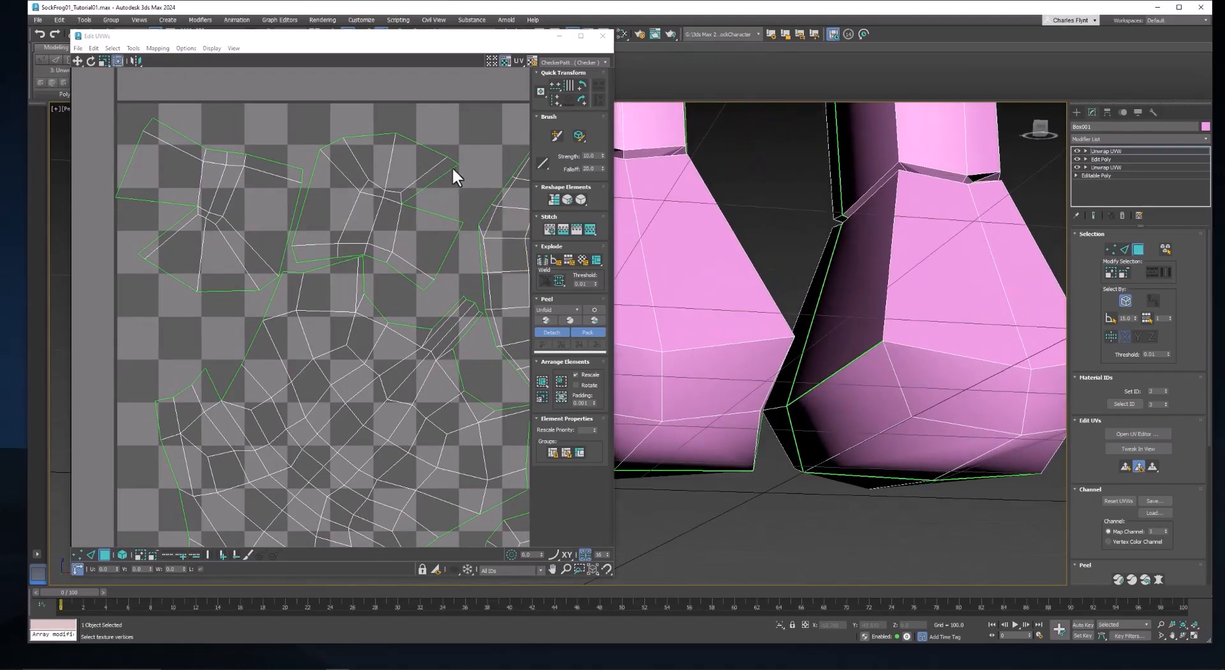
scroll(447, 185, up, 5)
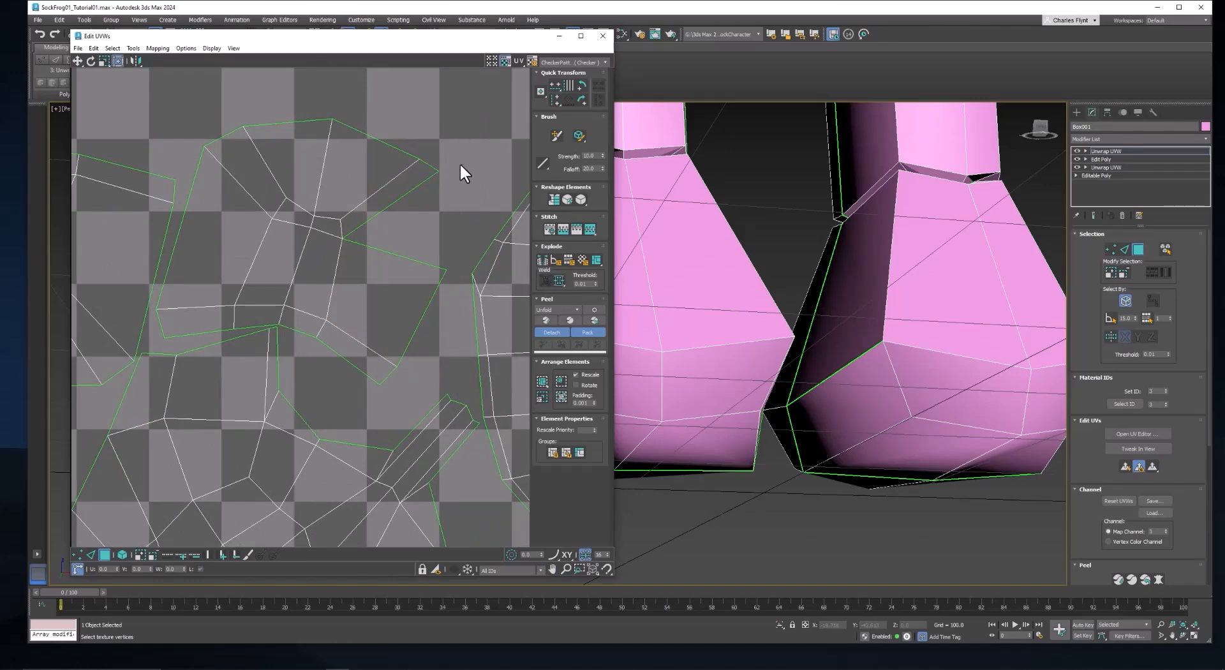
right_click(459, 158)
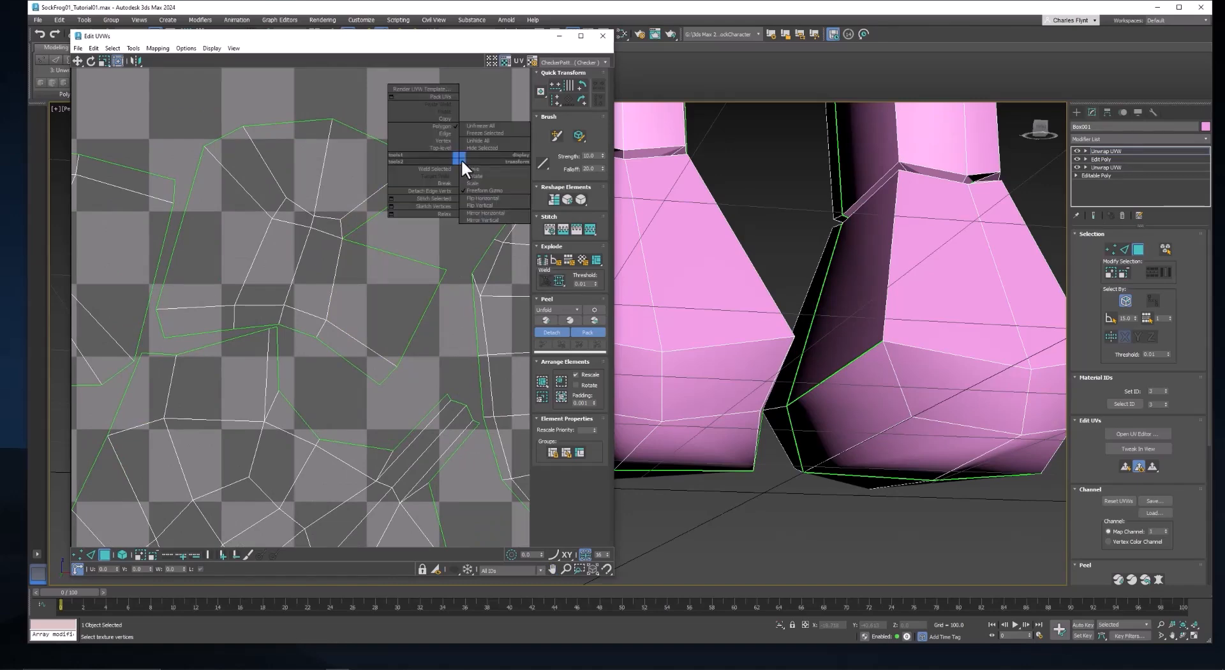
right_click(462, 160)
click(75, 551)
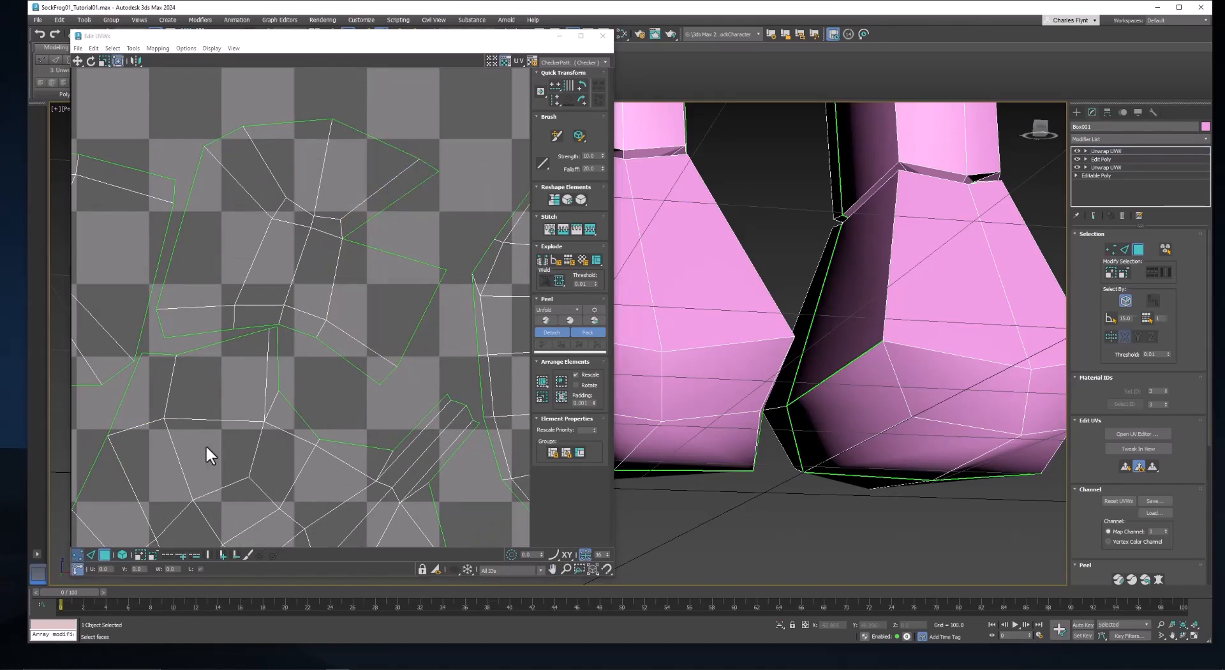
right_click(428, 160)
click(420, 179)
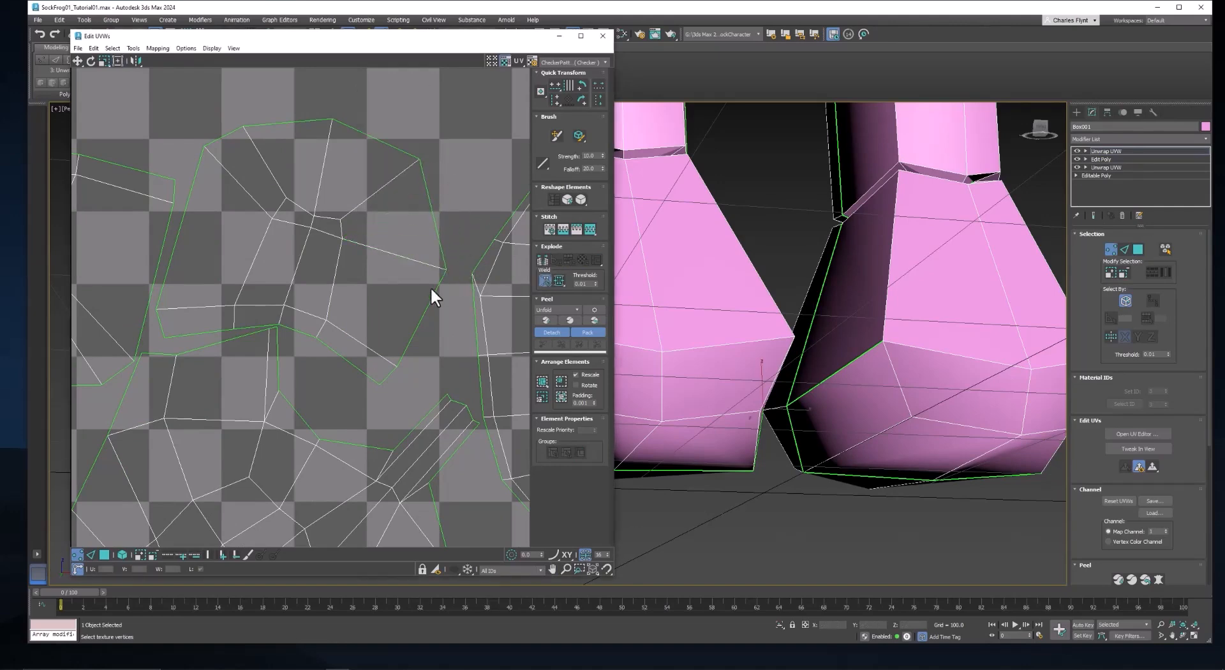
Step: Target-weld the notch corner on the upper-left foot shell onto its outermost corner to close that gap
middle_drag(352, 265, 386, 292)
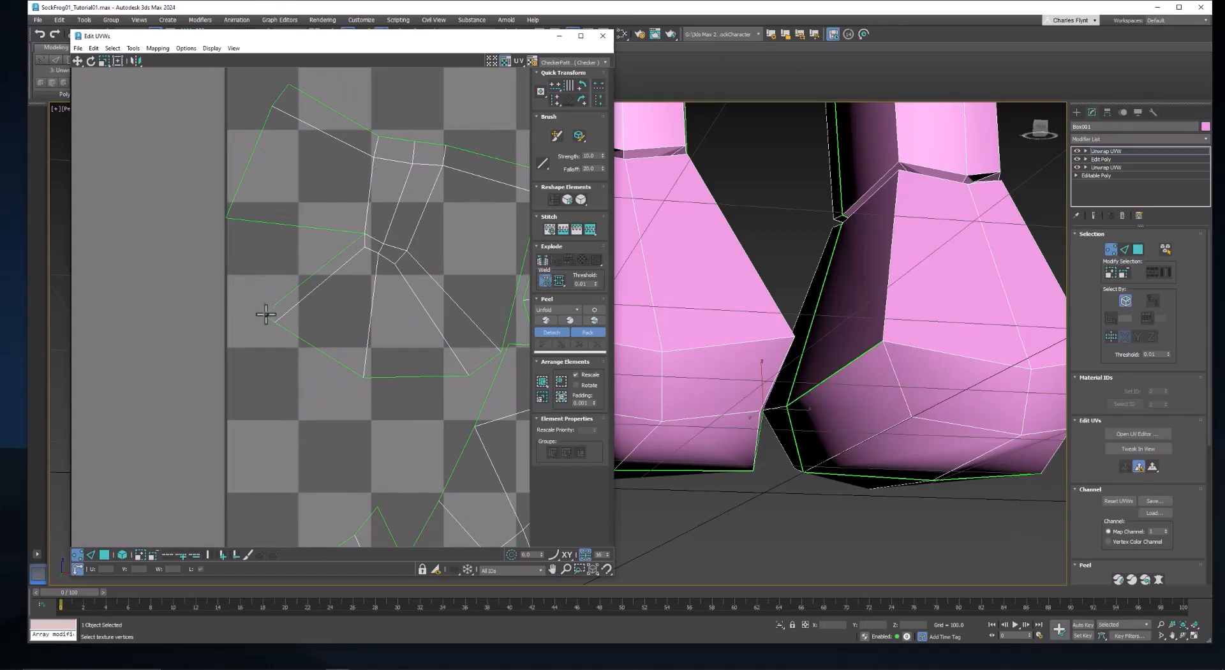
drag(266, 314, 225, 217)
scroll(403, 282, down, 3)
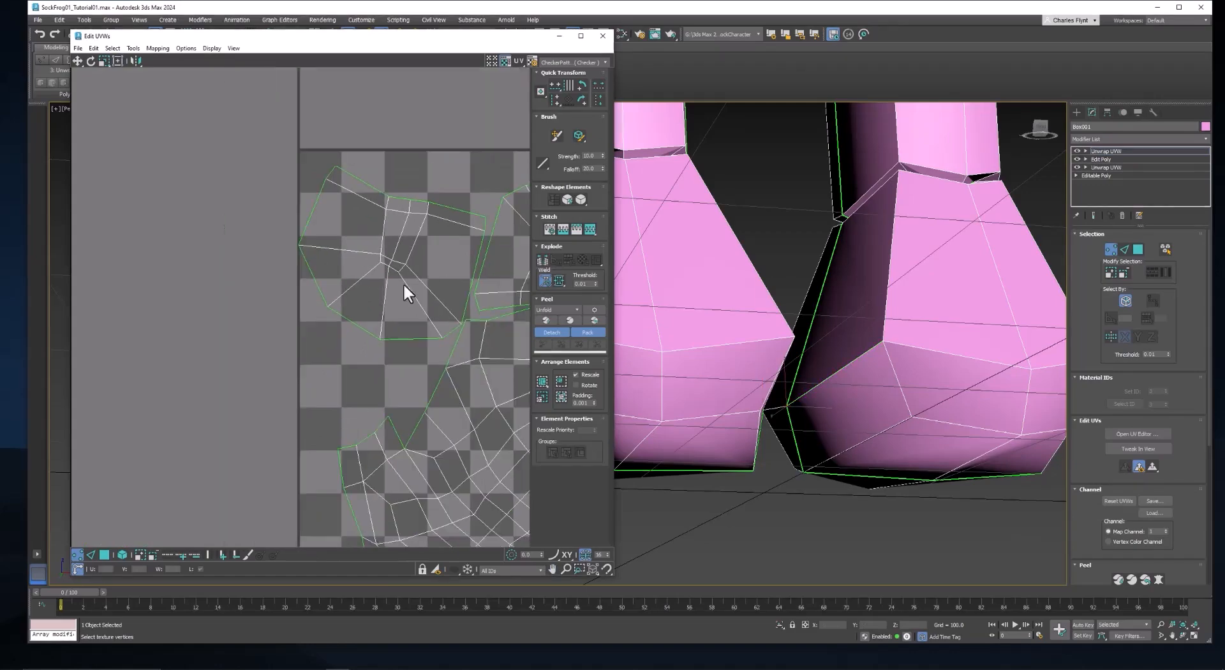
Step: Examine the rest of the UV layout and the feet in the viewport for remaining problem areas
middle_drag(403, 282, 200, 192)
scroll(383, 302, down, 2)
middle_drag(383, 302, 262, 205)
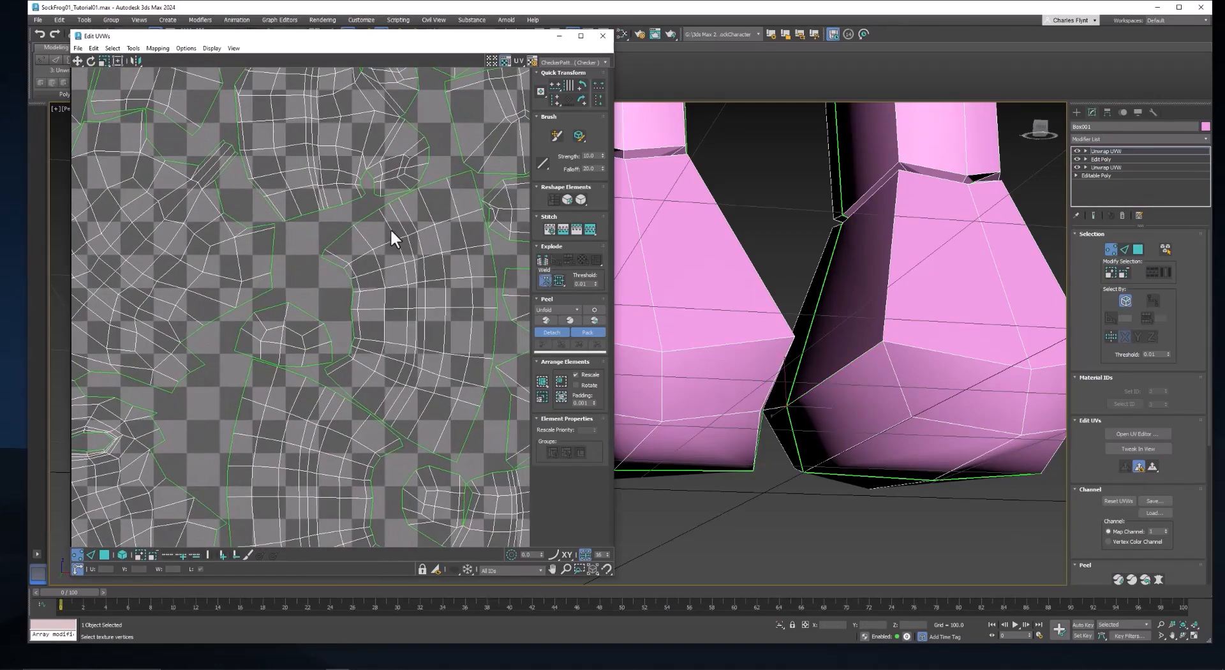
scroll(390, 238, down, 2)
middle_drag(384, 311, 377, 222)
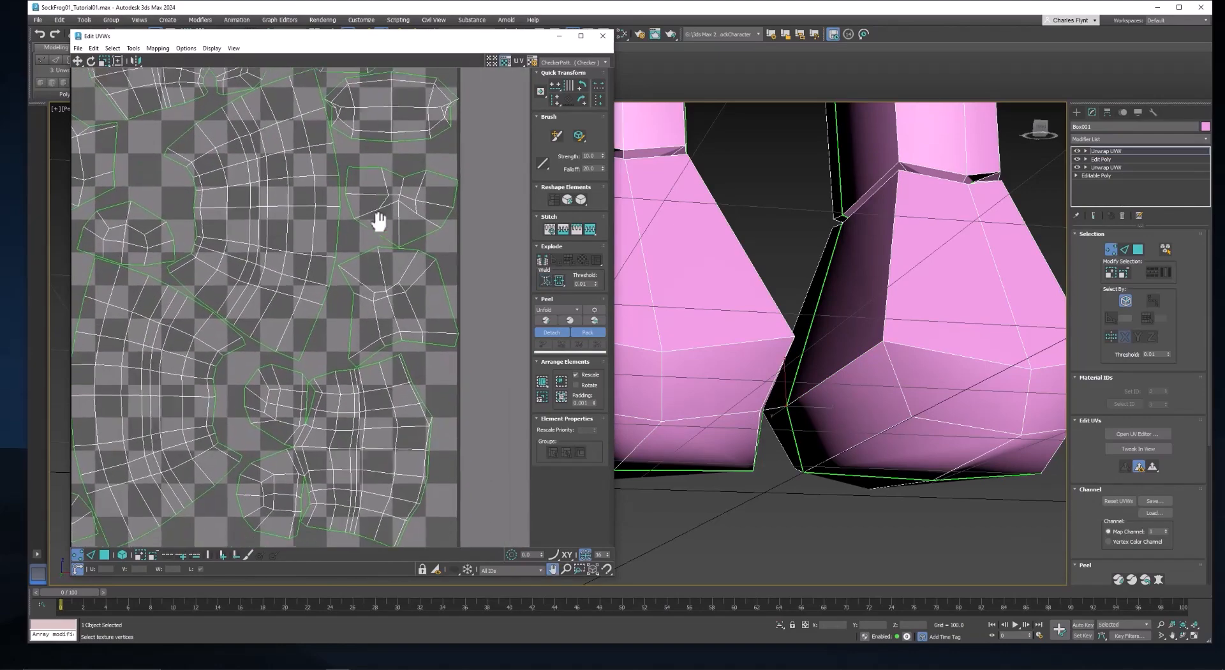
middle_drag(411, 377, 367, 359)
scroll(339, 311, down, 5)
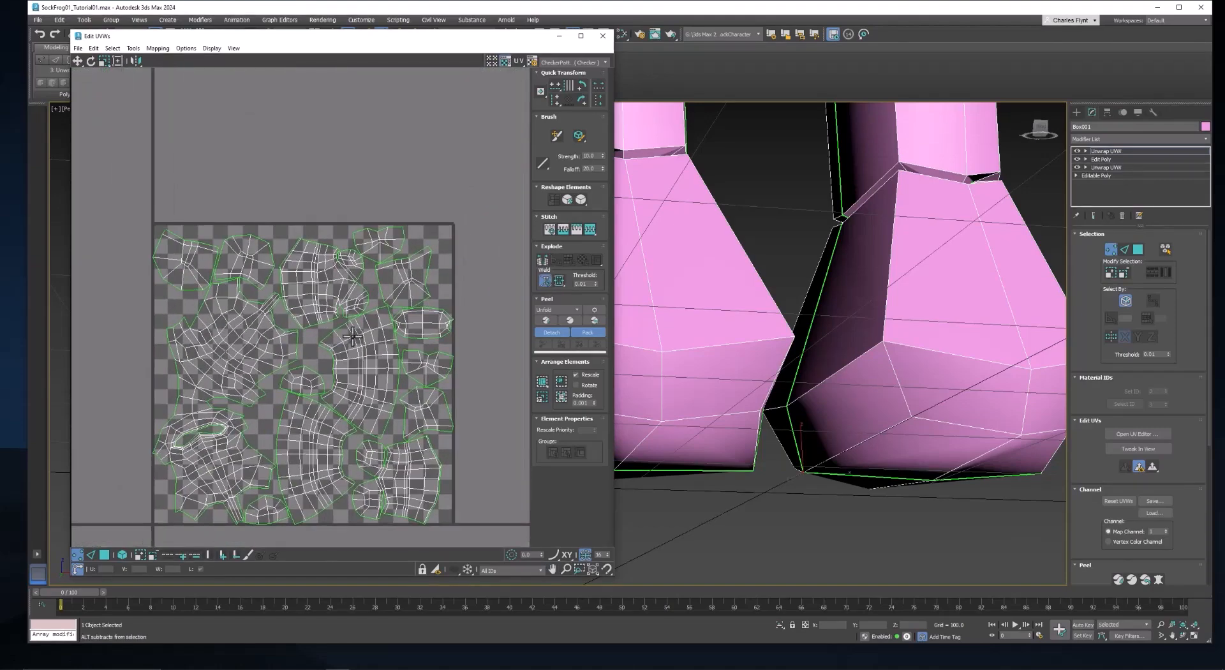
alt+middle_drag(985, 434, 832, 467)
alt+middle_drag(886, 415, 828, 448)
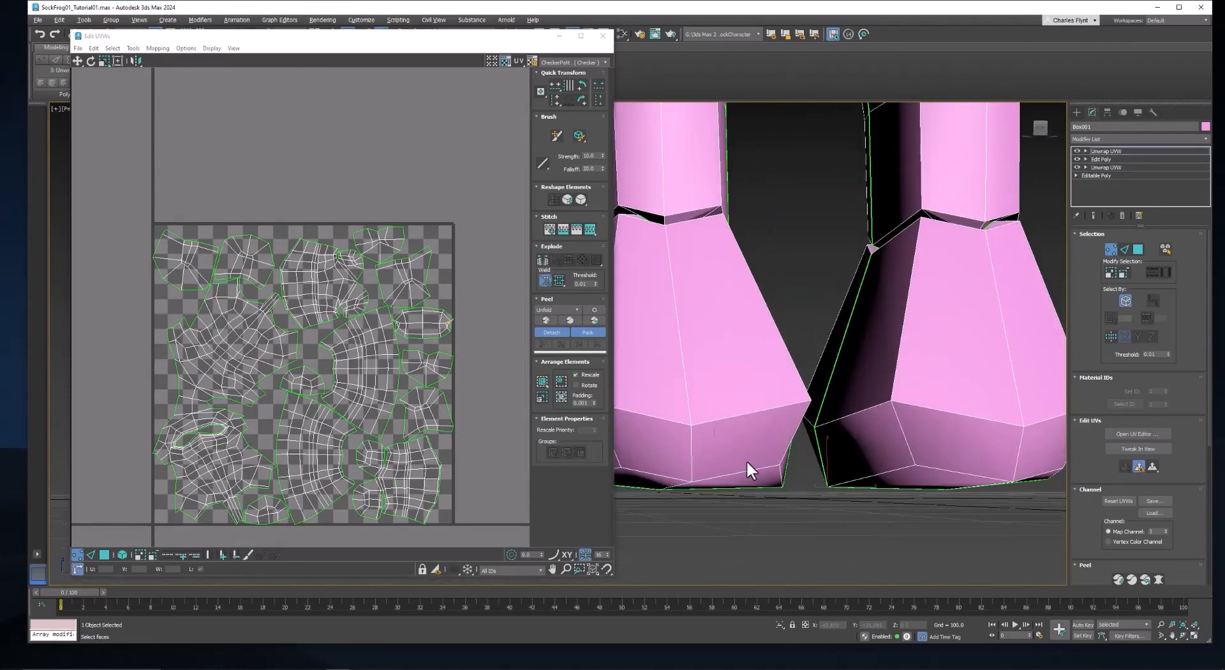
scroll(361, 304, up, 8)
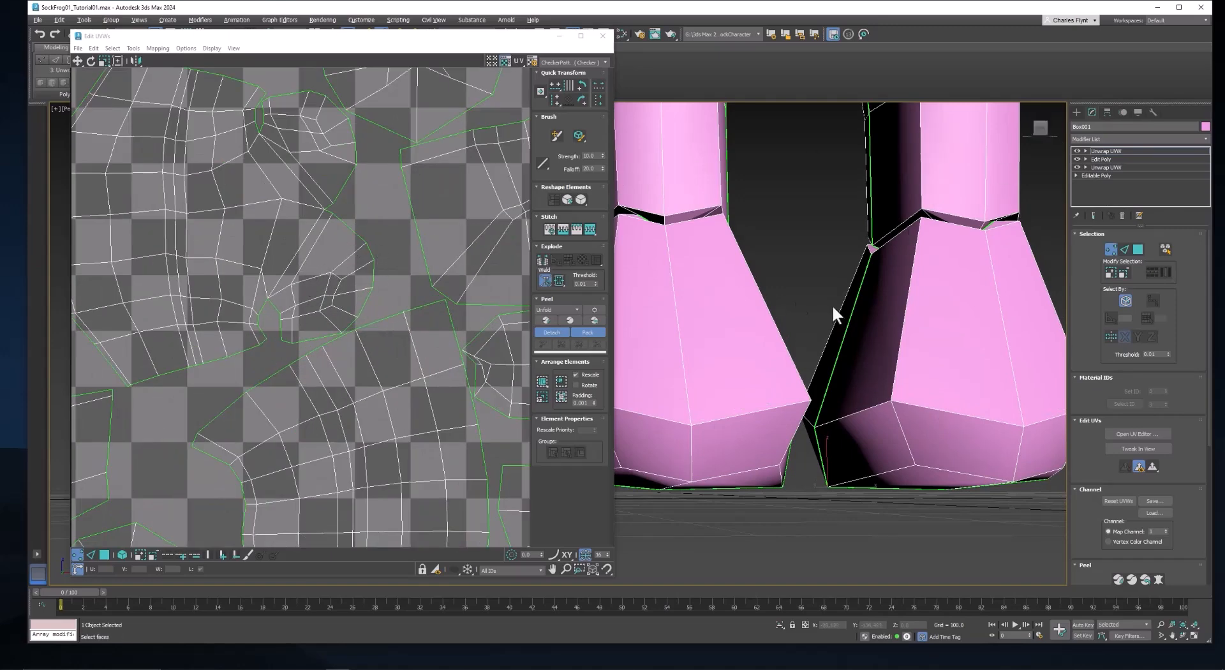
Step: Select all polygons of the lower hand section on the left arm's UV shell, break them off and move them slightly away
click(1137, 249)
scroll(366, 287, down, 6)
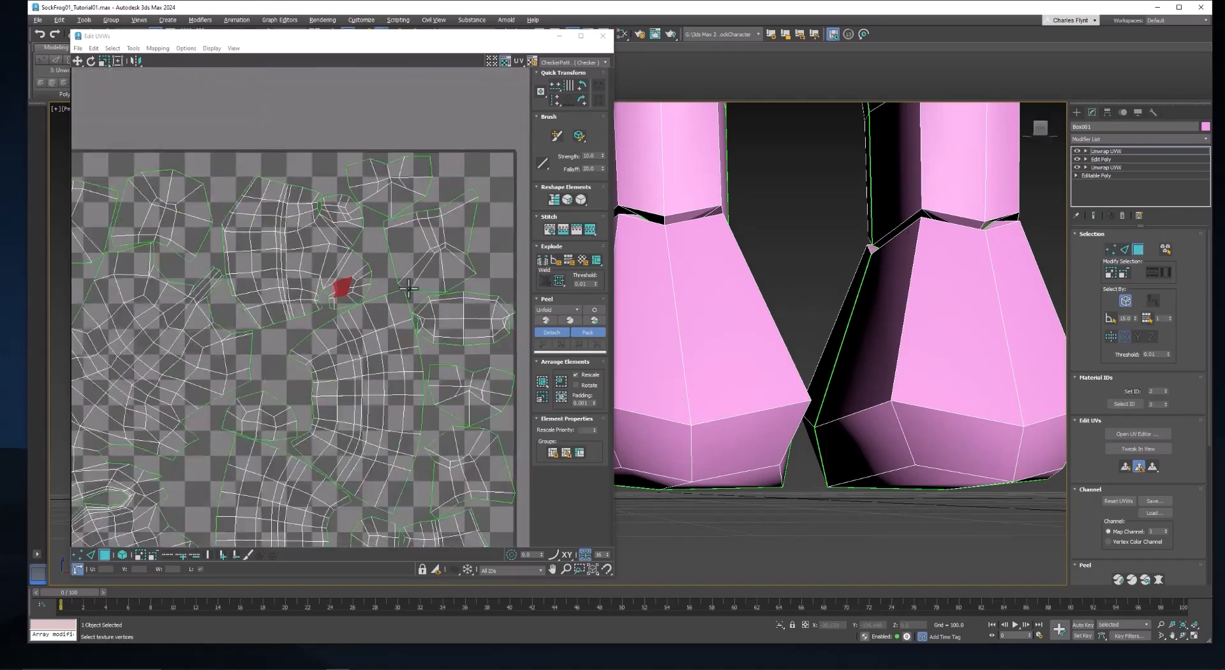
middle_drag(944, 143, 825, 362)
scroll(920, 380, down, 5)
scroll(366, 295, up, 8)
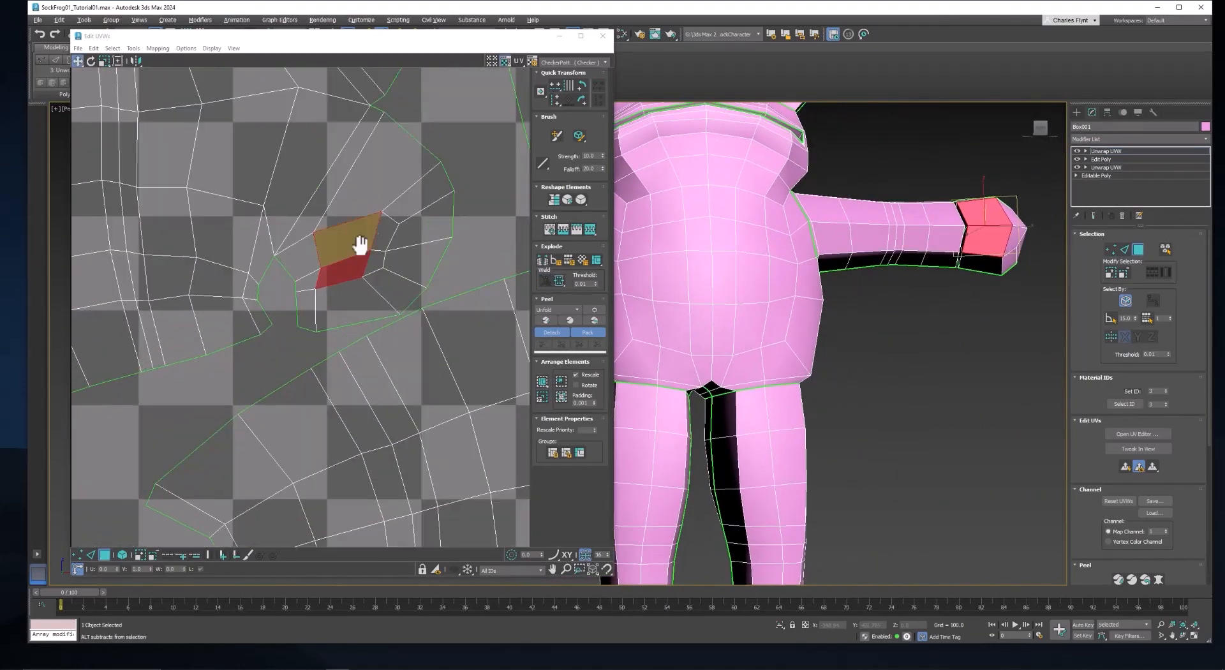
click(357, 147)
ctrl+click(415, 153)
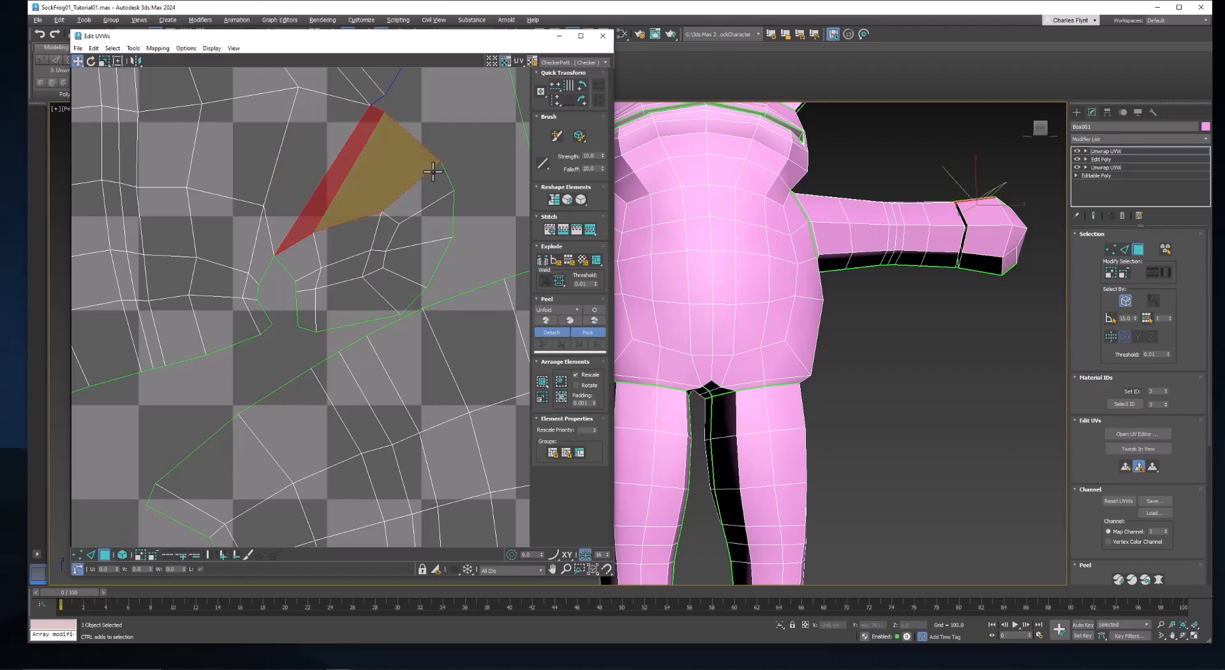
ctrl+click(434, 190)
ctrl+click(426, 241)
ctrl+click(425, 246)
ctrl+click(409, 267)
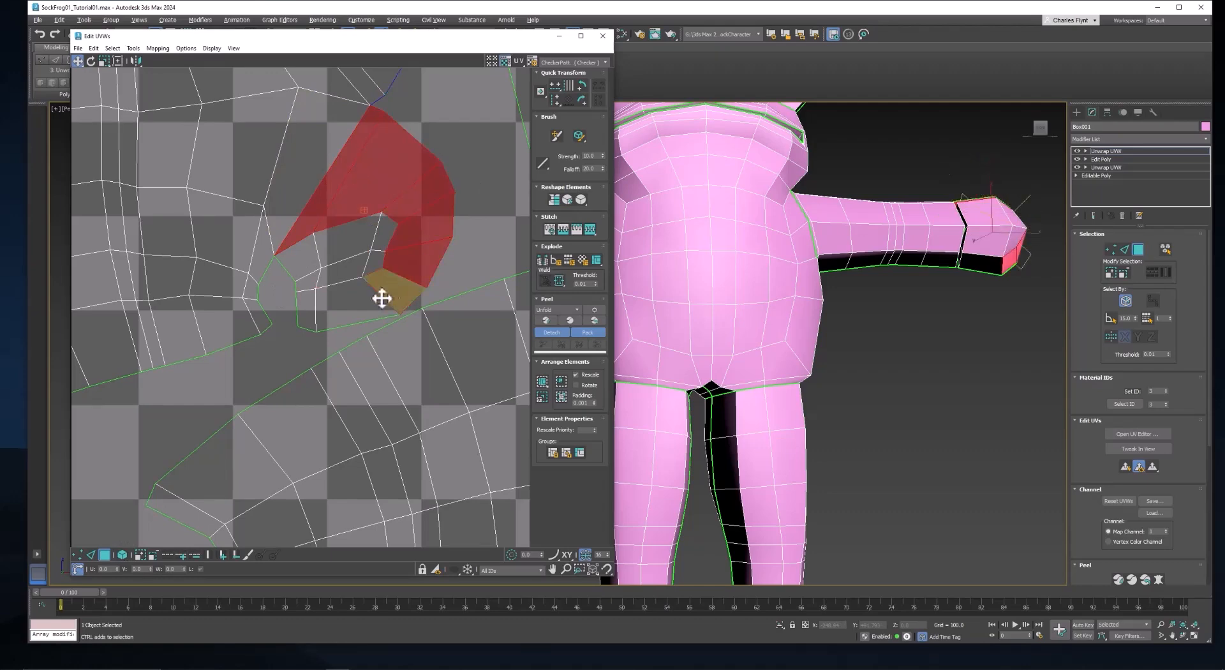
ctrl+click(383, 295)
ctrl+click(335, 306)
ctrl+click(307, 290)
ctrl+click(301, 260)
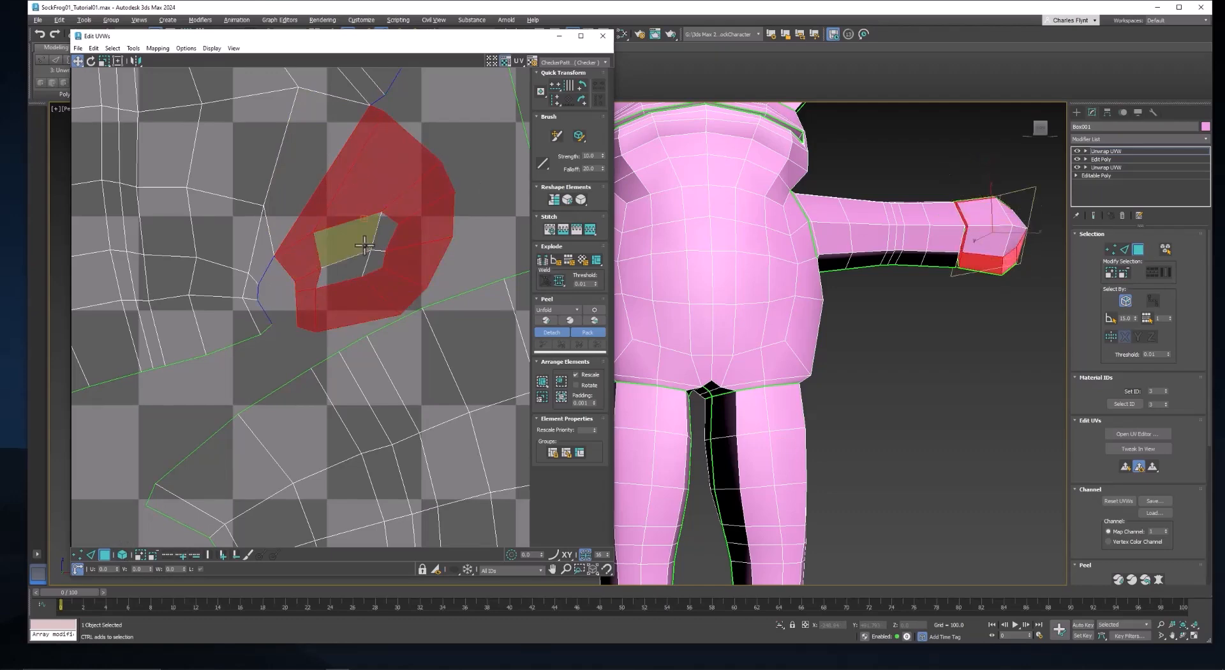
ctrl+click(328, 240)
ctrl+click(337, 268)
ctrl+click(378, 261)
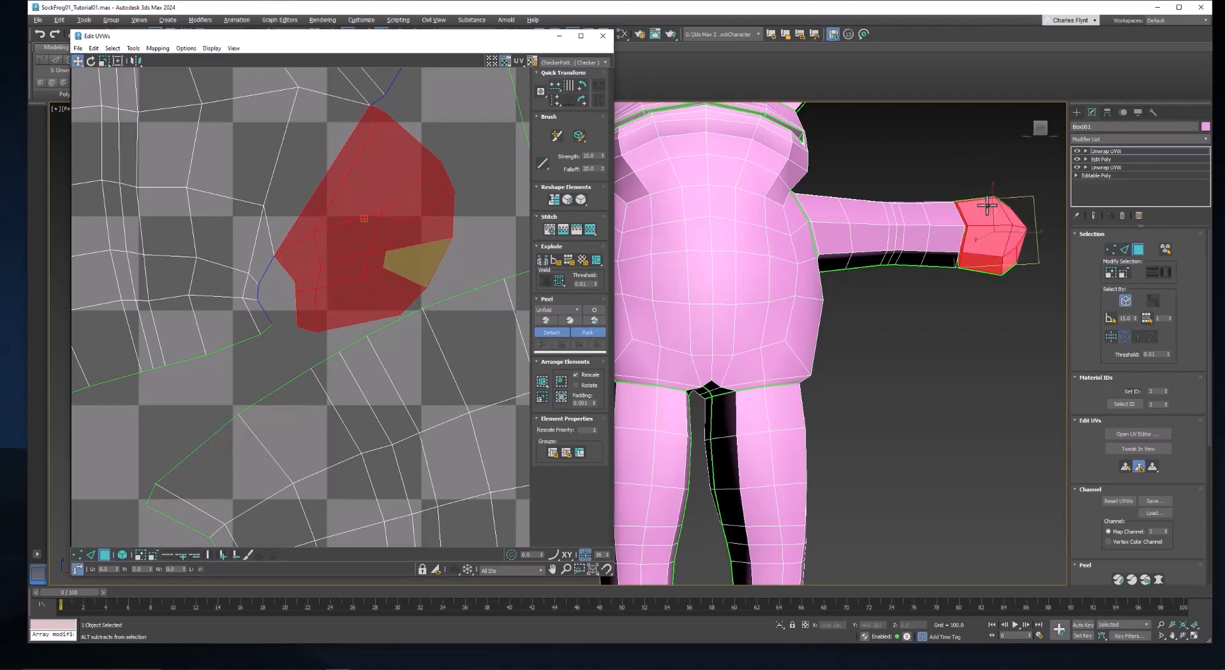
mouse_move(986, 206)
alt+middle_down()
mouse_move(973, 282)
mouse_move(888, 266)
mouse_move(976, 224)
alt+middle_up()
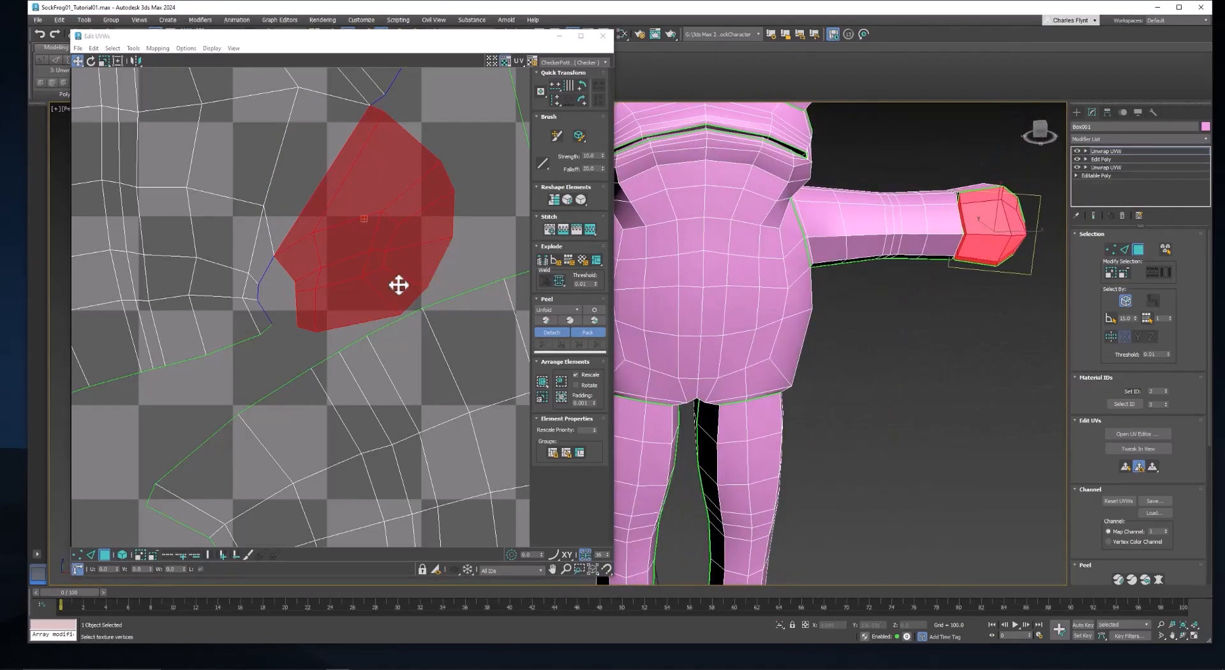
right_click(404, 166)
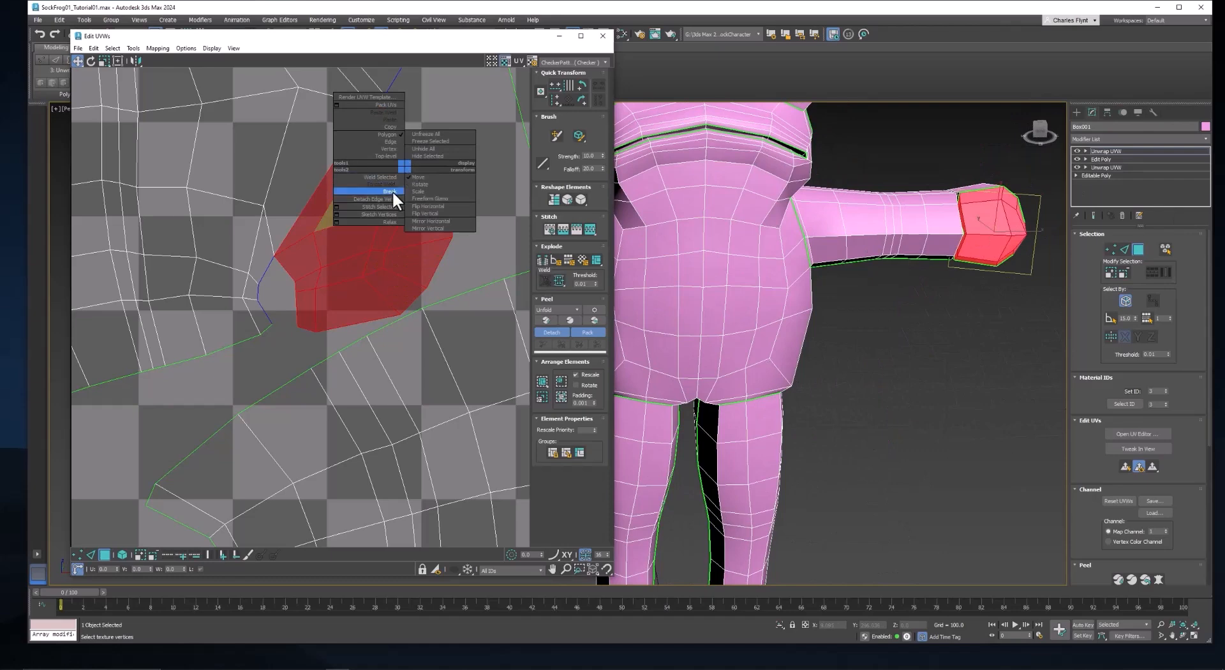
click(393, 192)
drag(391, 220, 424, 208)
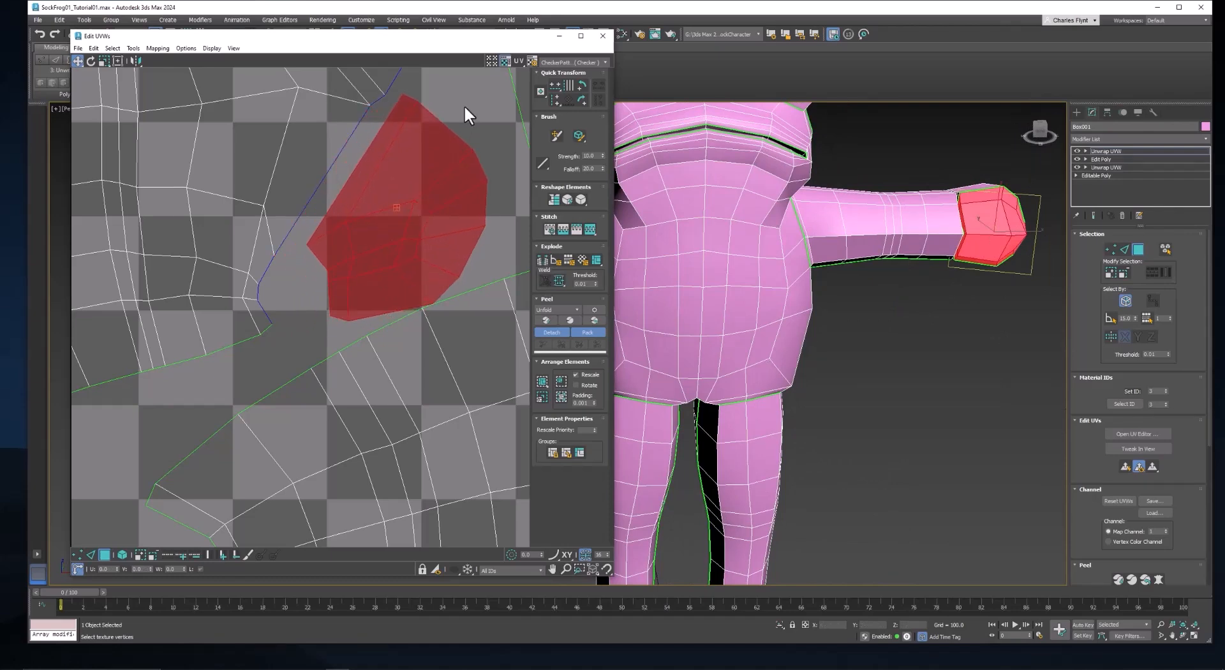
Step: Select the polygons of the upper hand section on the same arm shell, break them off and move them slightly away
middle_drag(465, 115, 465, 299)
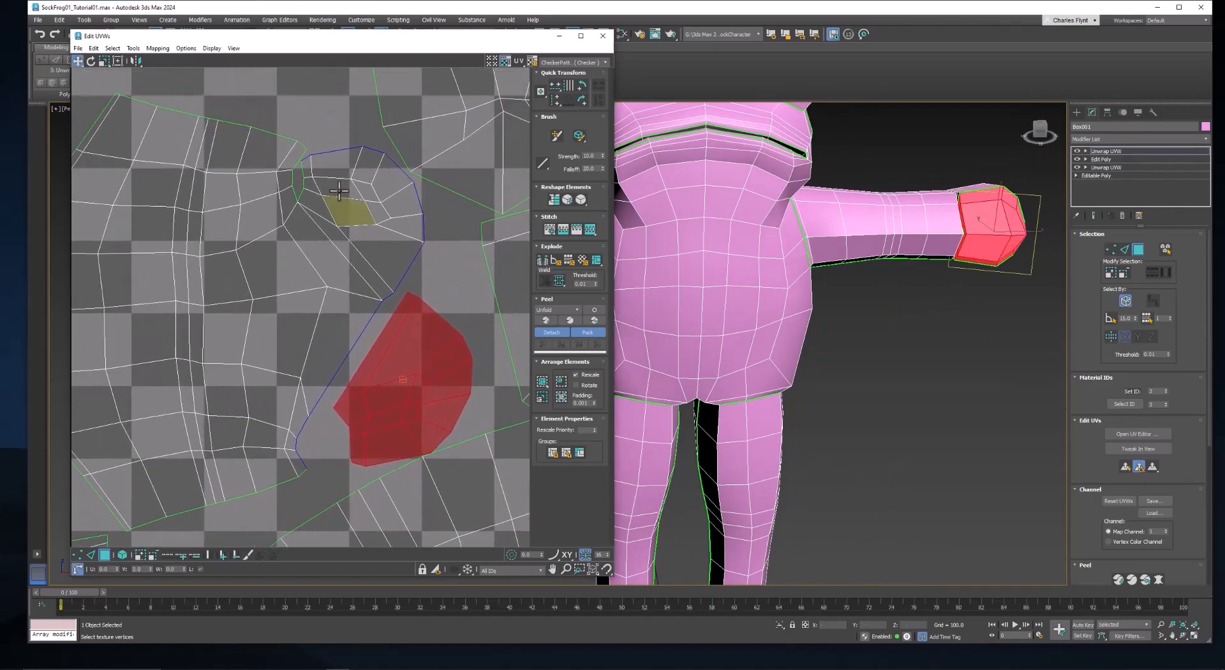
click(336, 189)
ctrl+click(360, 210)
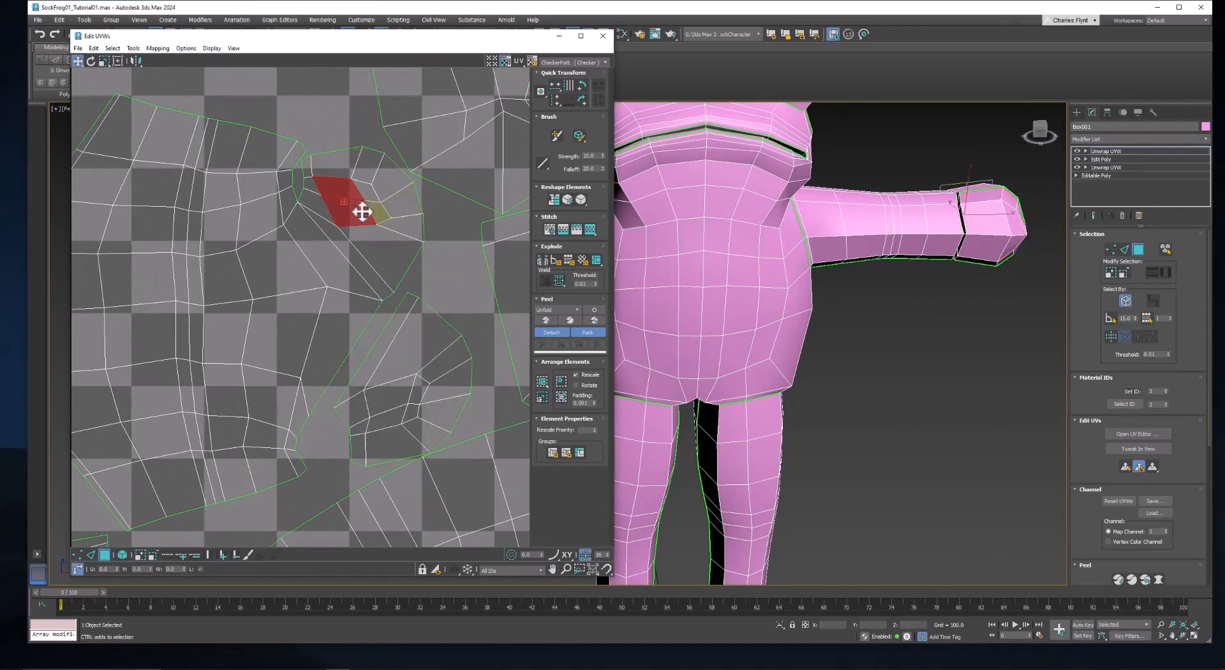
ctrl+click(377, 211)
ctrl+click(370, 194)
ctrl+click(344, 165)
ctrl+click(362, 164)
ctrl+click(390, 177)
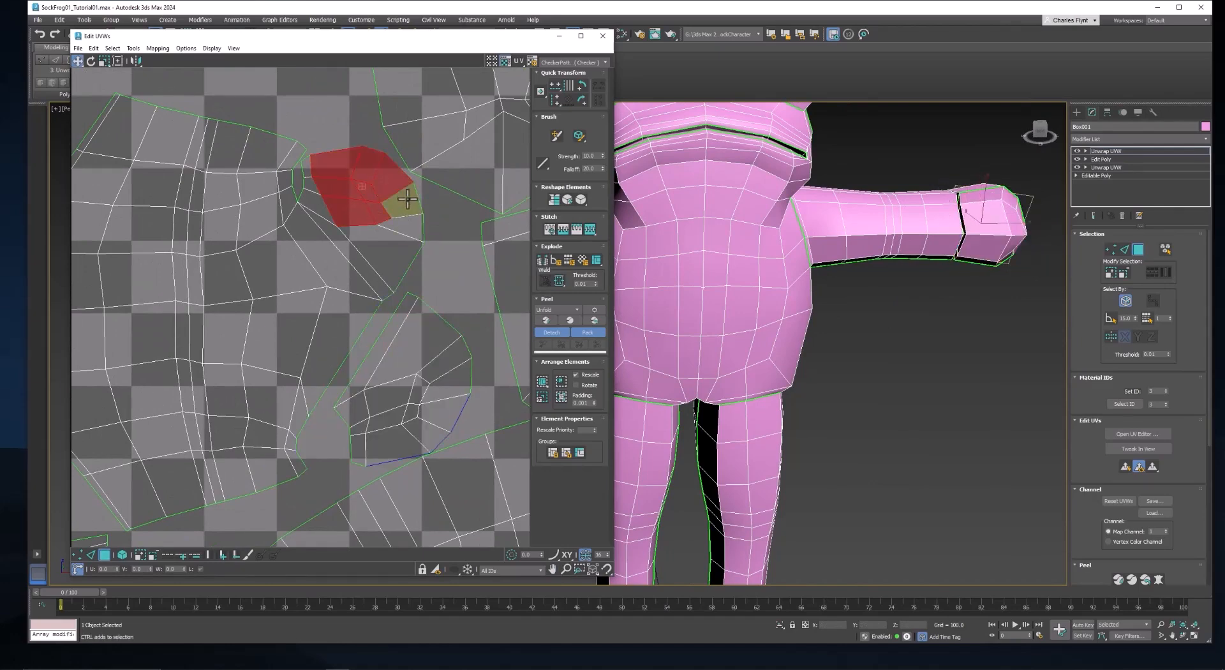
ctrl+click(407, 200)
ctrl+click(408, 226)
ctrl+click(388, 254)
ctrl+click(374, 281)
ctrl+click(315, 212)
ctrl+click(308, 179)
right_click(366, 215)
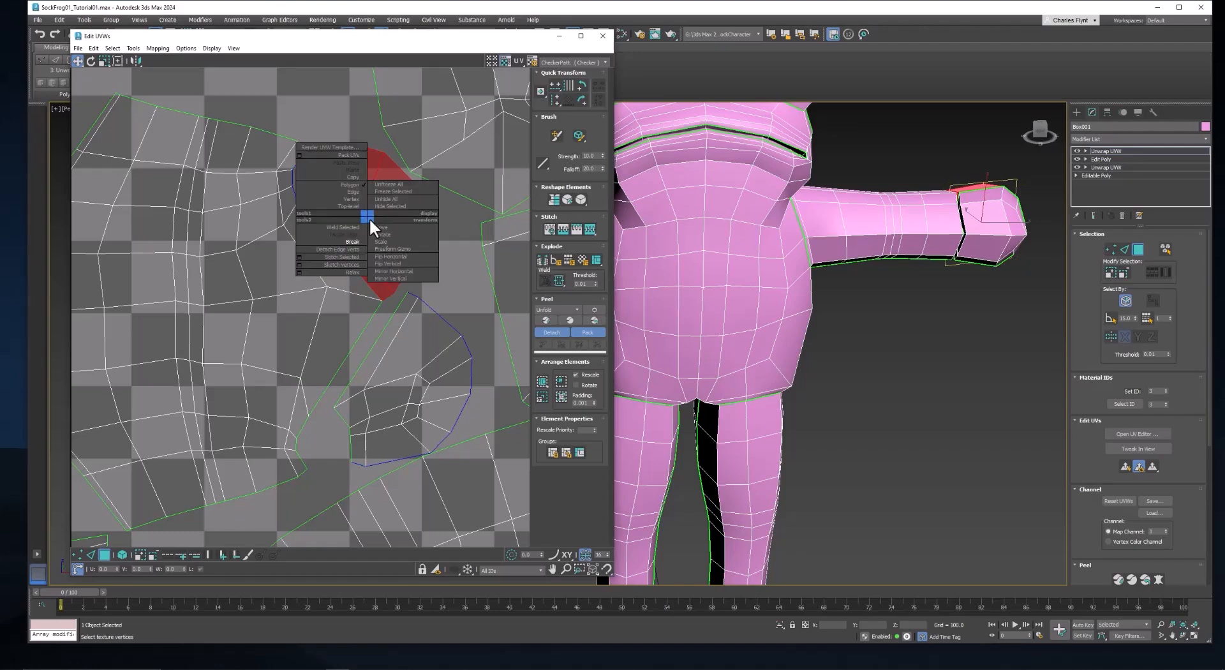
click(359, 247)
drag(375, 225, 398, 217)
Step: Select the polygons of the upper hand section on the other arm's UV shell, break them off and shift them clear of the arm
scroll(425, 237, down, 4)
middle_drag(482, 315, 339, 223)
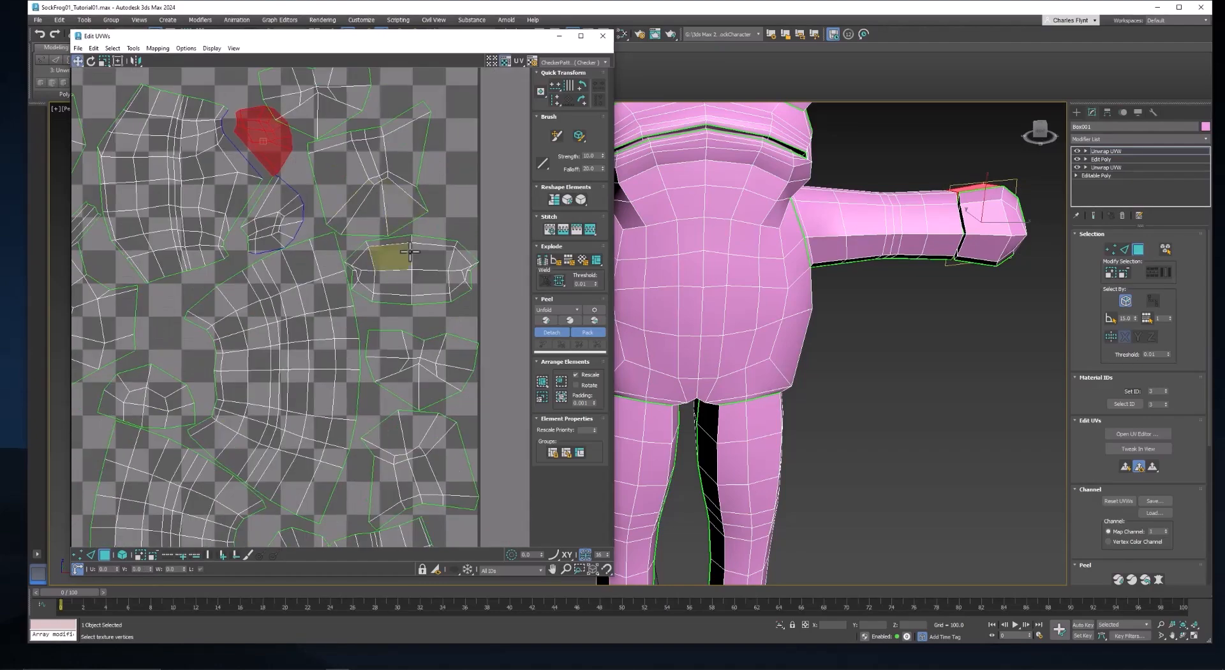
scroll(389, 257, down, 1)
middle_drag(390, 258, 427, 204)
middle_drag(372, 472, 386, 345)
scroll(390, 335, up, 4)
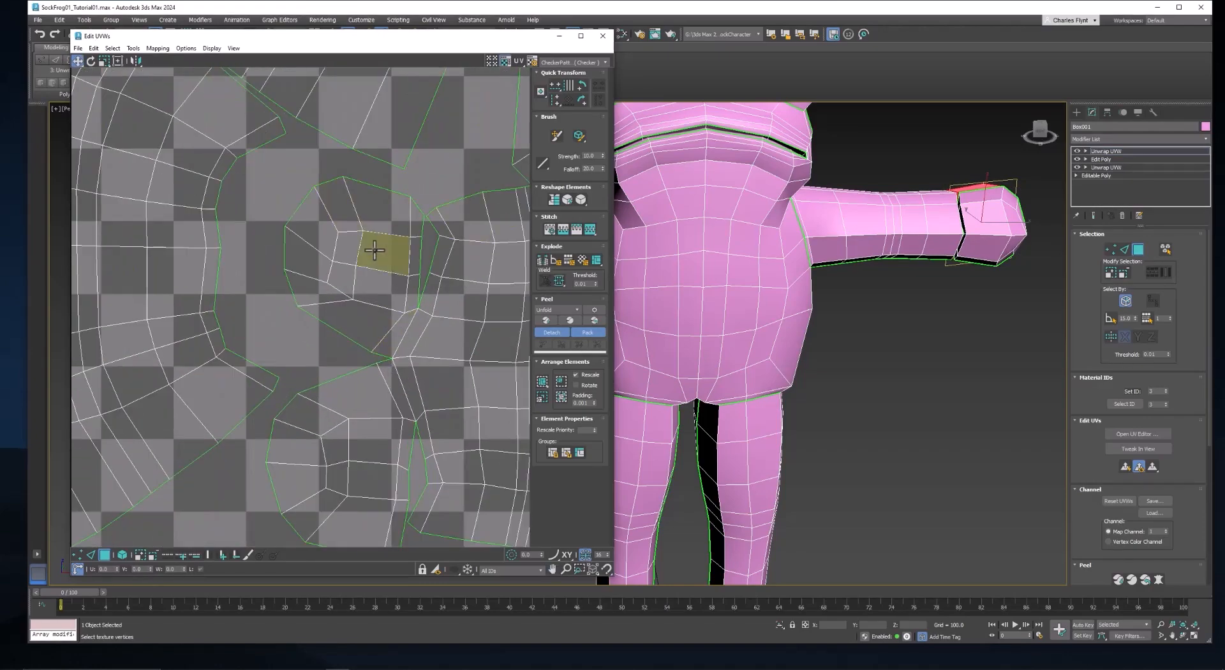
click(378, 264)
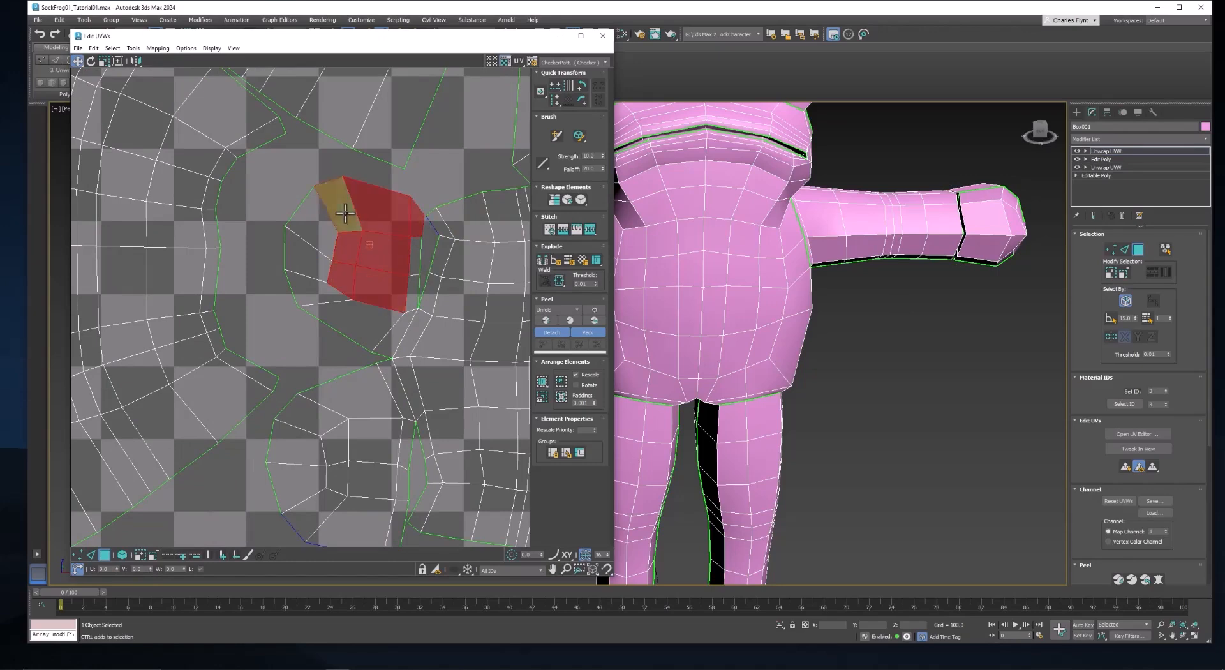
ctrl+click(317, 233)
ctrl+click(310, 266)
ctrl+click(321, 294)
ctrl+click(372, 327)
ctrl+click(396, 333)
ctrl+click(414, 294)
ctrl+click(415, 256)
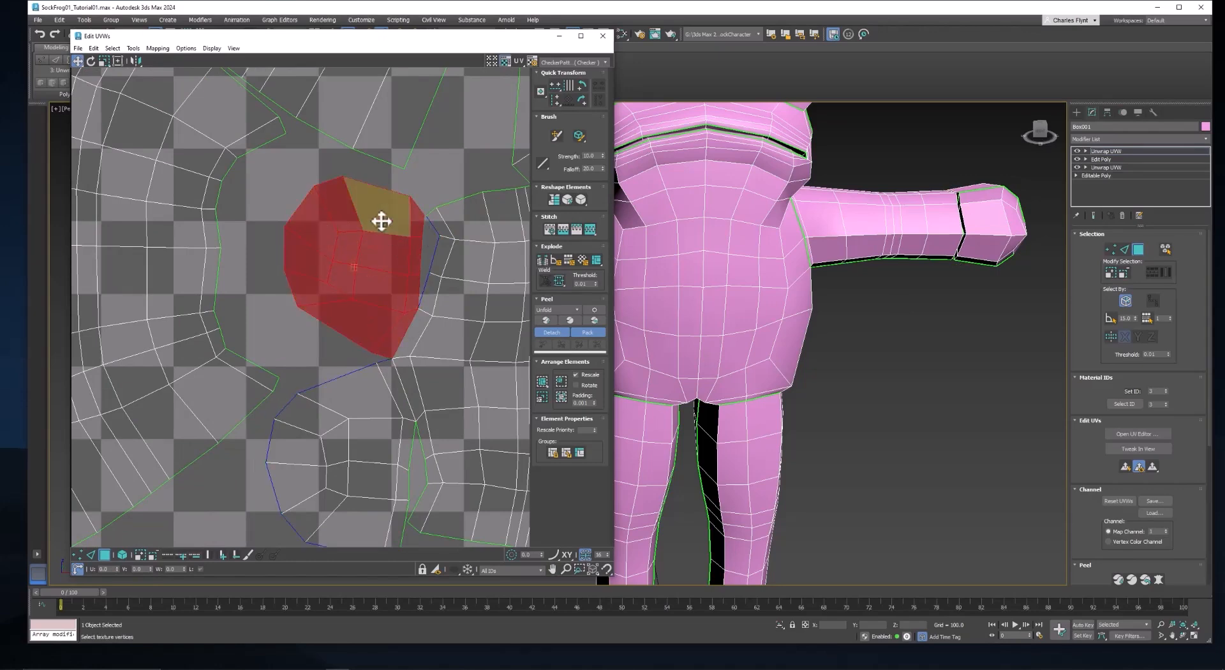
Step: Select all polygons of the lower hand section on the other arm's UV shell, break them off and move them slightly away
middle_drag(354, 407, 386, 290)
click(385, 283)
ctrl+click(348, 298)
ctrl+click(343, 323)
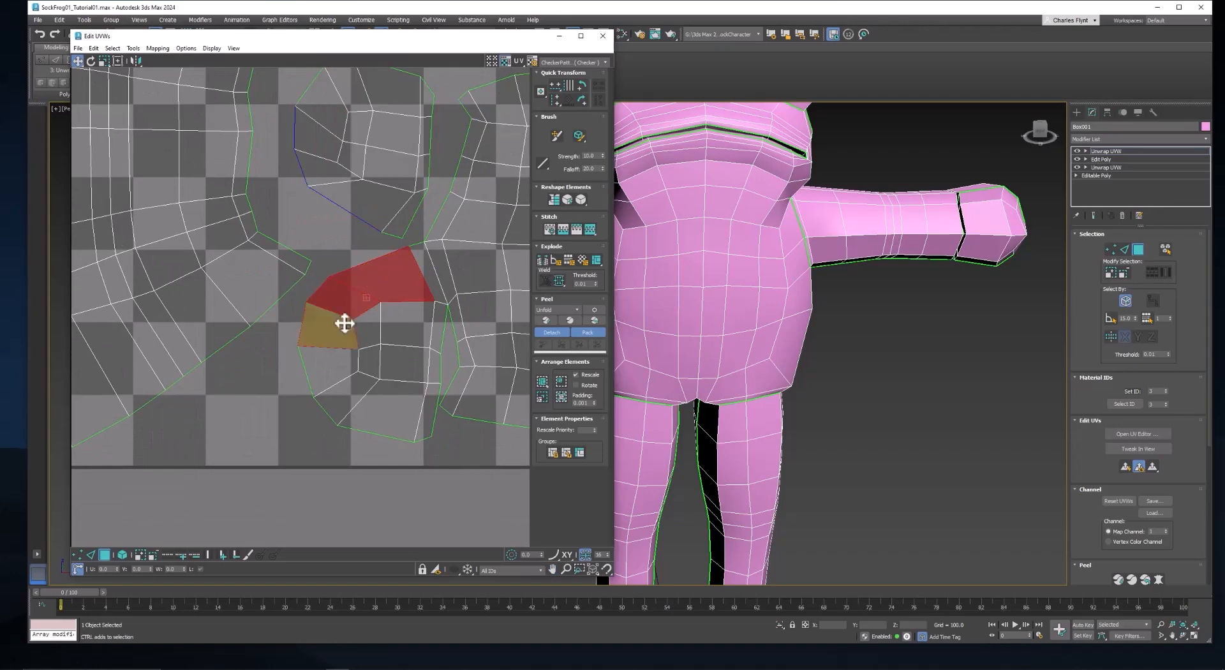
ctrl+click(334, 363)
ctrl+click(348, 391)
ctrl+click(375, 399)
ctrl+click(429, 402)
ctrl+click(434, 365)
ctrl+click(419, 333)
ctrl+click(436, 327)
ctrl+click(370, 330)
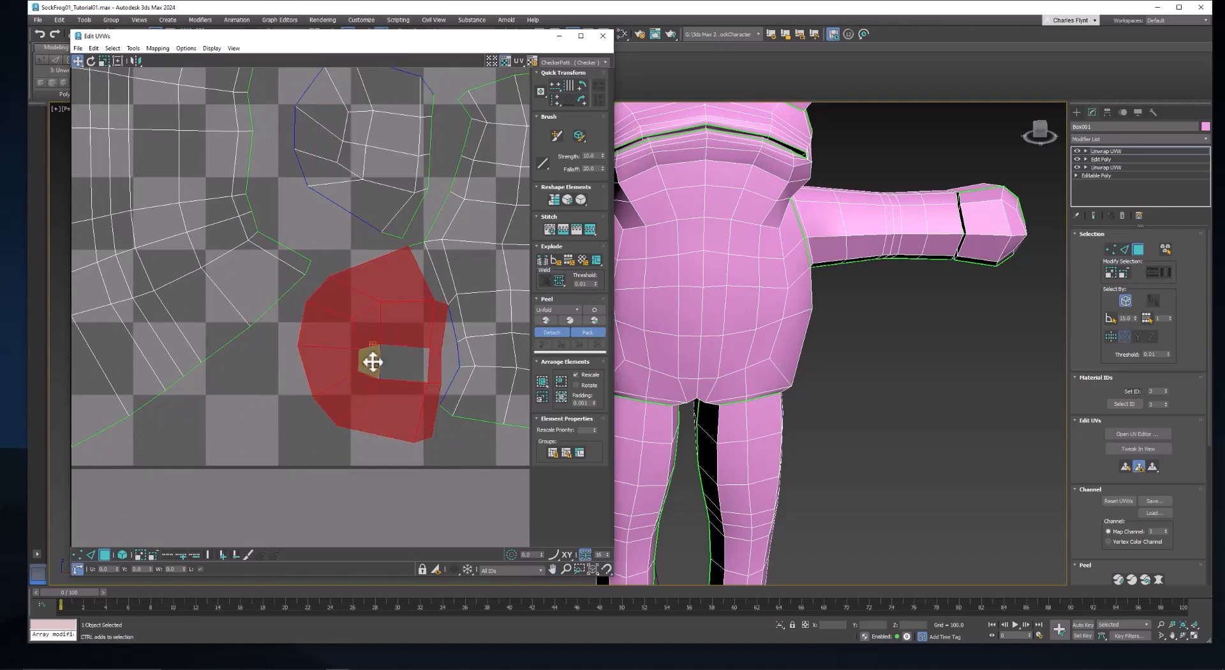
right_click(427, 334)
ctrl+click(433, 279)
right_click(375, 283)
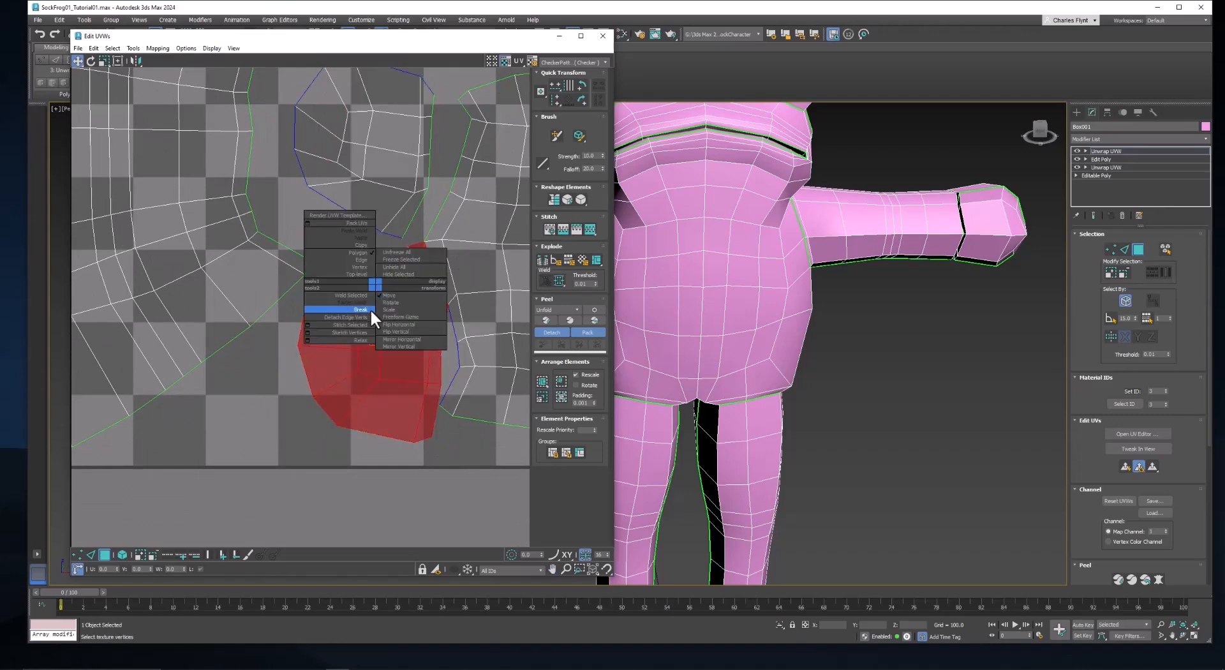
click(370, 310)
drag(416, 329, 397, 345)
Step: Select all UV polygons, pack the shells into the UV tile with Rescale enabled, and clear the selection
scroll(400, 342, down, 3)
scroll(400, 342, down, 10)
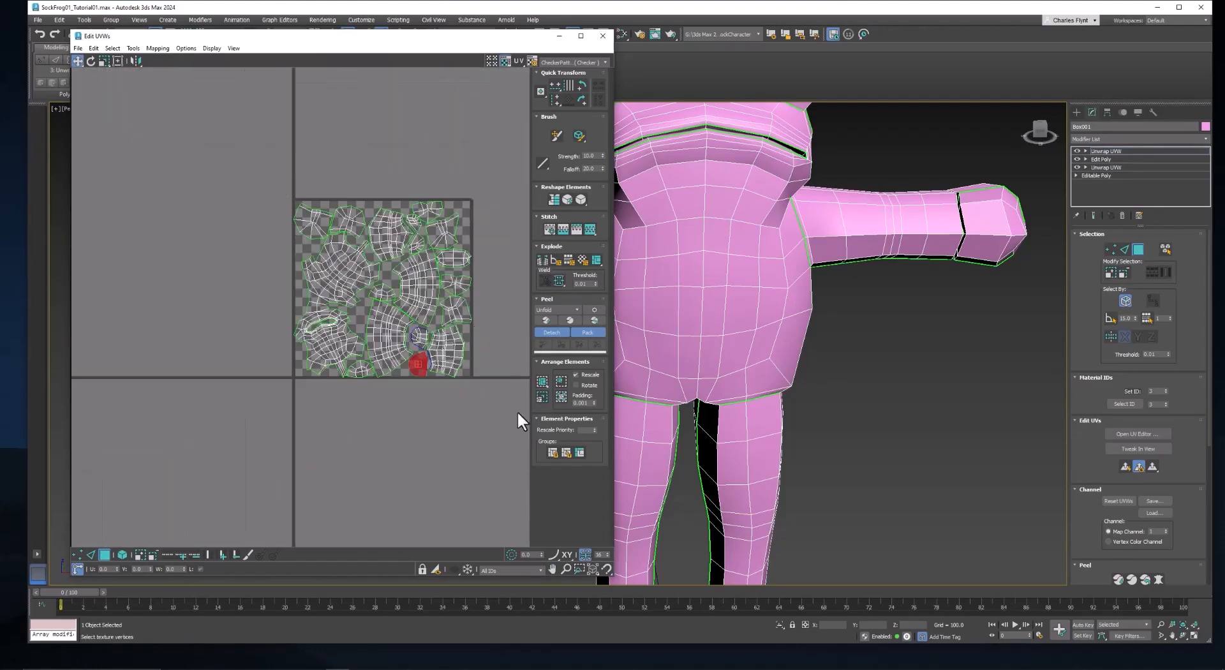
key(ctrl+a)
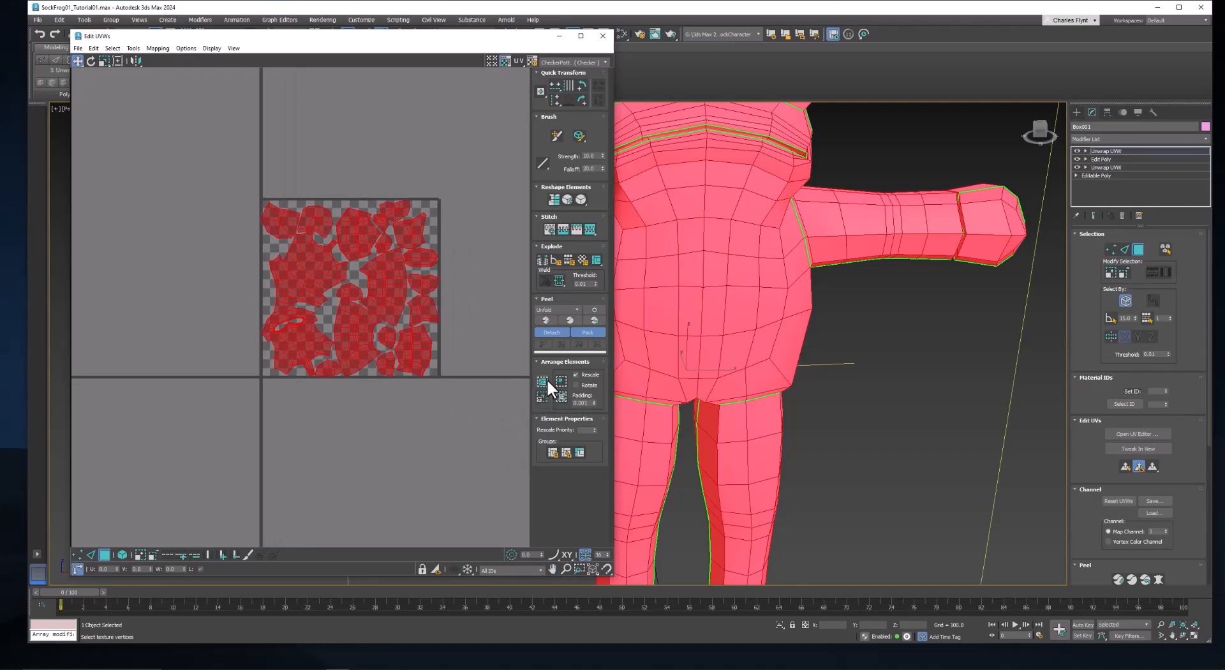
click(543, 380)
scroll(402, 268, up, 3)
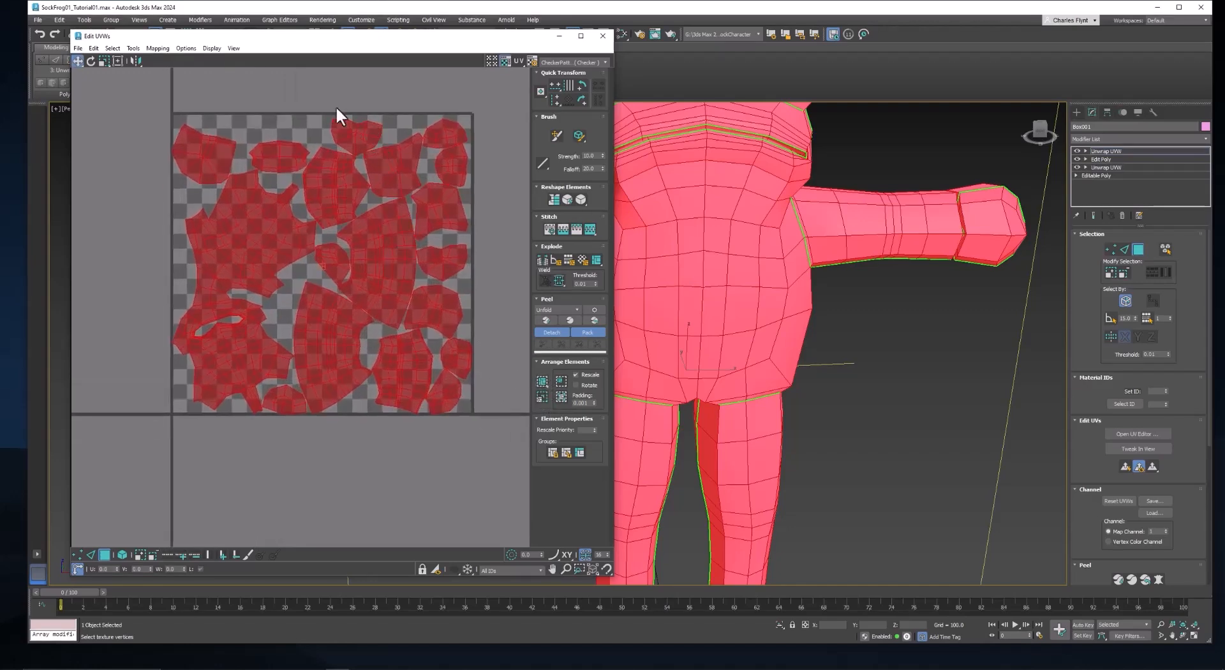
click(290, 96)
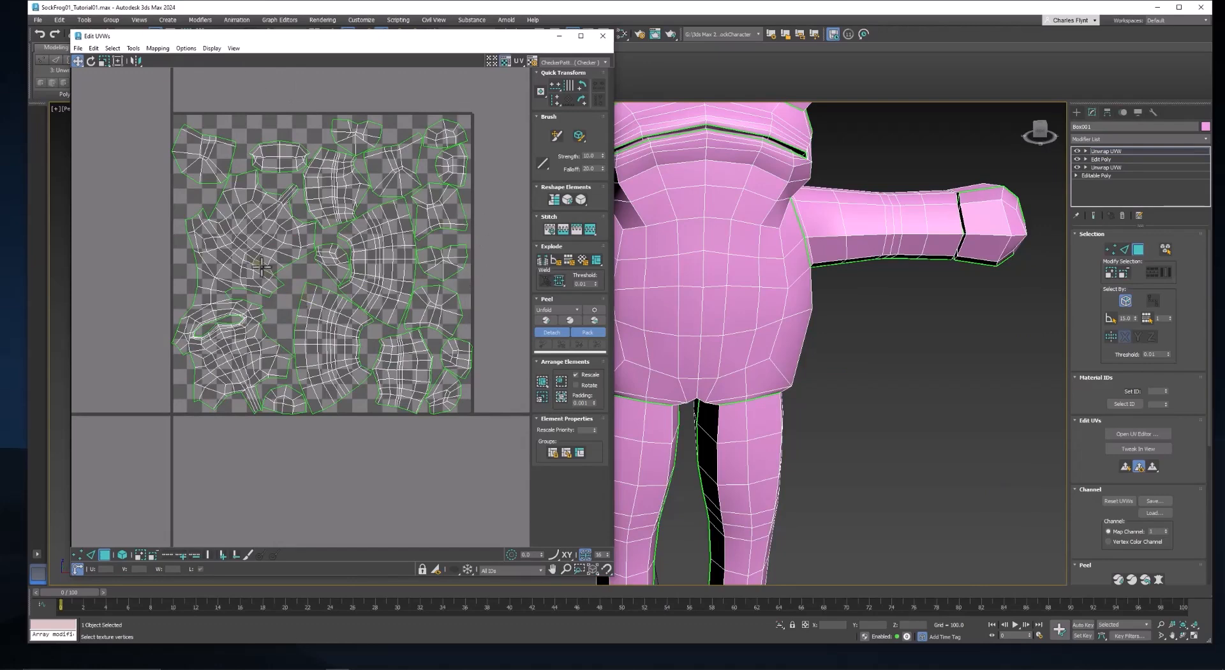
Step: Enable element selection and move the frog's whole body shell out of the UV tile into the empty space beside it
middle_drag(256, 264, 324, 234)
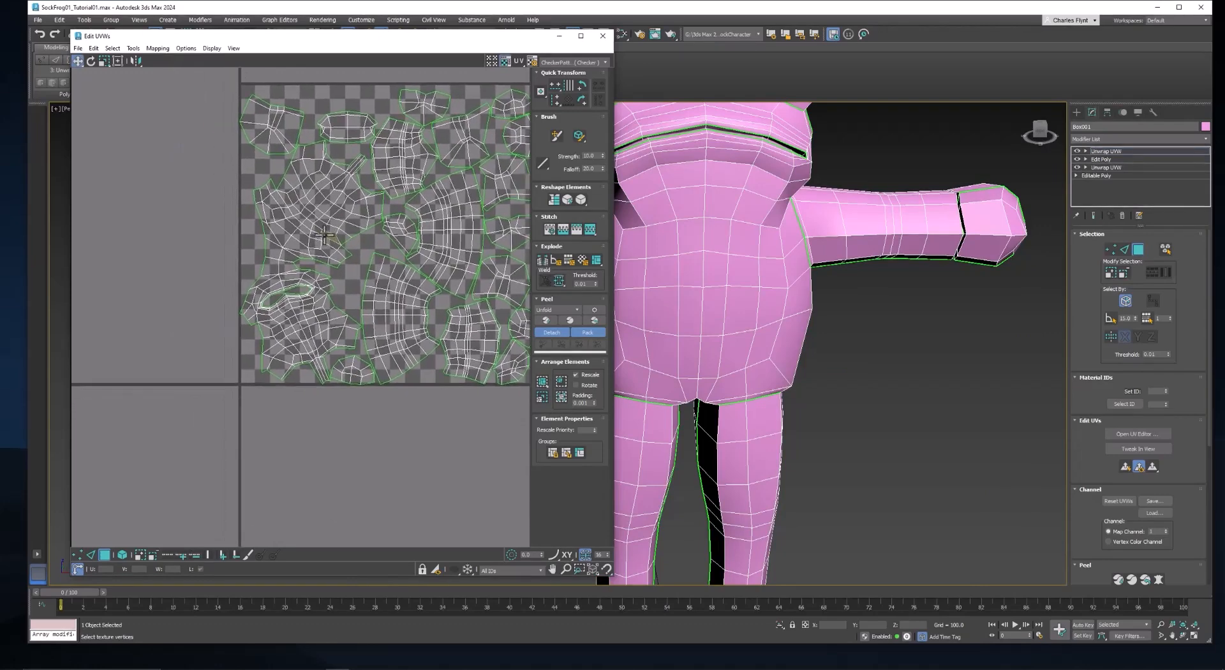
click(122, 555)
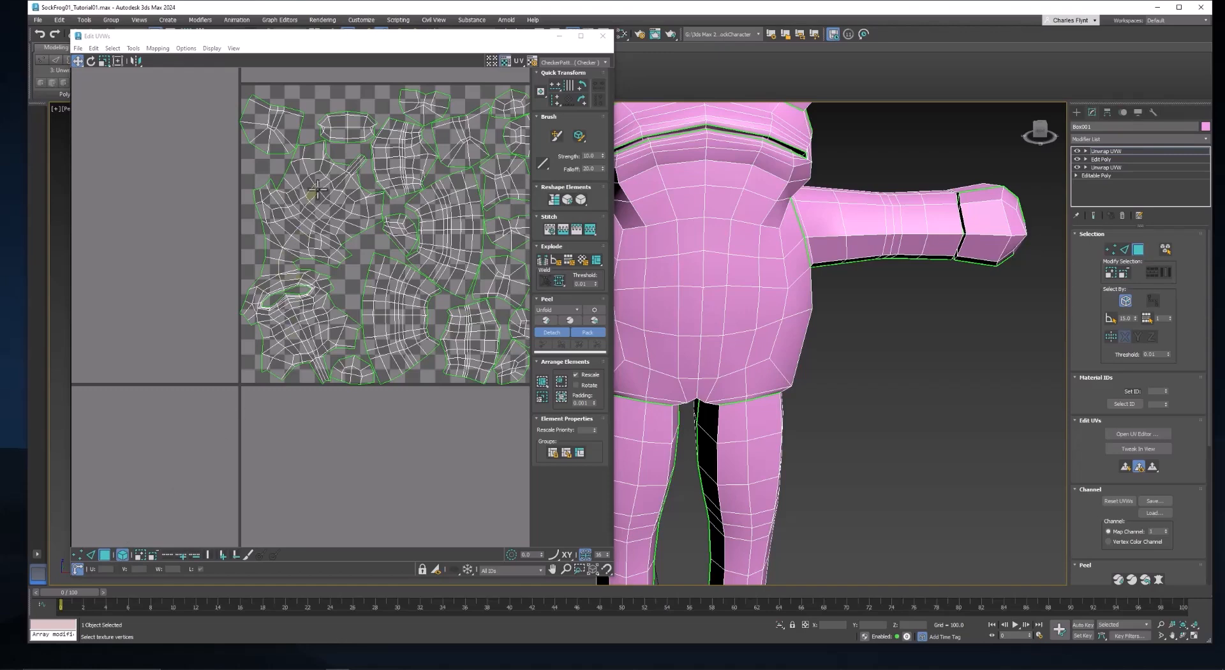
click(323, 217)
middle_drag(339, 230, 421, 216)
drag(419, 212, 238, 206)
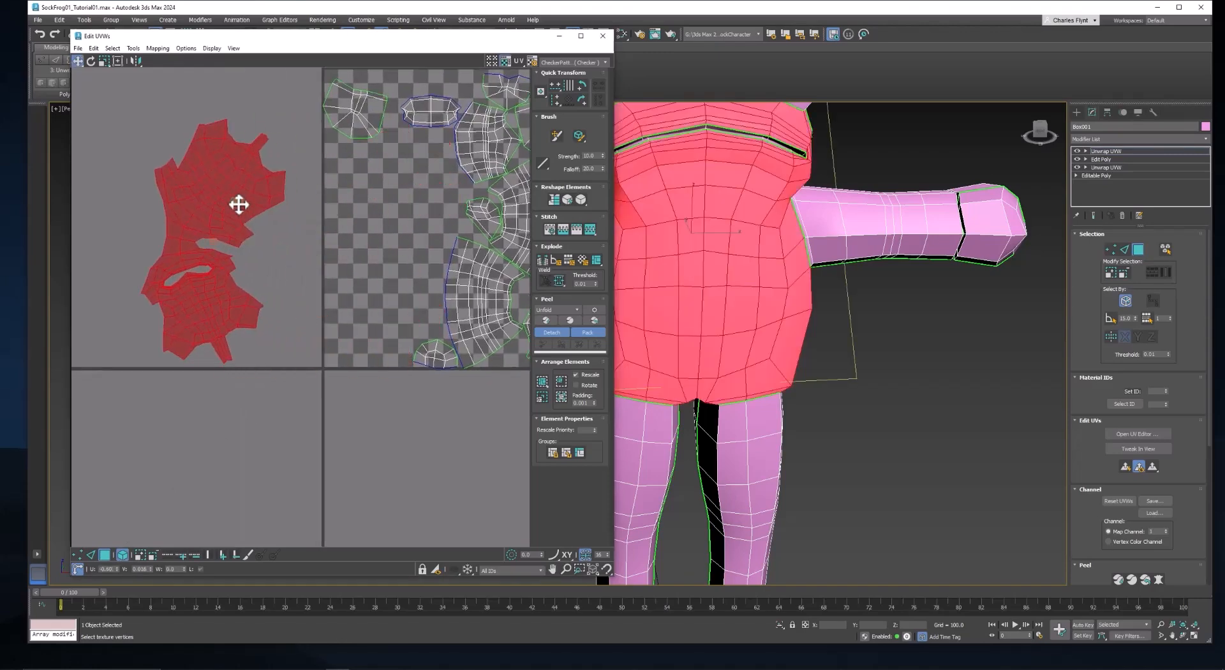
middle_drag(286, 211, 348, 242)
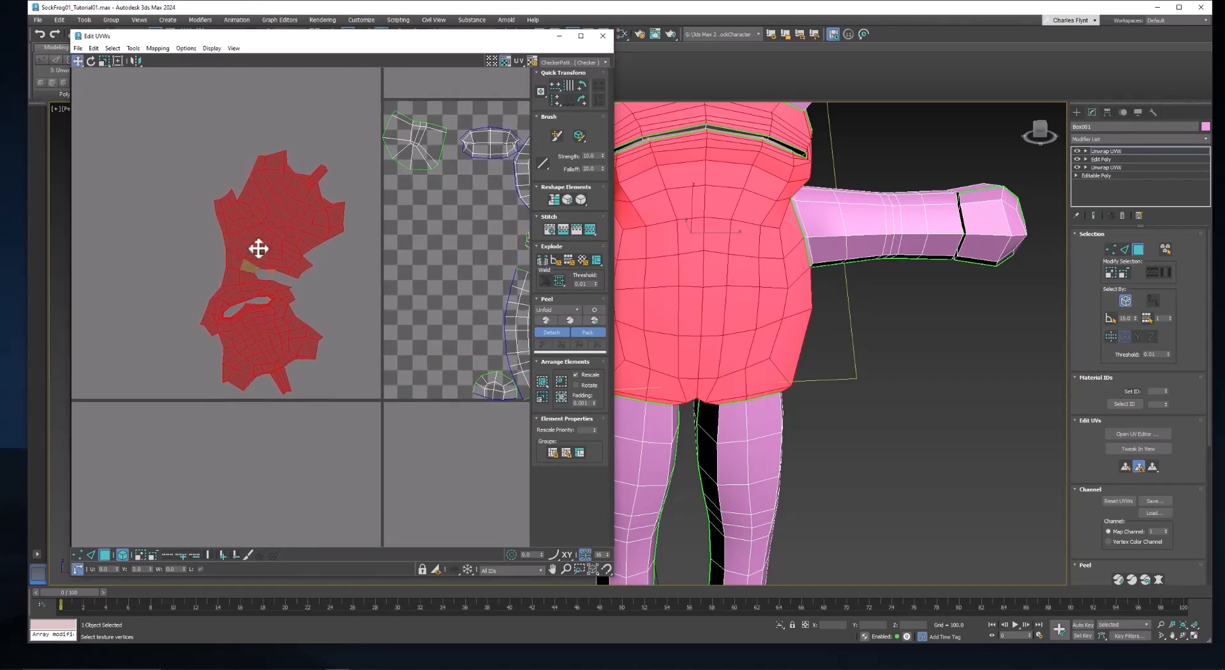
Step: Repack all UV shells with Rotate enabled and relax them using Unfold3D Optimize with 1 iteration
middle_drag(274, 224, 273, 230)
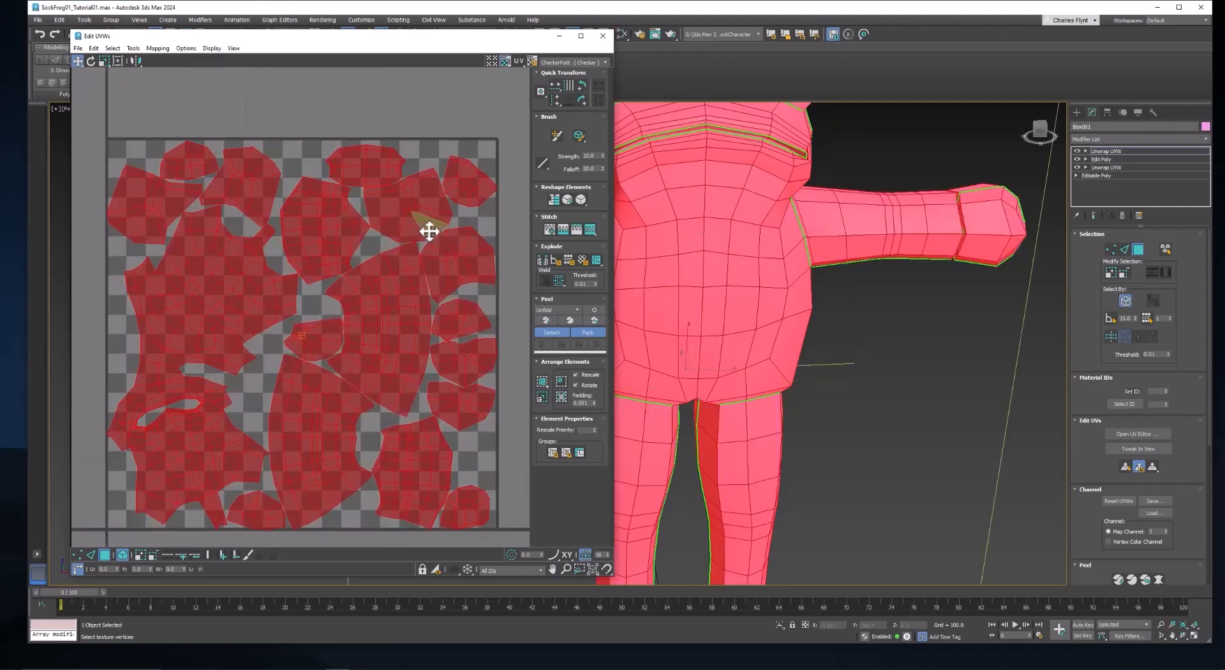
middle_drag(430, 230, 429, 206)
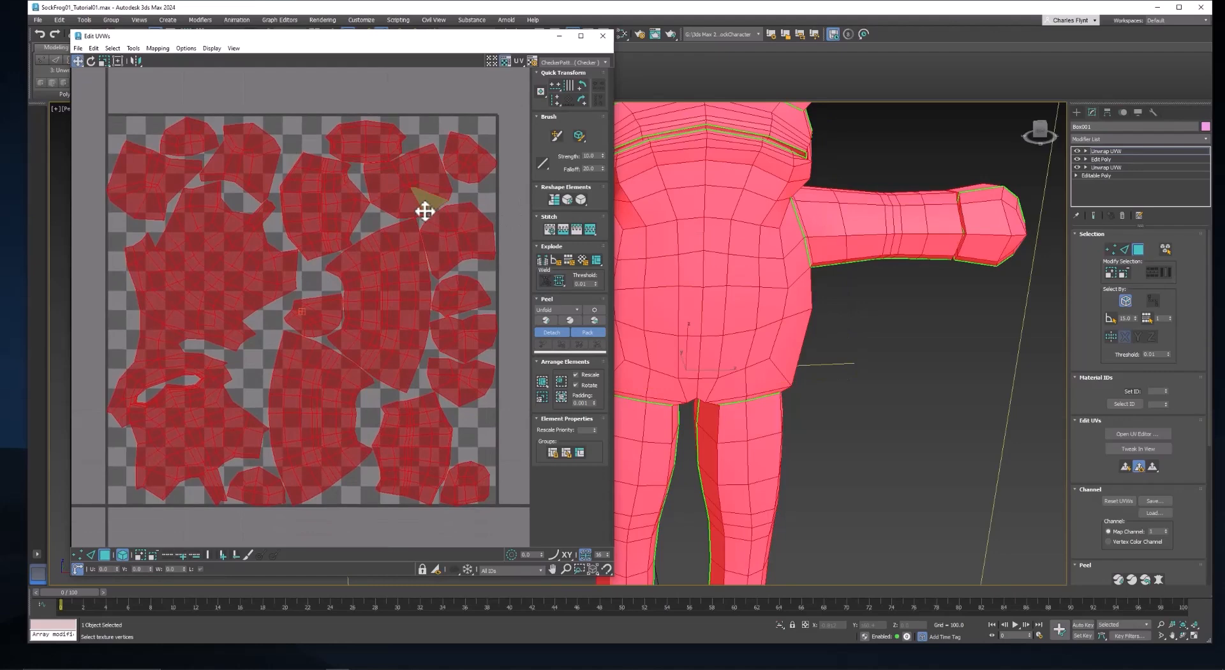
click(133, 49)
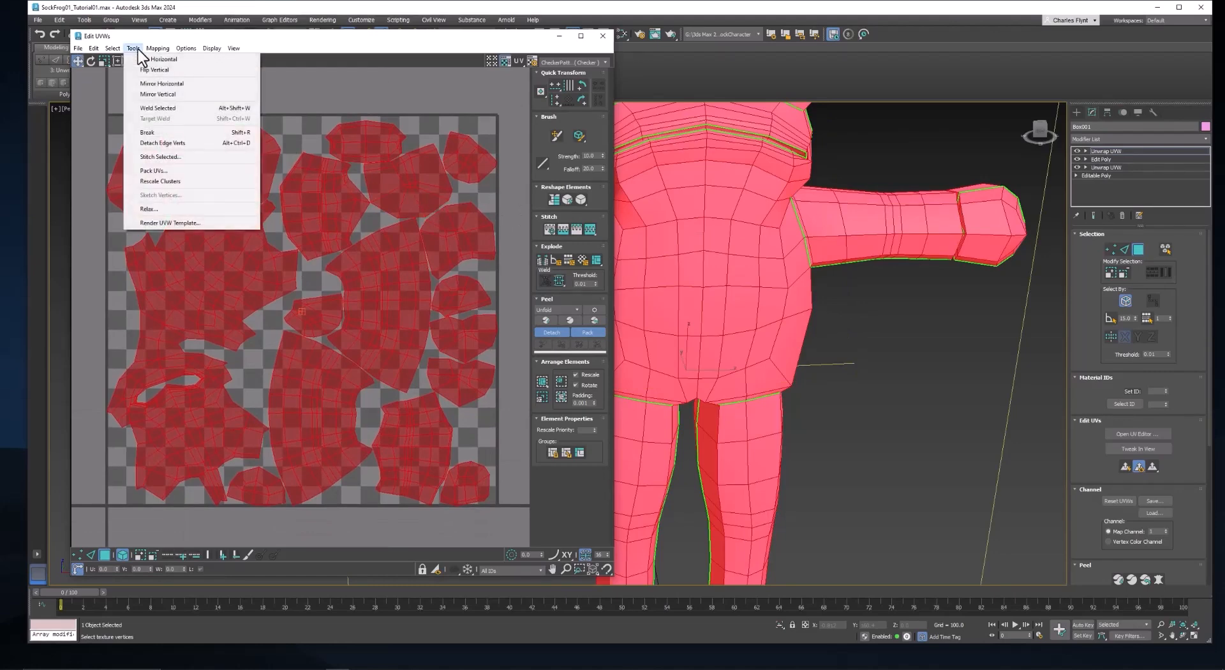
click(173, 208)
drag(178, 82, 349, 77)
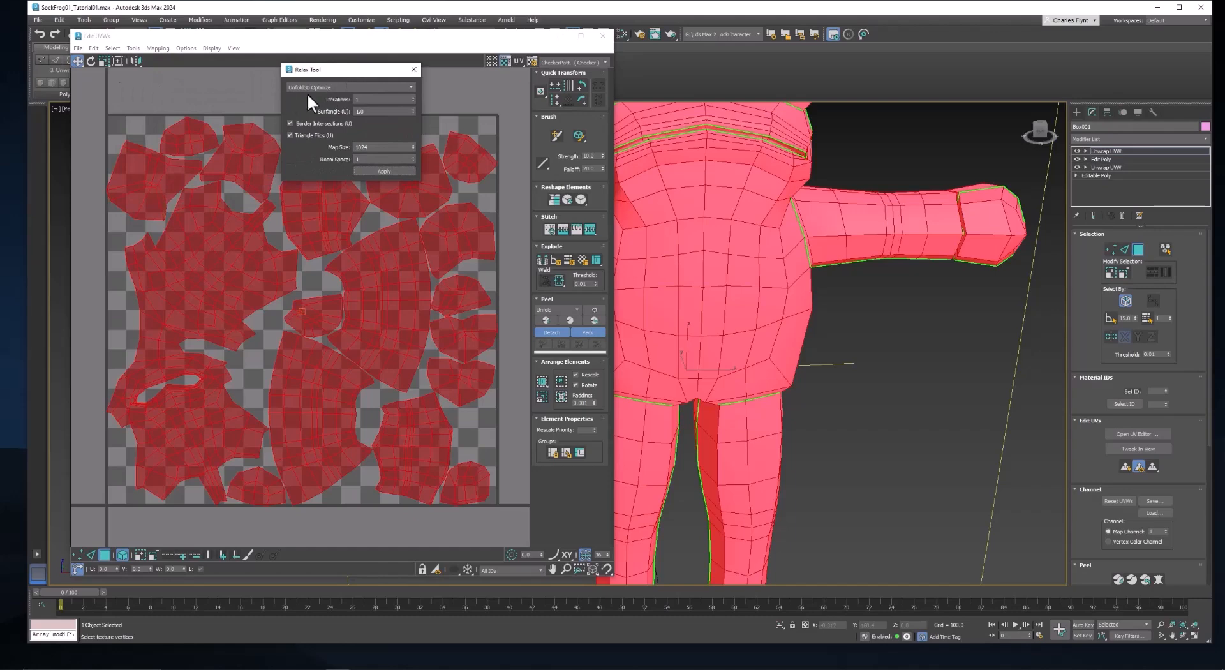
click(402, 170)
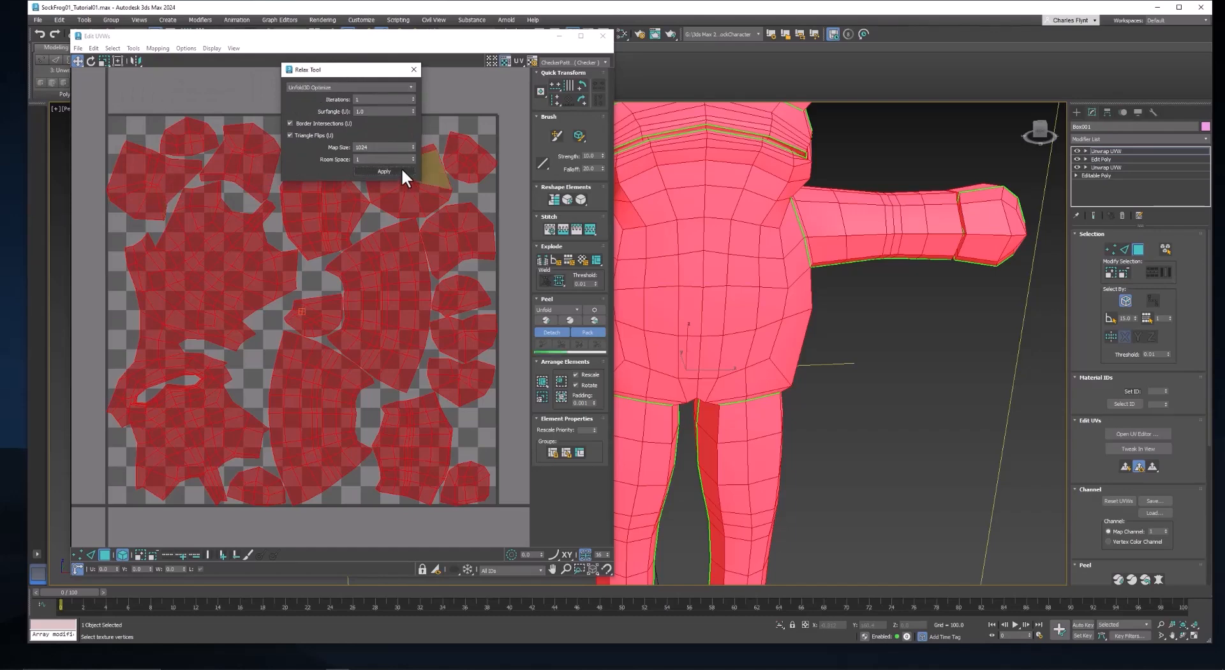
middle_drag(416, 287, 418, 339)
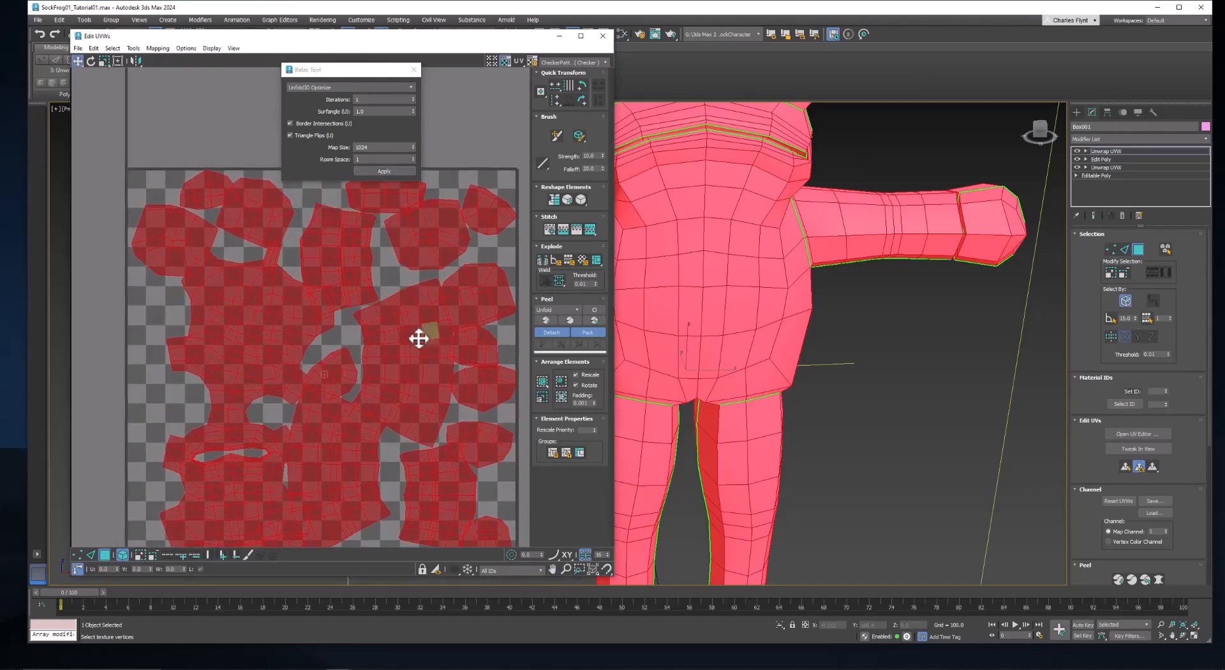
scroll(357, 352, down, 2)
scroll(369, 306, down, 1)
scroll(389, 280, down, 1)
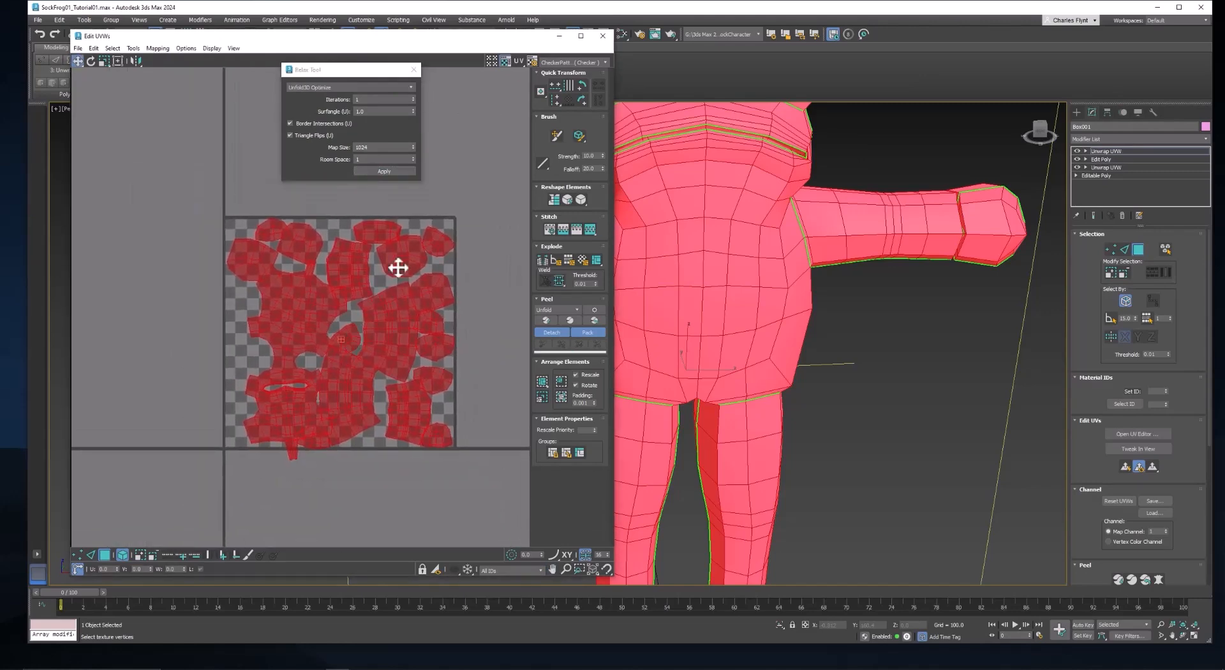
click(413, 69)
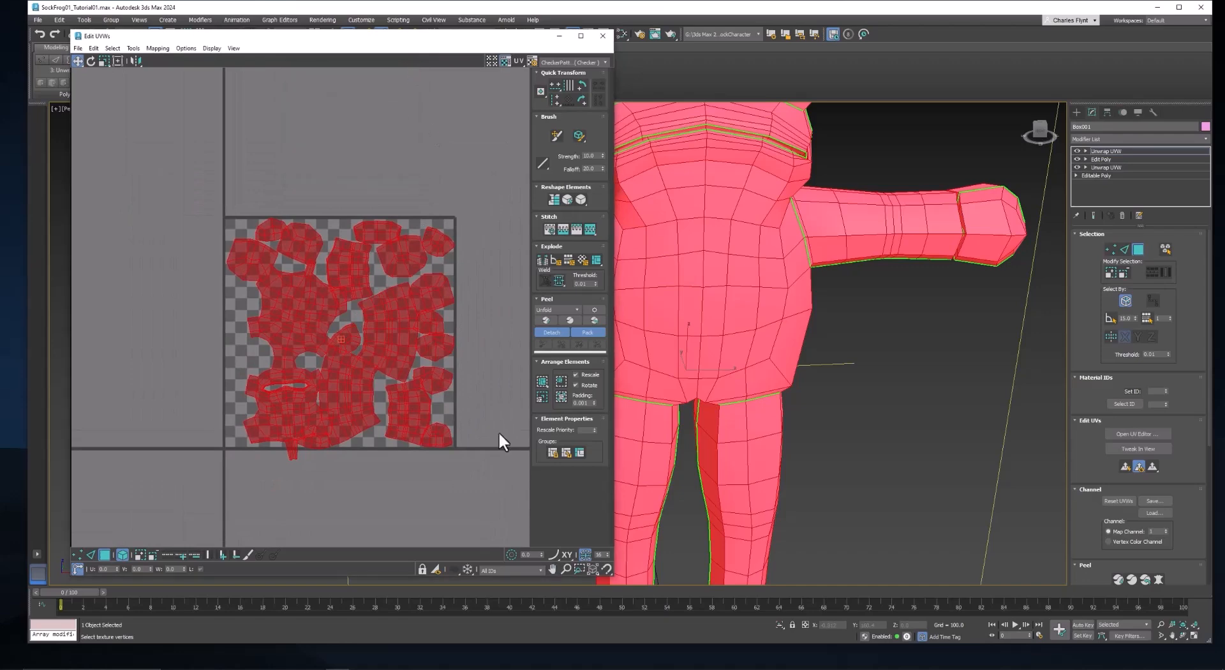
Step: Pack the relaxed UV shells into the UV tile again with Rescale and Rotate enabled
click(543, 379)
middle_drag(396, 204, 397, 186)
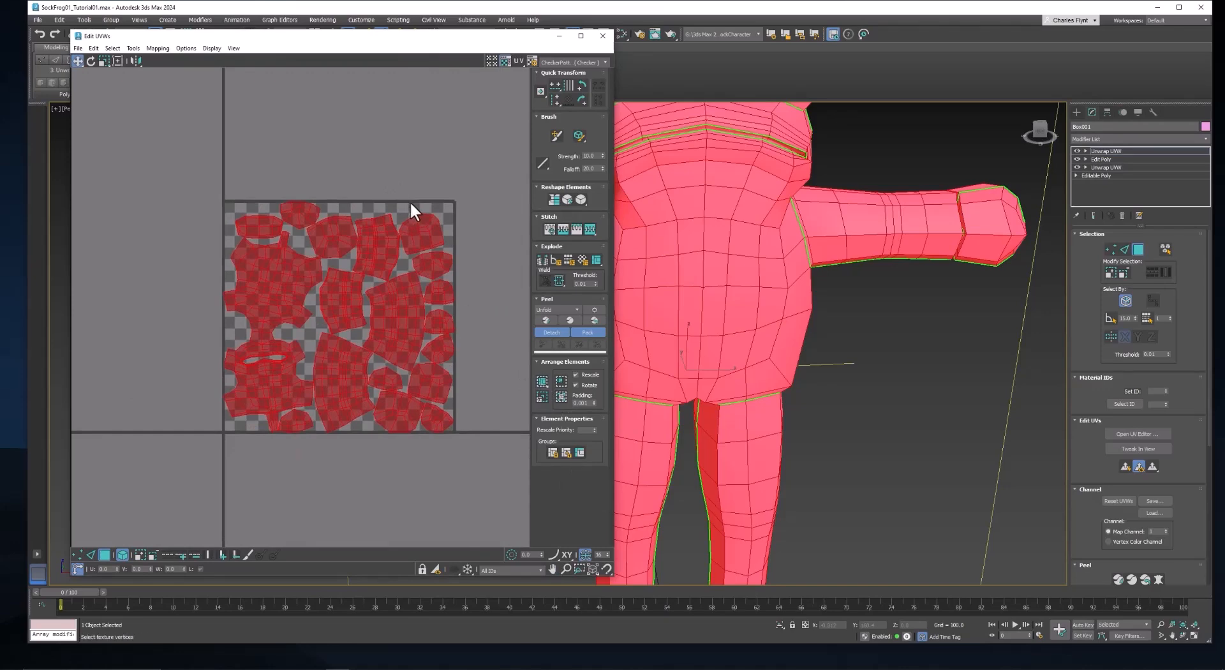
middle_drag(349, 294, 349, 279)
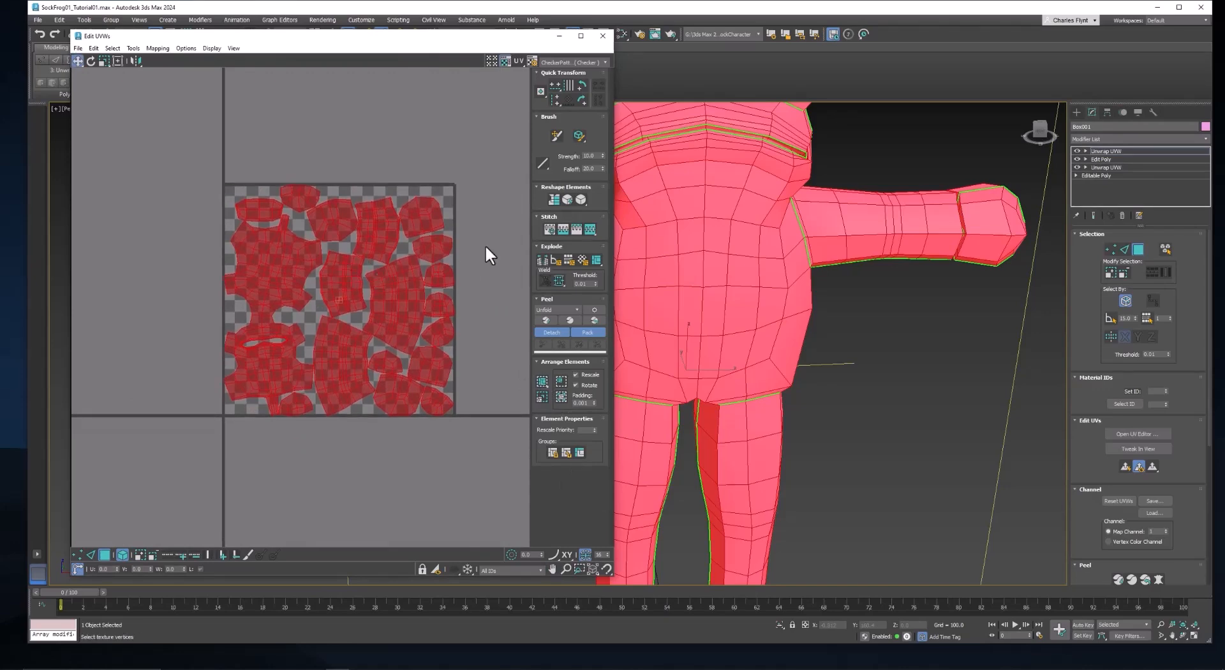
Step: Display the UV_Checker.png texture on the frog, clear the selection, and examine the mapping on its face, body and limbs
click(605, 63)
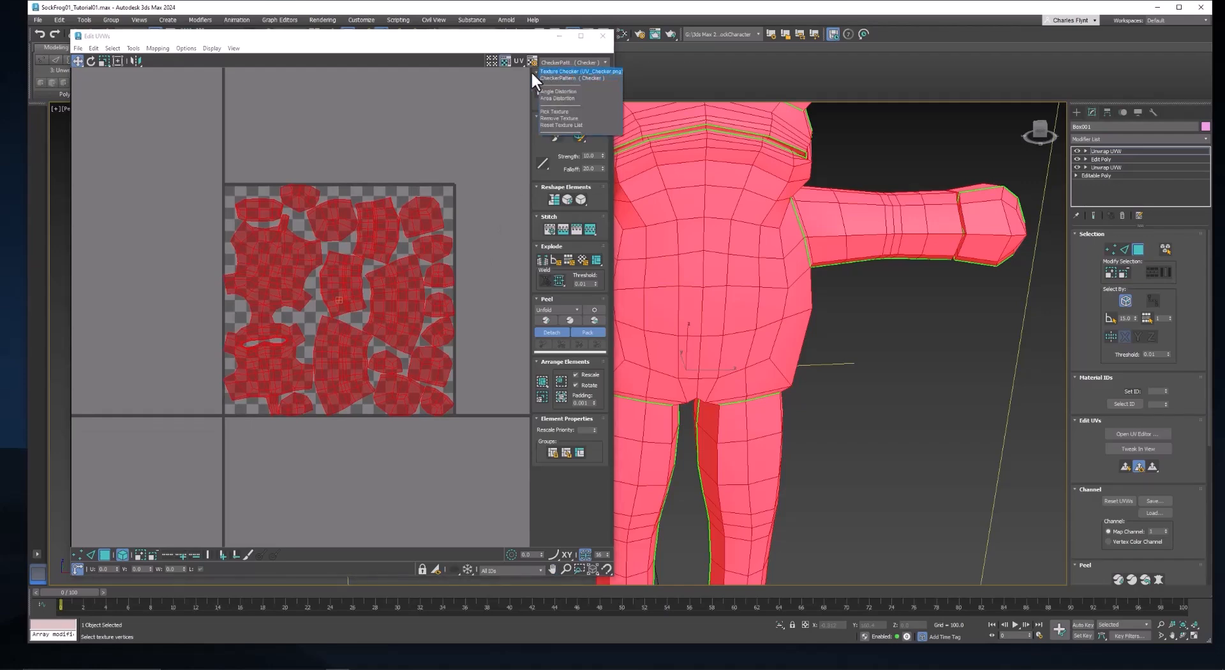
click(577, 72)
middle_drag(815, 274, 916, 297)
click(380, 146)
middle_drag(919, 346, 913, 402)
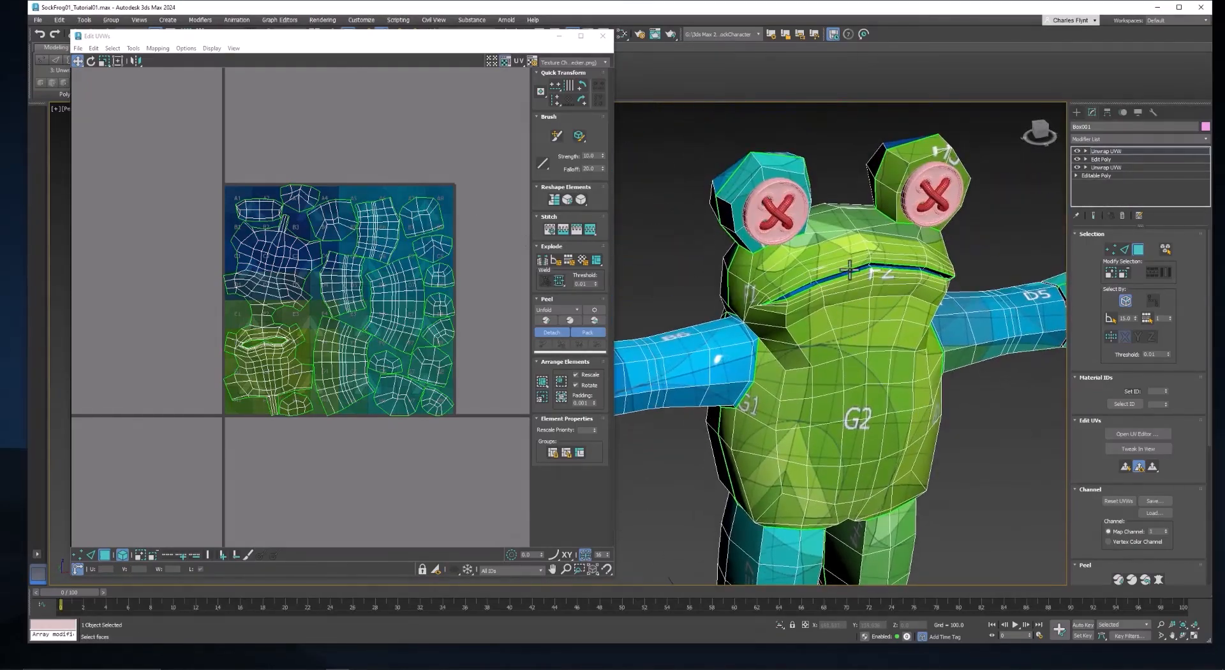
scroll(849, 270, up, 4)
alt+middle_drag(815, 296, 838, 321)
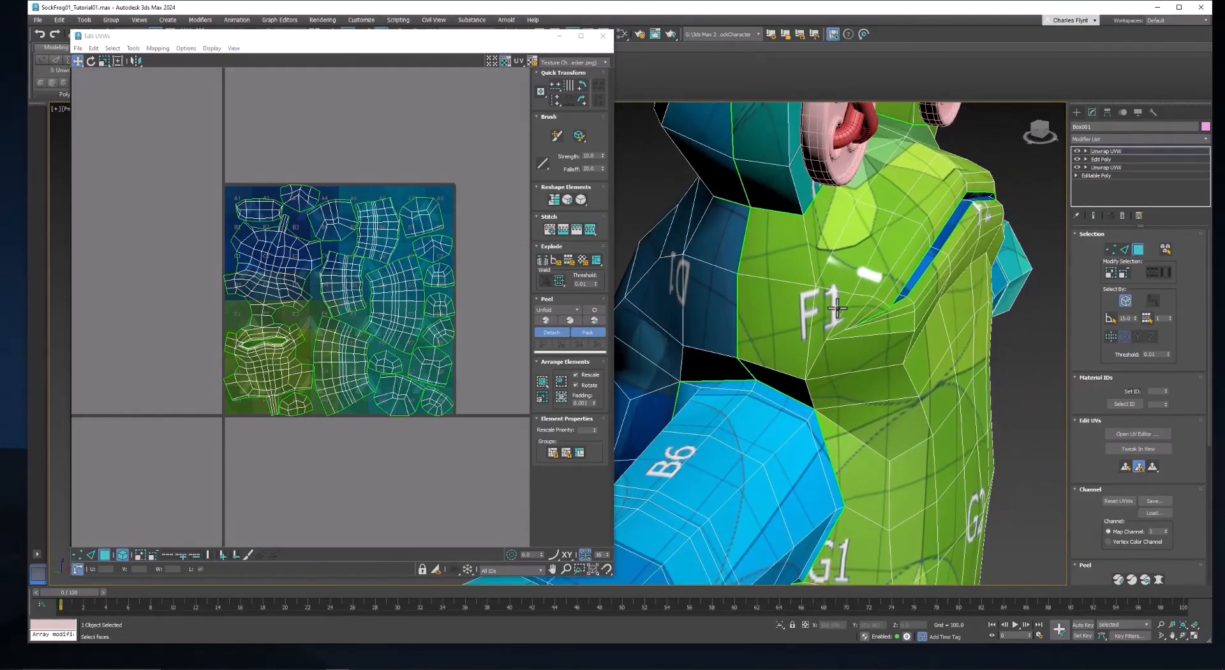
scroll(931, 194, down, 4)
alt+middle_drag(931, 195, 973, 214)
scroll(843, 200, down, 4)
scroll(385, 284, up, 2)
middle_drag(385, 284, 507, 198)
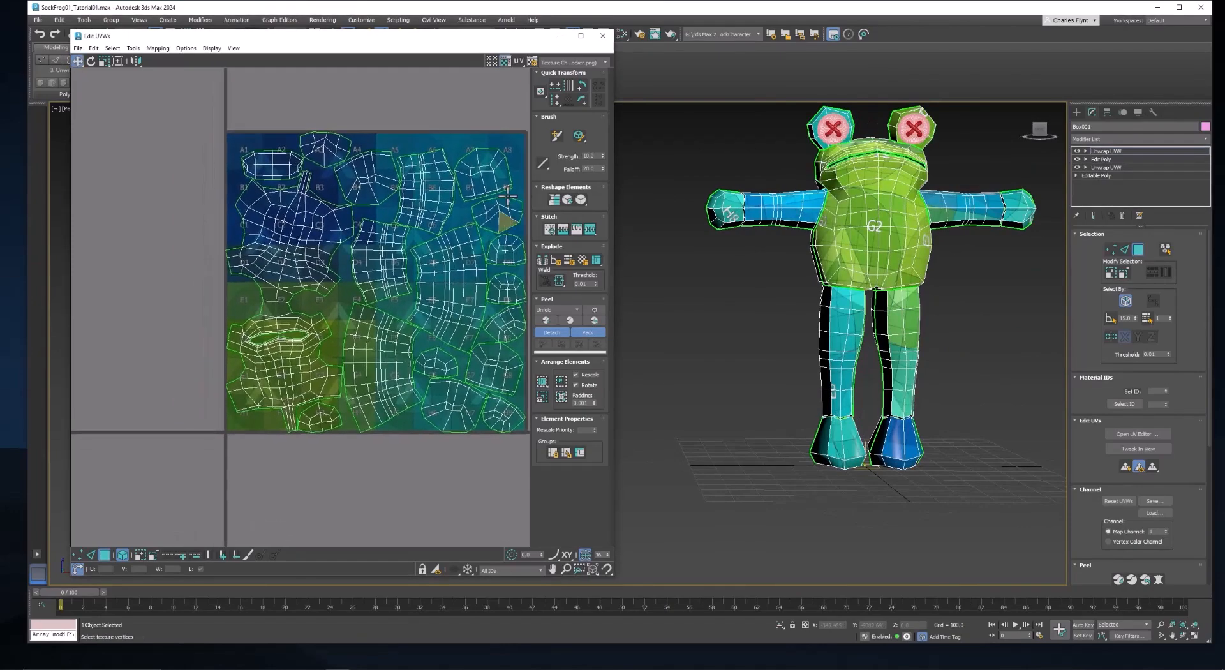
Step: Switch the displayed texture back to CheckerPattern
click(577, 61)
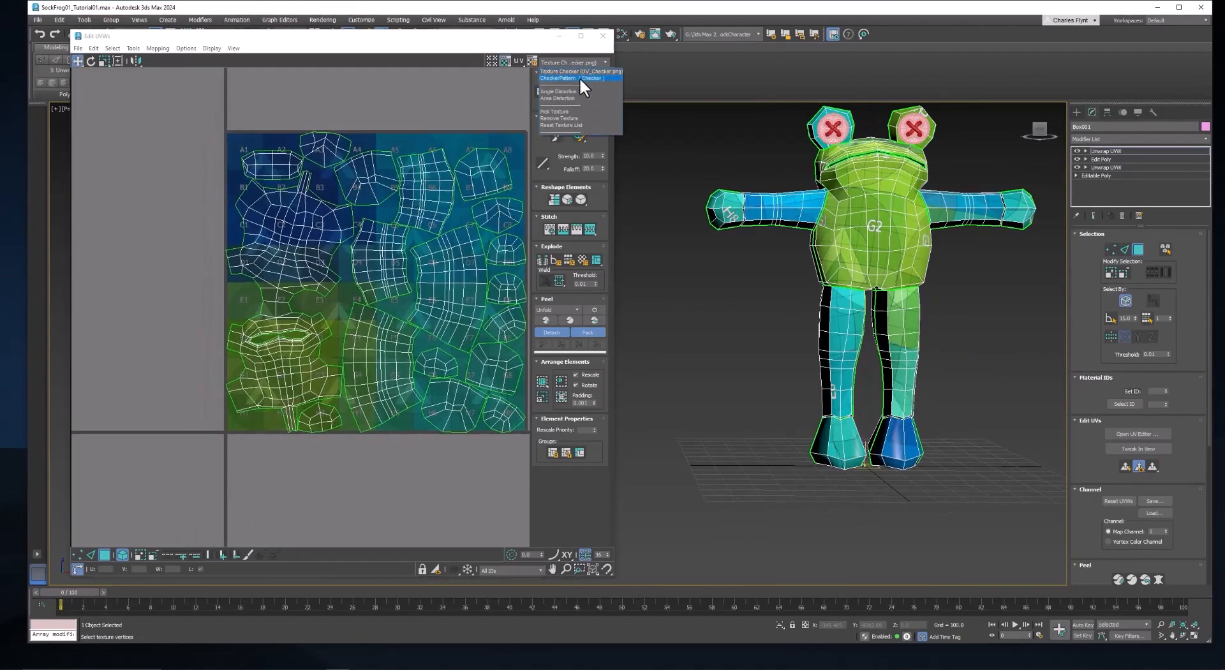
click(579, 78)
click(603, 61)
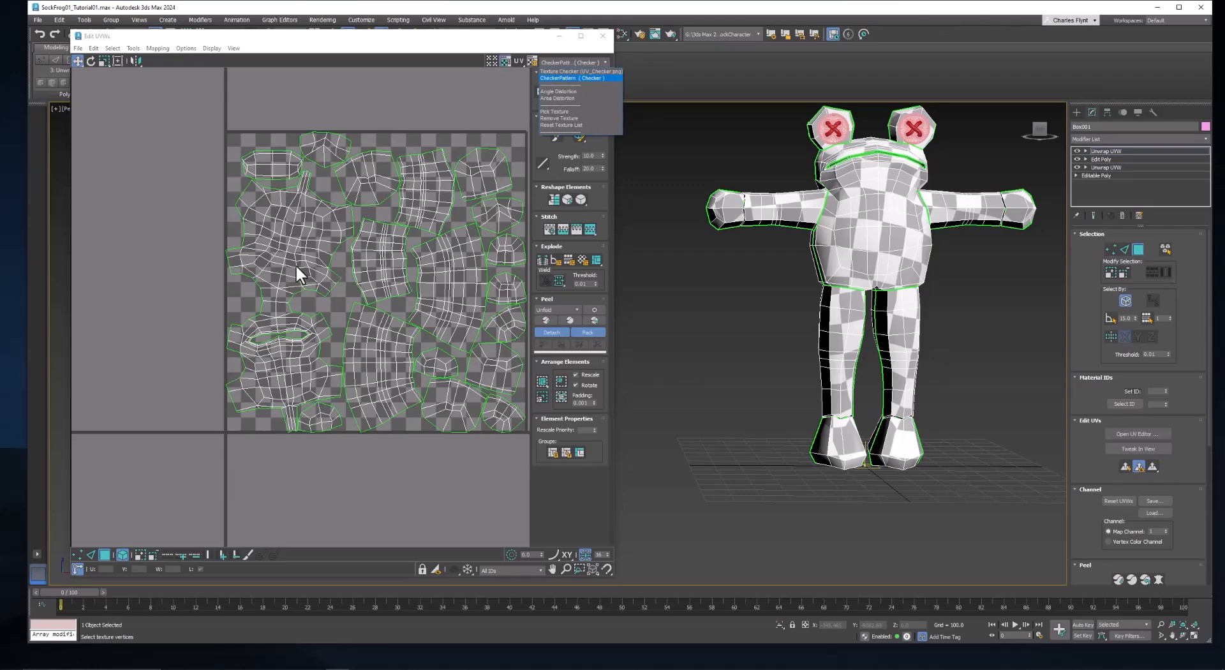
click(606, 76)
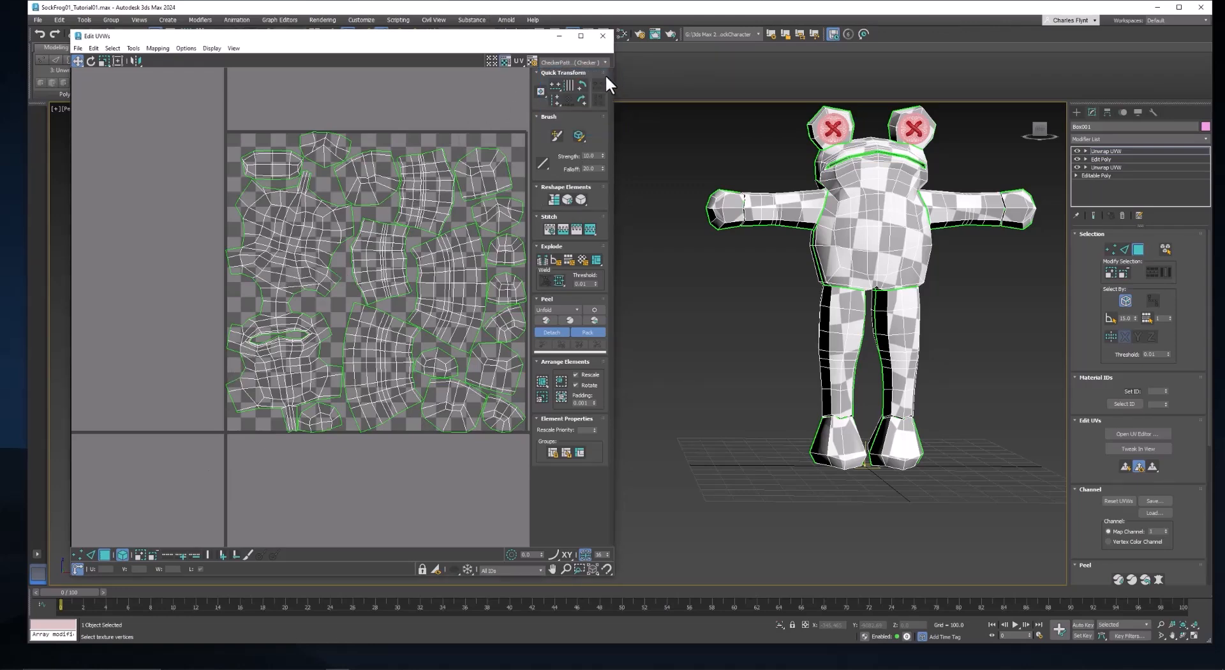
Step: Move the body shell out to the left of the UV tile and place the inner mouth shell above it
click(266, 259)
drag(298, 274, 147, 266)
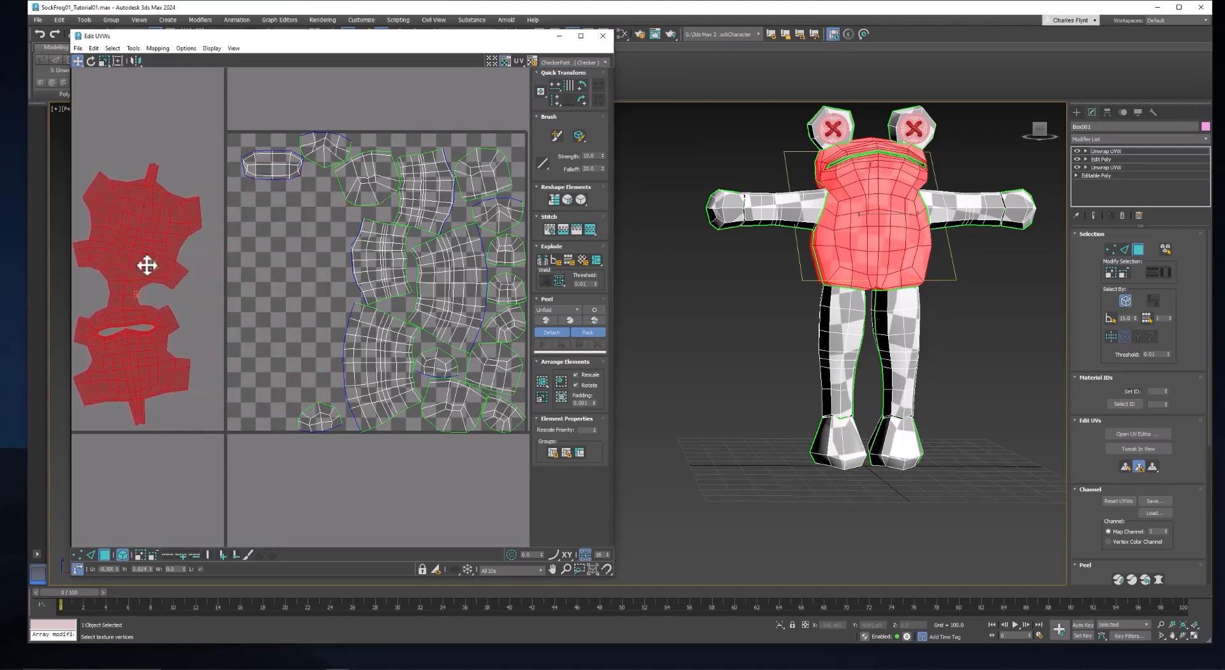
drag(271, 165, 154, 131)
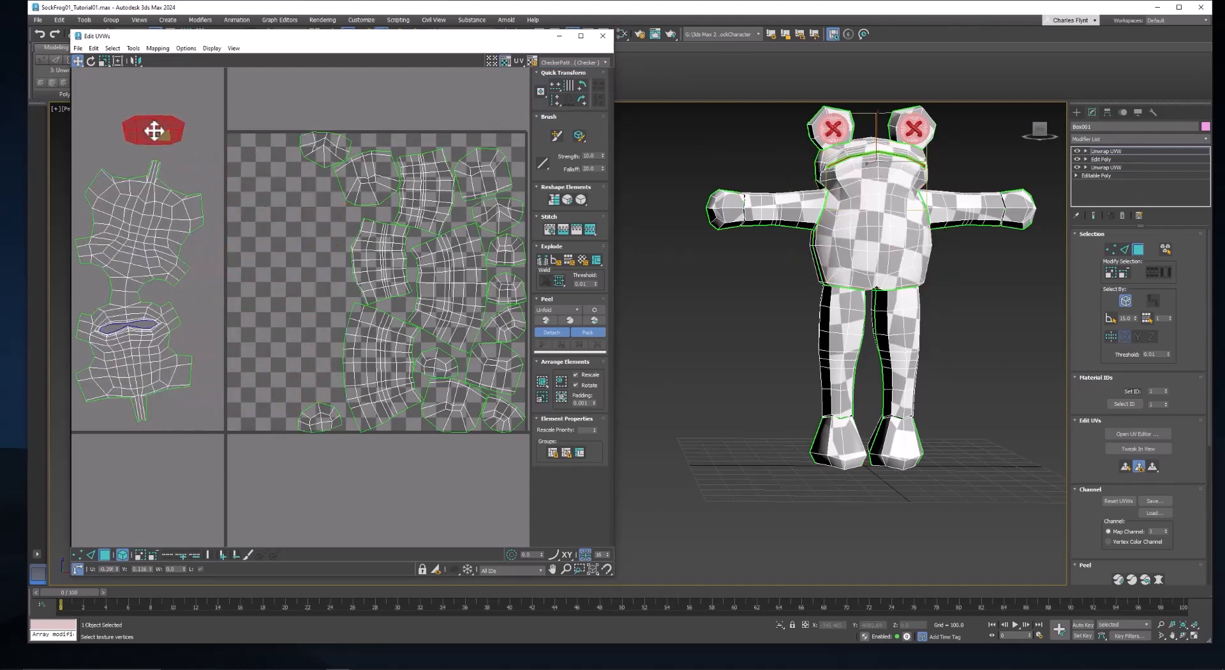
Step: Identify the eye and foot shells on the model and move both above the UV tile, spaced well apart
click(319, 150)
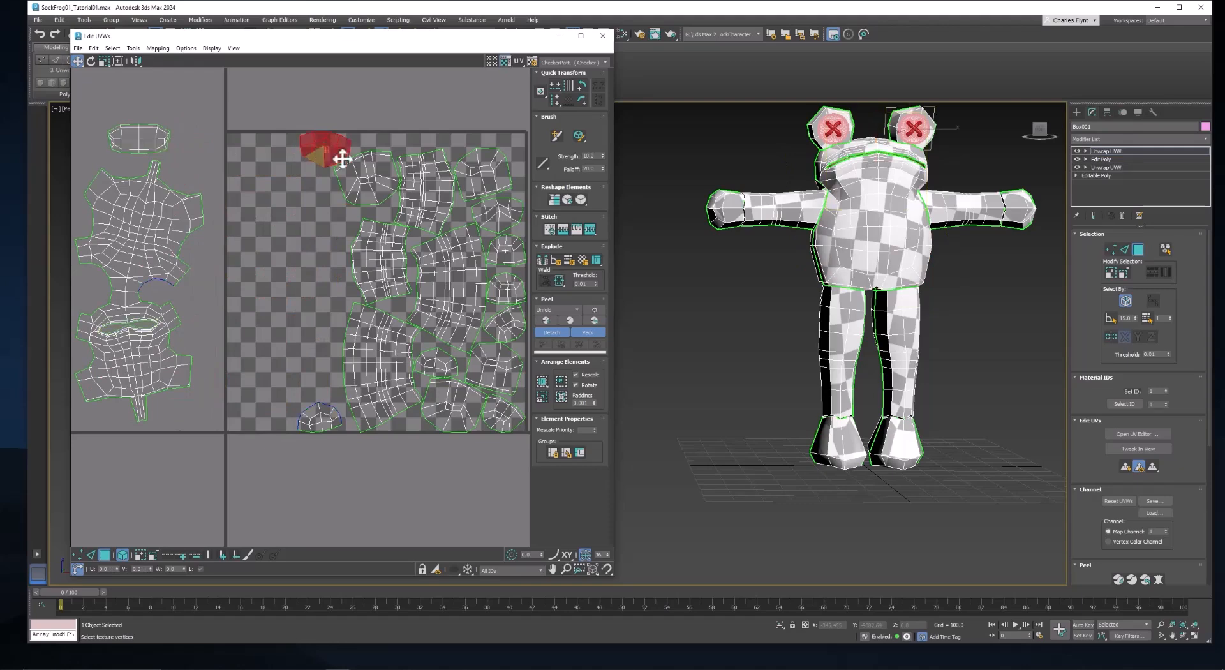
middle_drag(345, 188, 352, 230)
alt+middle_drag(787, 166, 899, 192)
click(377, 220)
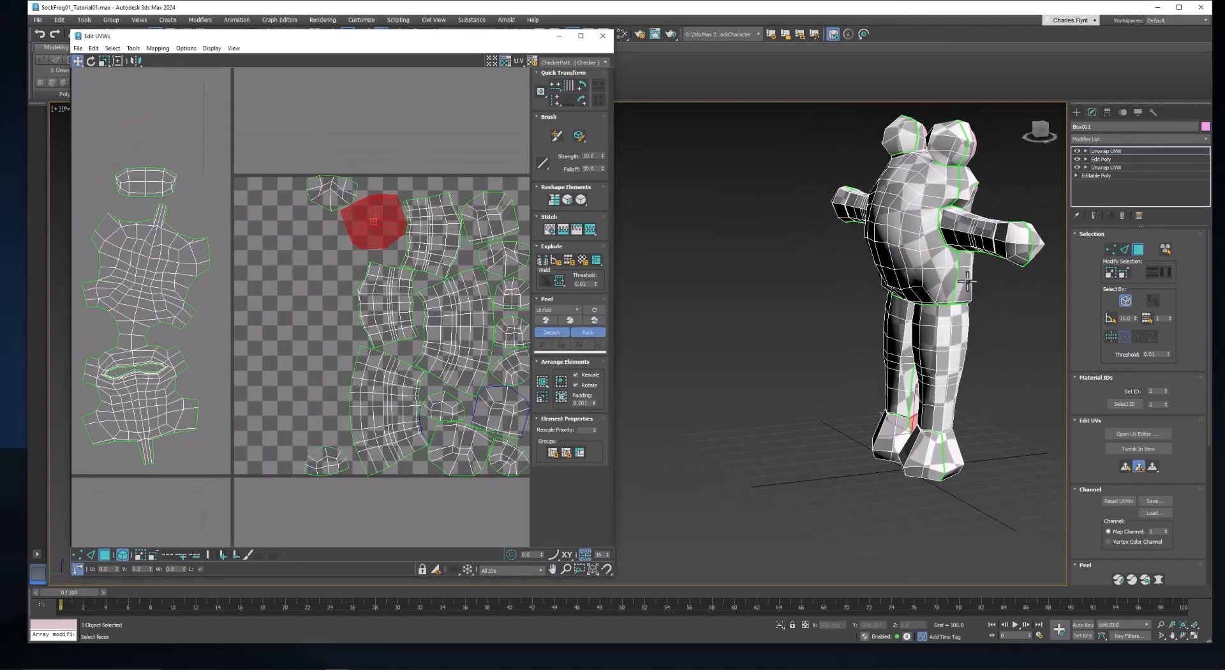
alt+middle_drag(966, 281, 893, 280)
drag(391, 213, 429, 121)
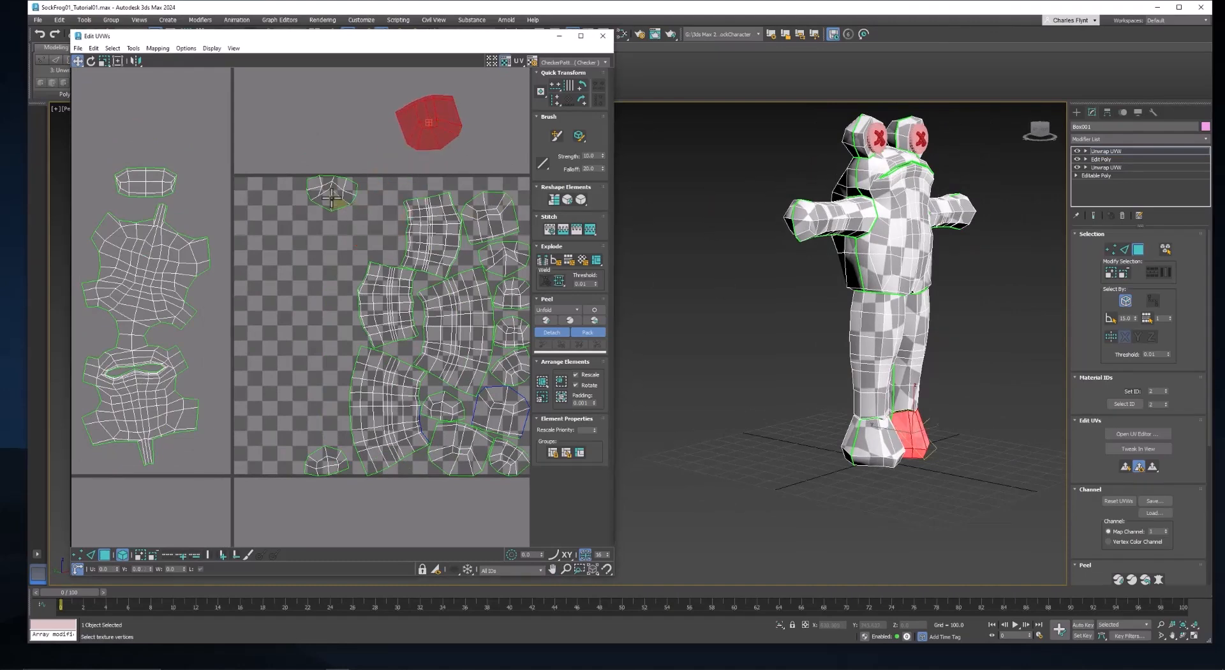
drag(331, 199, 237, 115)
Step: Move the other foot's shell from the tile's upper right corner to the empty space above and right of the tile
middle_drag(386, 186, 238, 144)
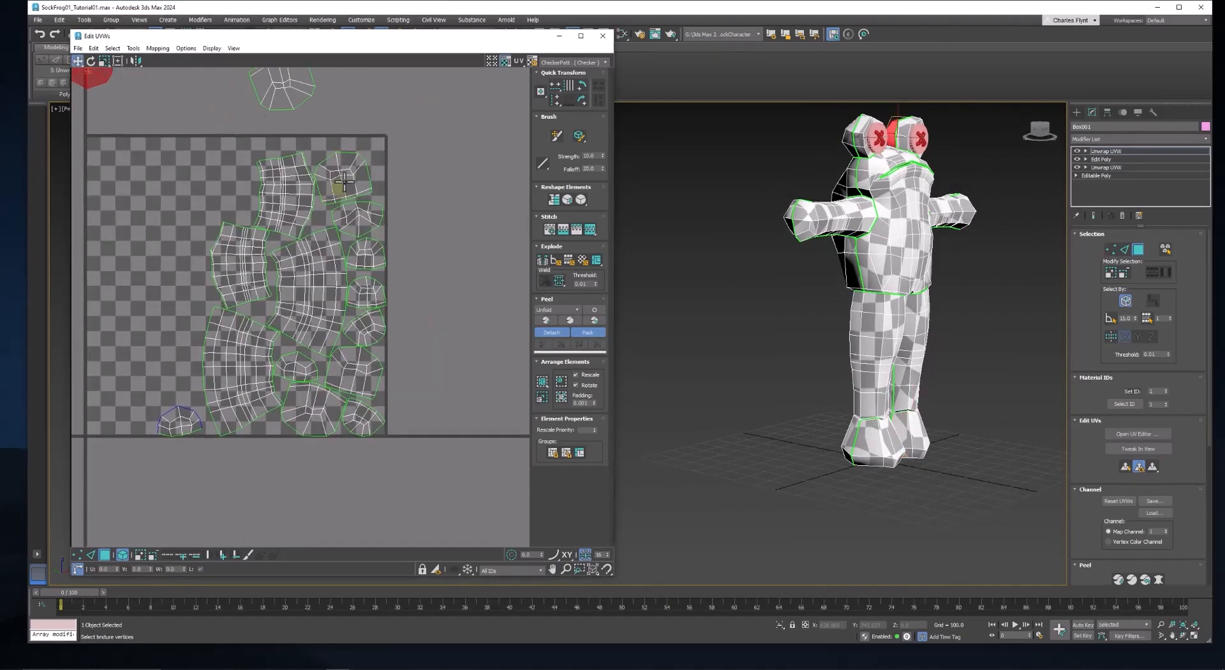
click(344, 179)
drag(350, 178, 434, 94)
click(294, 93)
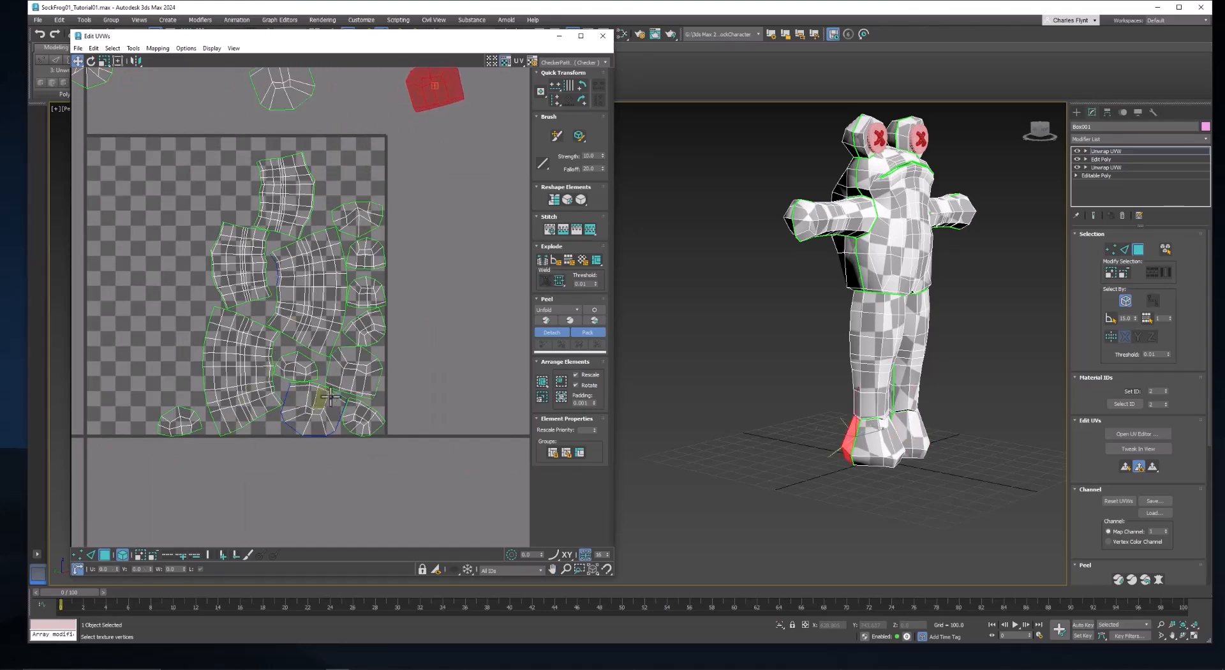
Step: Move the foot shell at the tile's lower right above the tile, next to the matching shell of the frog's left foot
click(357, 370)
middle_drag(383, 371, 398, 385)
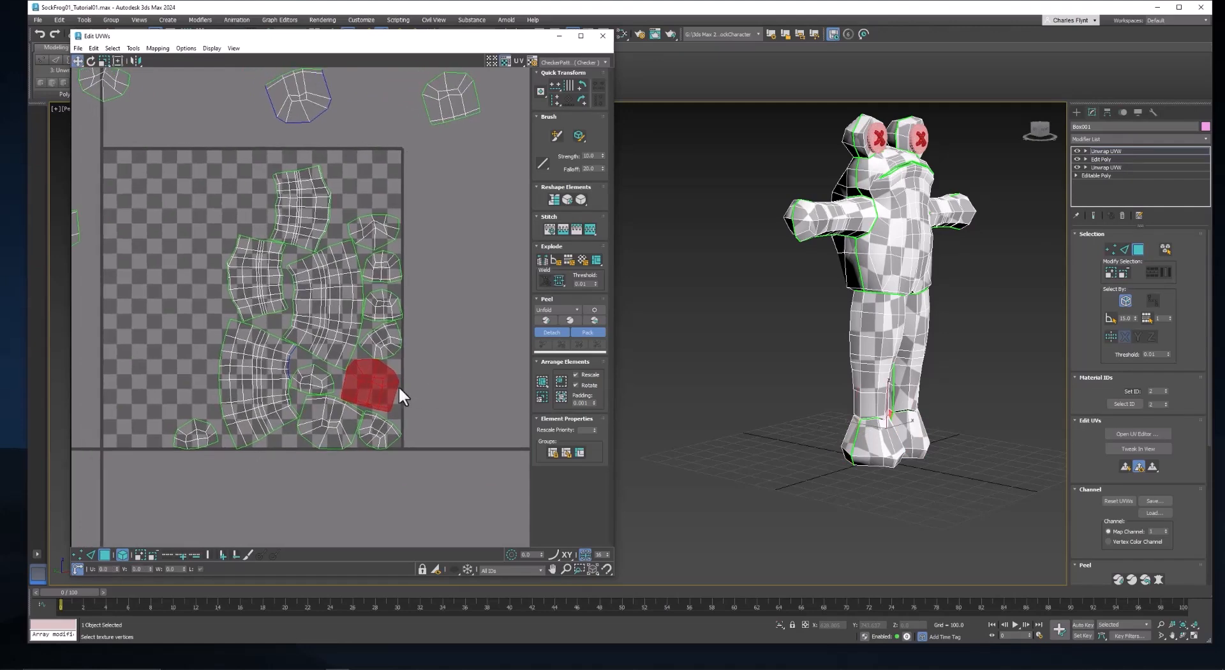
drag(398, 383, 383, 96)
middle_drag(383, 96, 427, 159)
scroll(432, 128, up, 3)
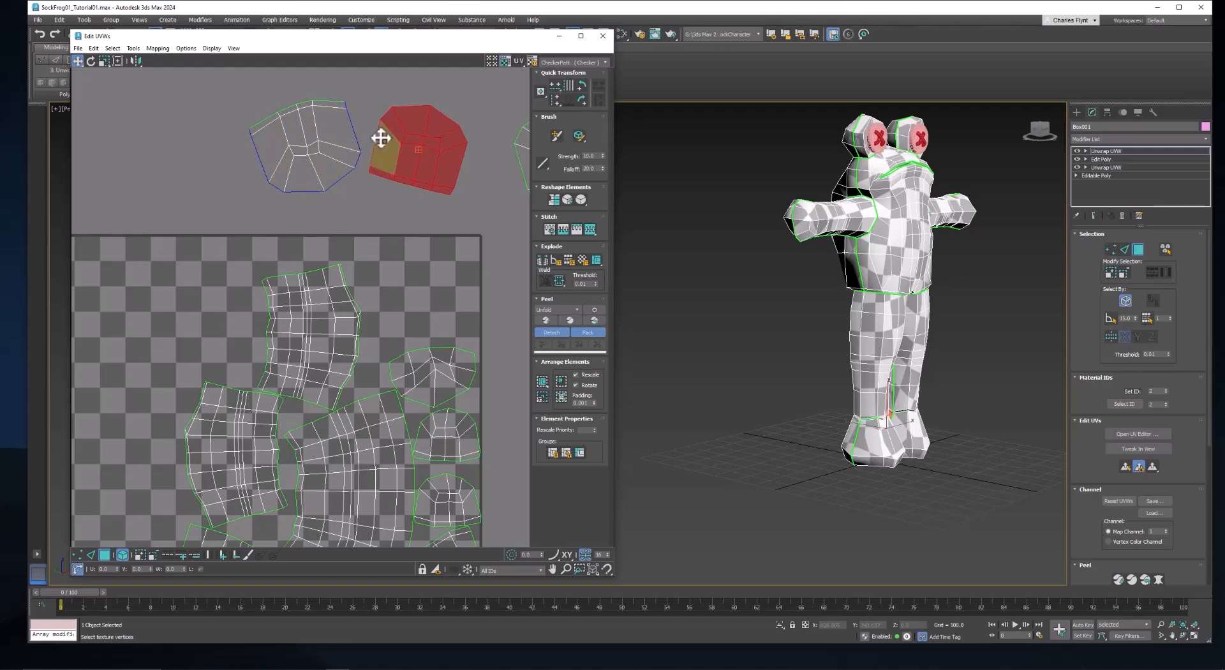
click(372, 114)
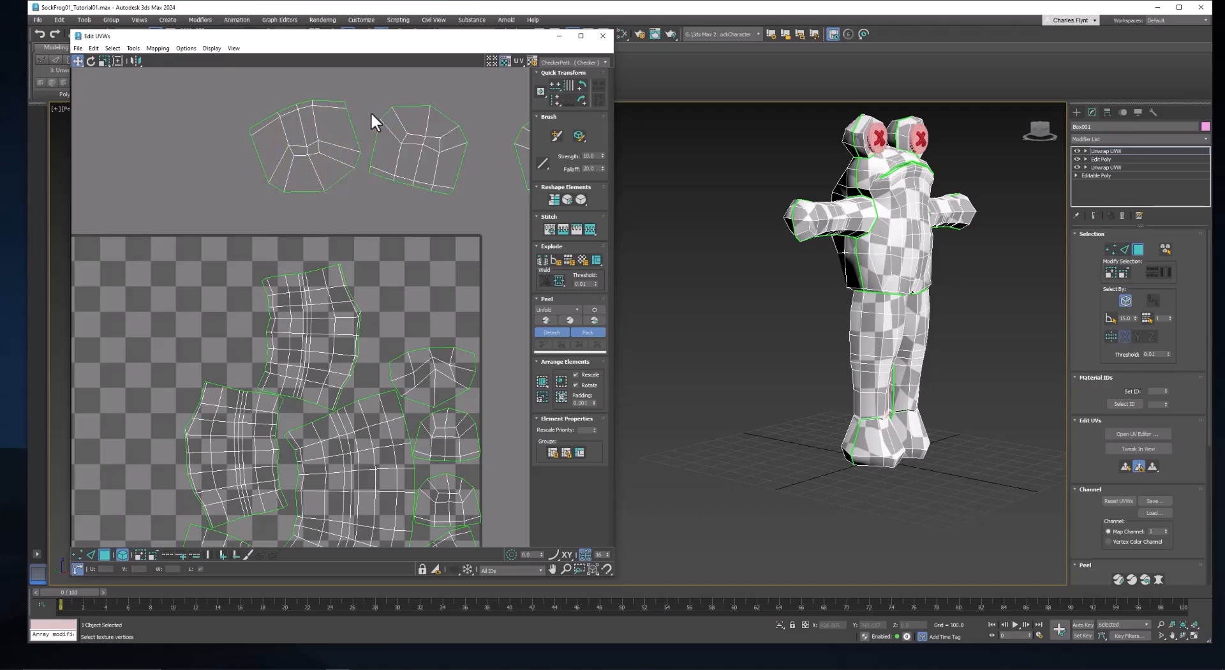
click(395, 143)
Step: Move the two shells of the frog's right eye out beside the tile's right edge, one below the other
scroll(424, 142, down, 3)
middle_drag(434, 170, 451, 142)
click(449, 254)
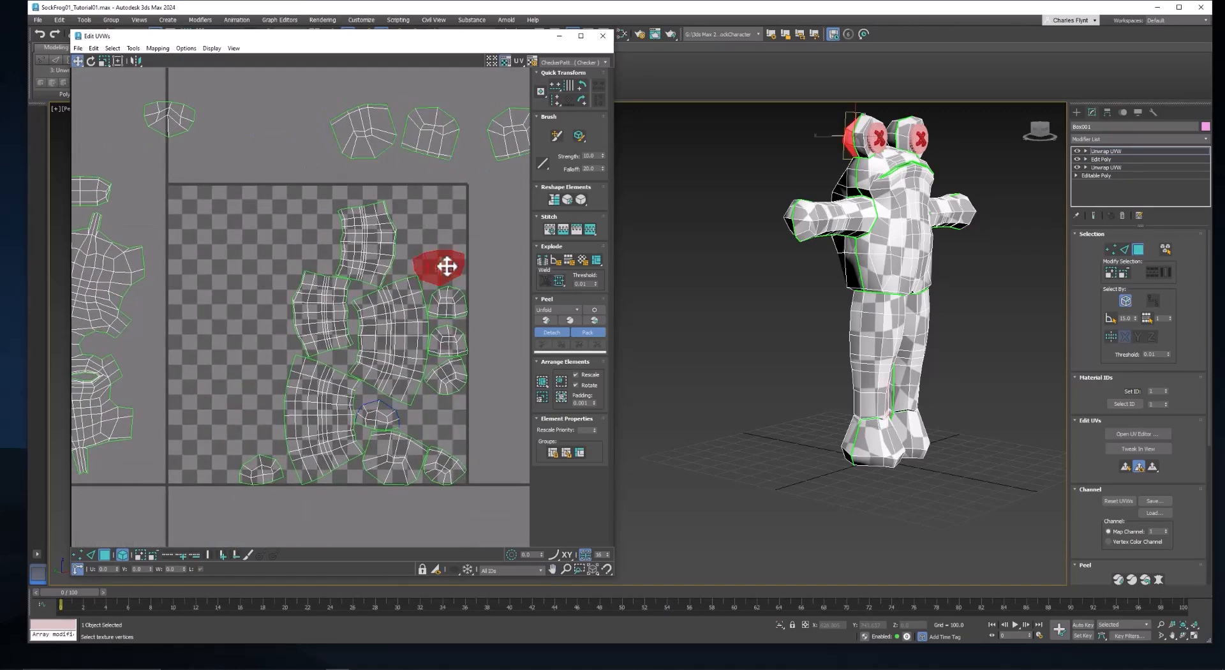
drag(446, 266, 517, 221)
click(379, 409)
drag(377, 410, 512, 258)
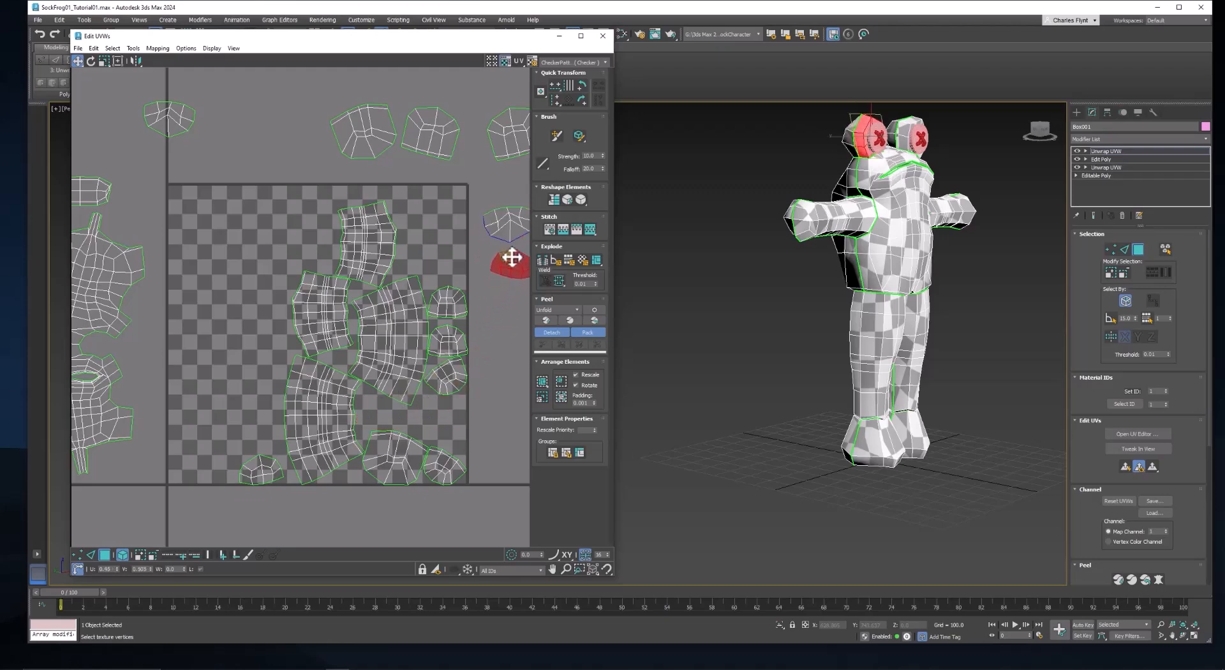
Step: Move the frog's right hand's two shells out beside the tile's right edge, below the eye shells, and place them close together
click(441, 460)
middle_drag(430, 447, 379, 403)
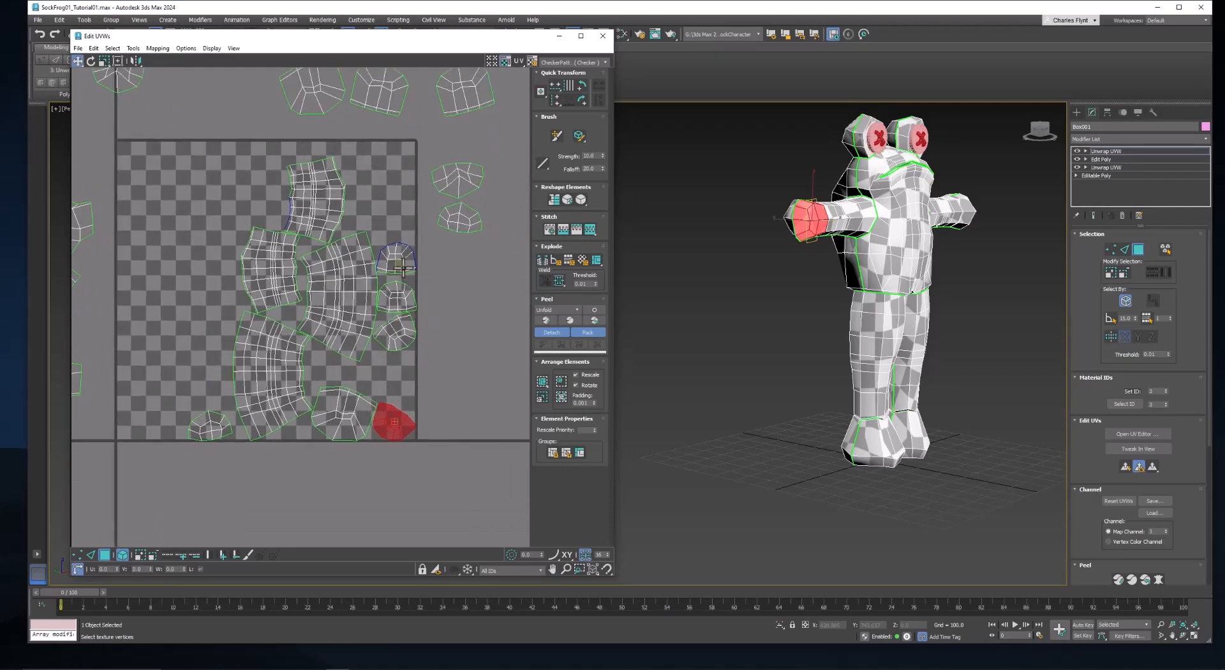
ctrl+click(403, 268)
drag(402, 259, 487, 287)
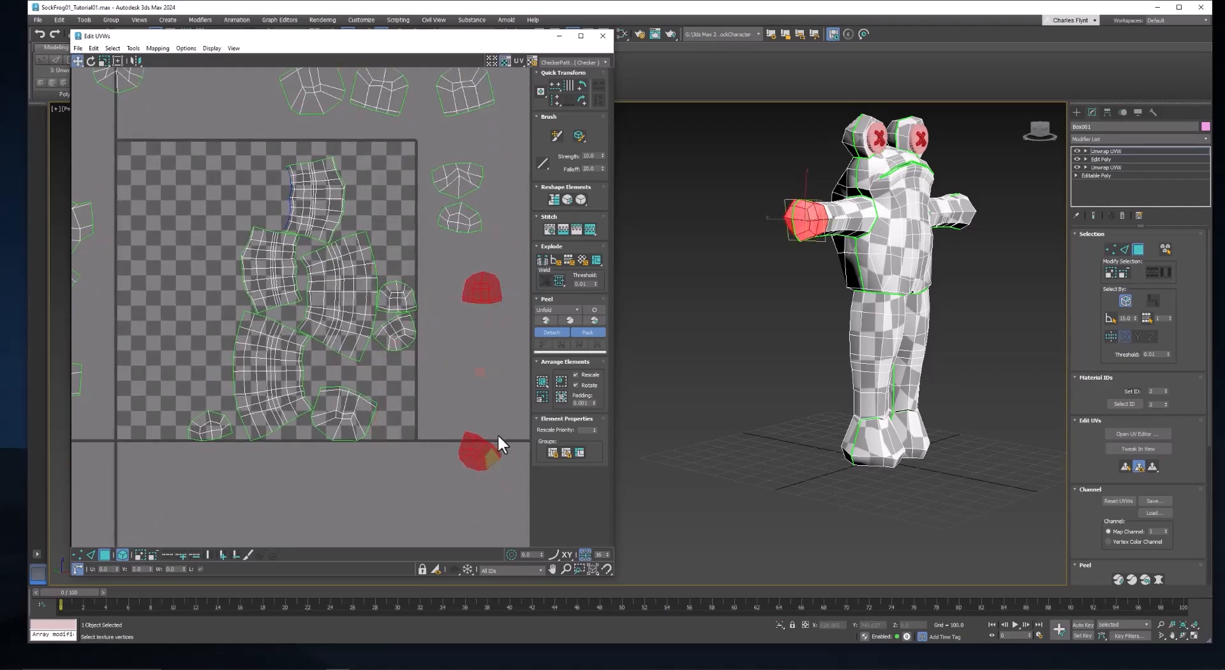
drag(492, 441, 476, 329)
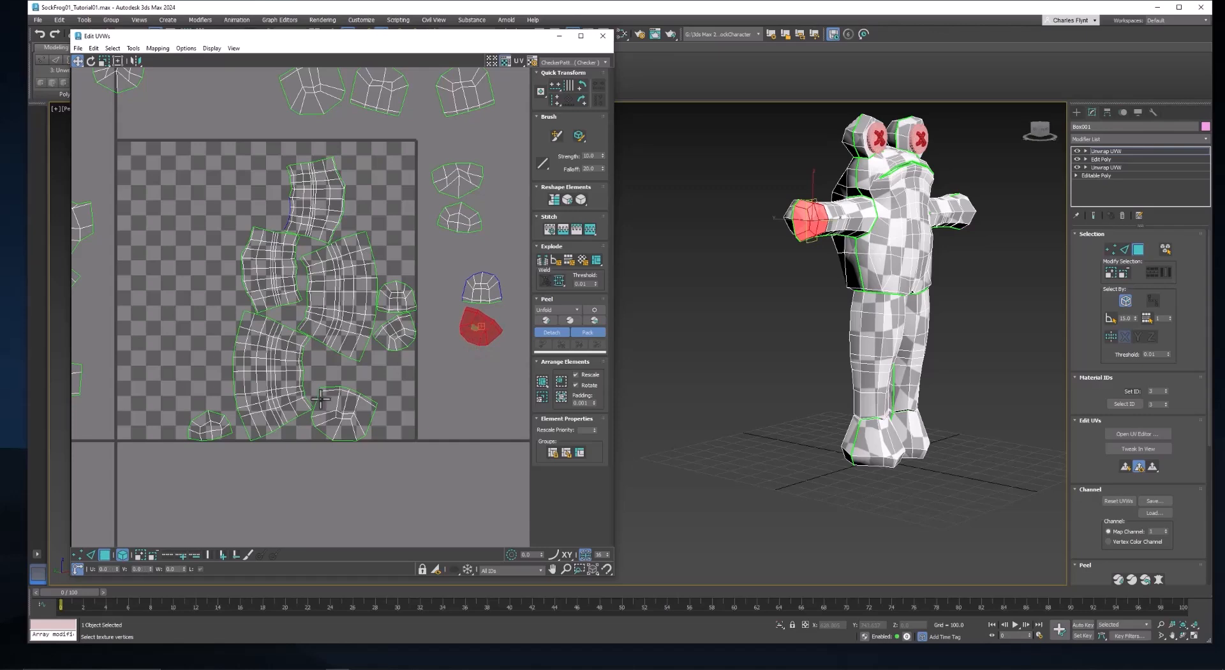
Step: Move the remaining eye shell from the tile's lower left above the tile, beside the other shell of the frog's left eye
click(214, 423)
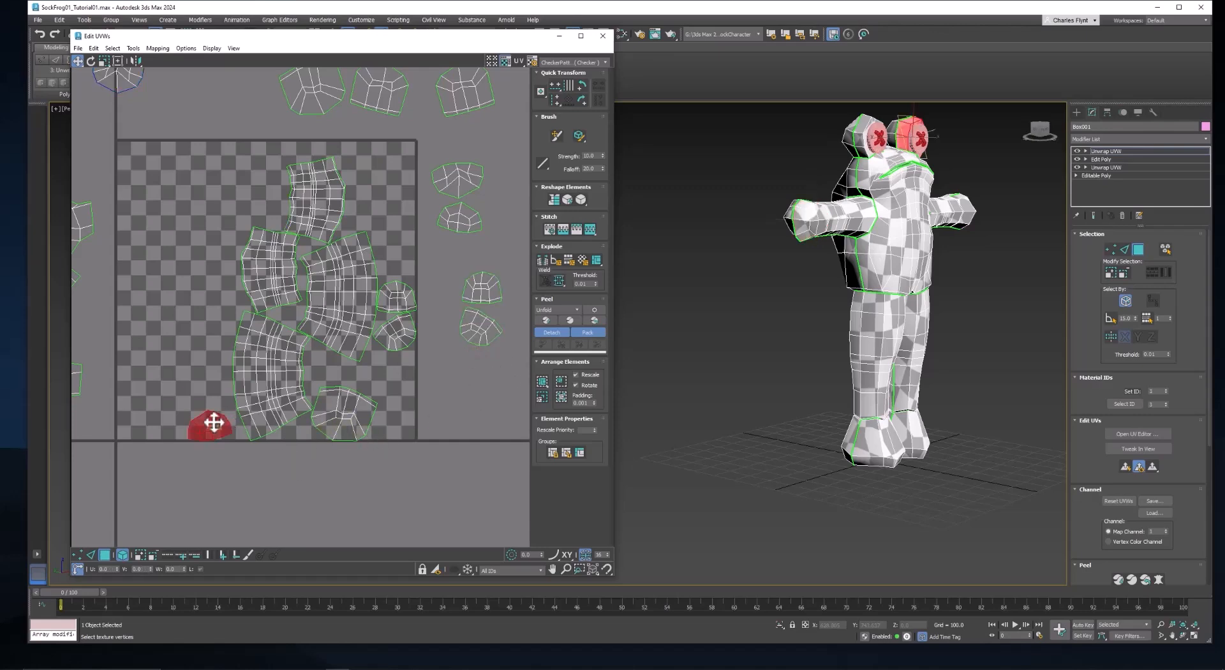
middle_drag(218, 419, 266, 495)
drag(267, 495, 234, 150)
Step: Move the frog's left hand's two shells together out of the tile, below the right hand's shells
click(445, 372)
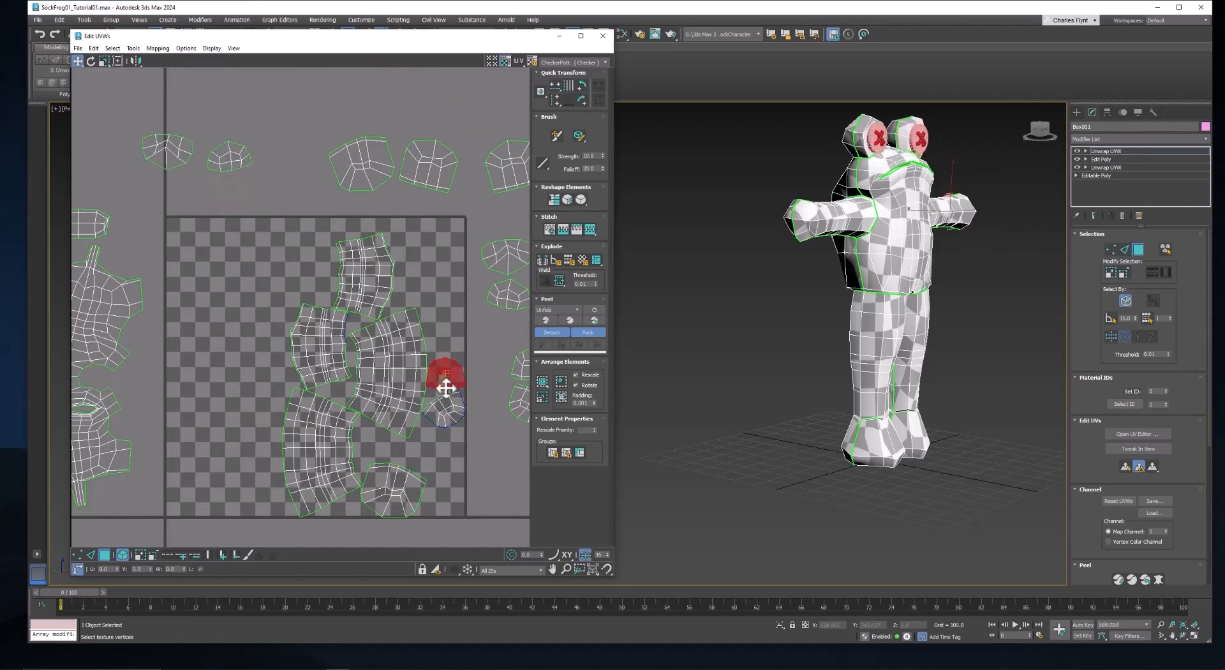
ctrl+click(447, 396)
drag(449, 374, 510, 461)
middle_drag(510, 461, 383, 399)
Step: Move the last foot shell out of the tile to sit beside the matching shell of the frog's right foot
click(308, 459)
drag(308, 459, 497, 137)
middle_drag(505, 206, 506, 256)
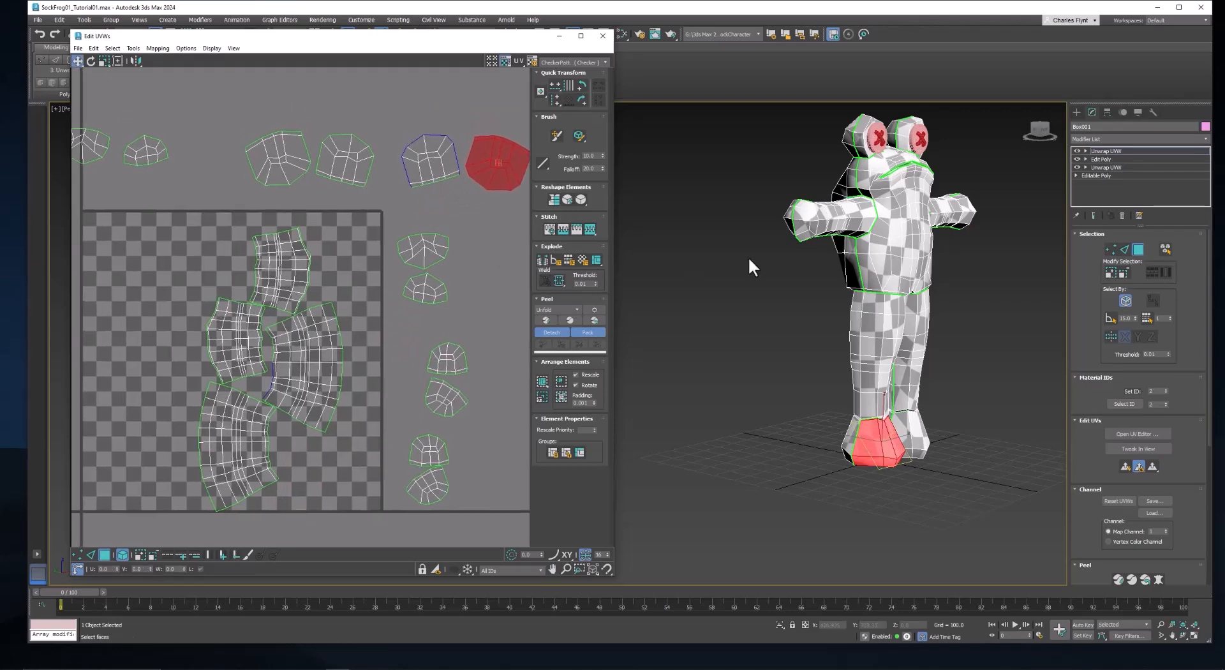
Step: Switch the displayed texture from the plain checker to the Texture Checker image
click(588, 62)
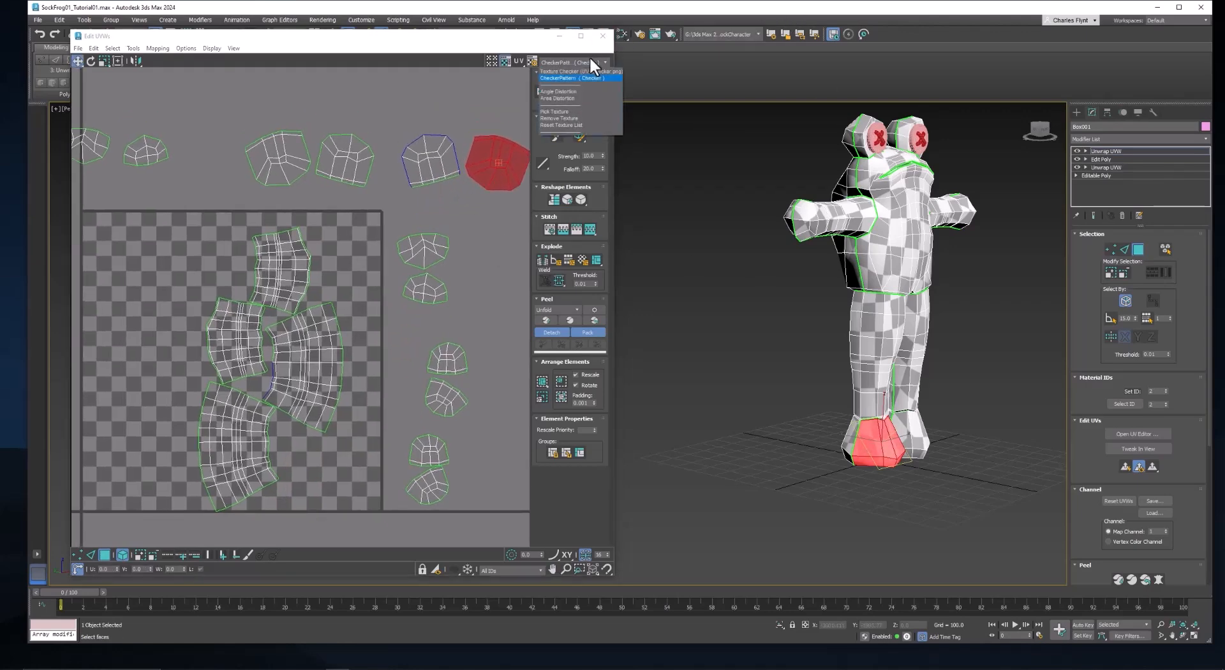
click(587, 71)
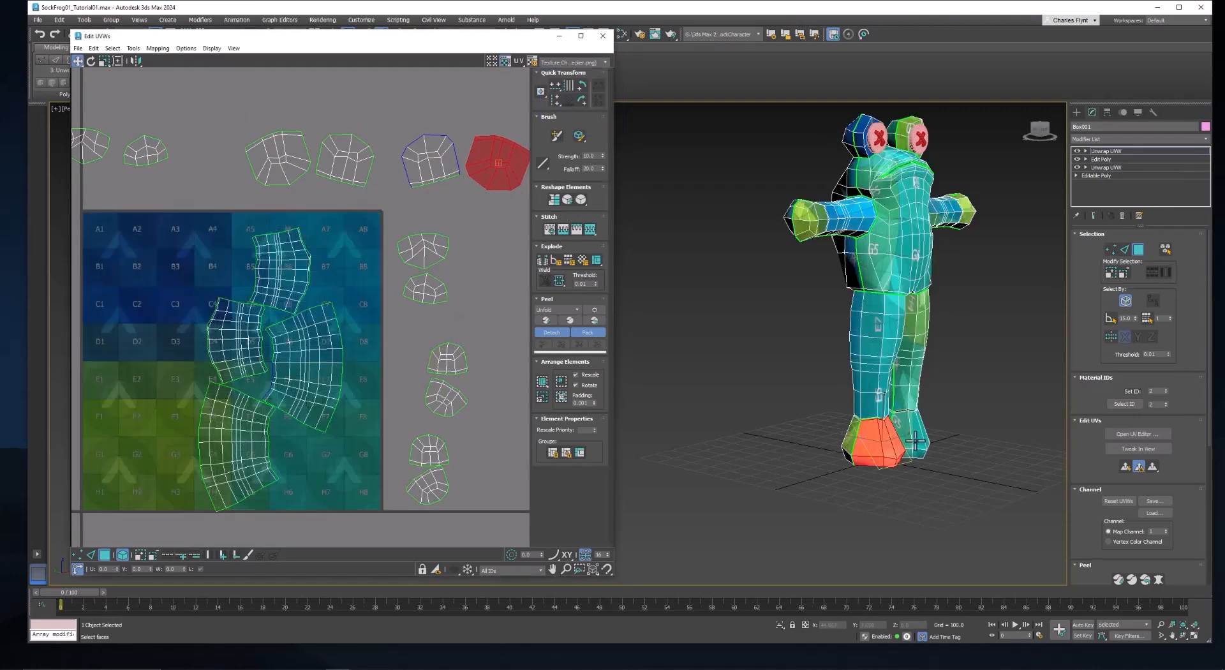
alt+middle_drag(915, 440, 777, 442)
scroll(321, 382, up, 2)
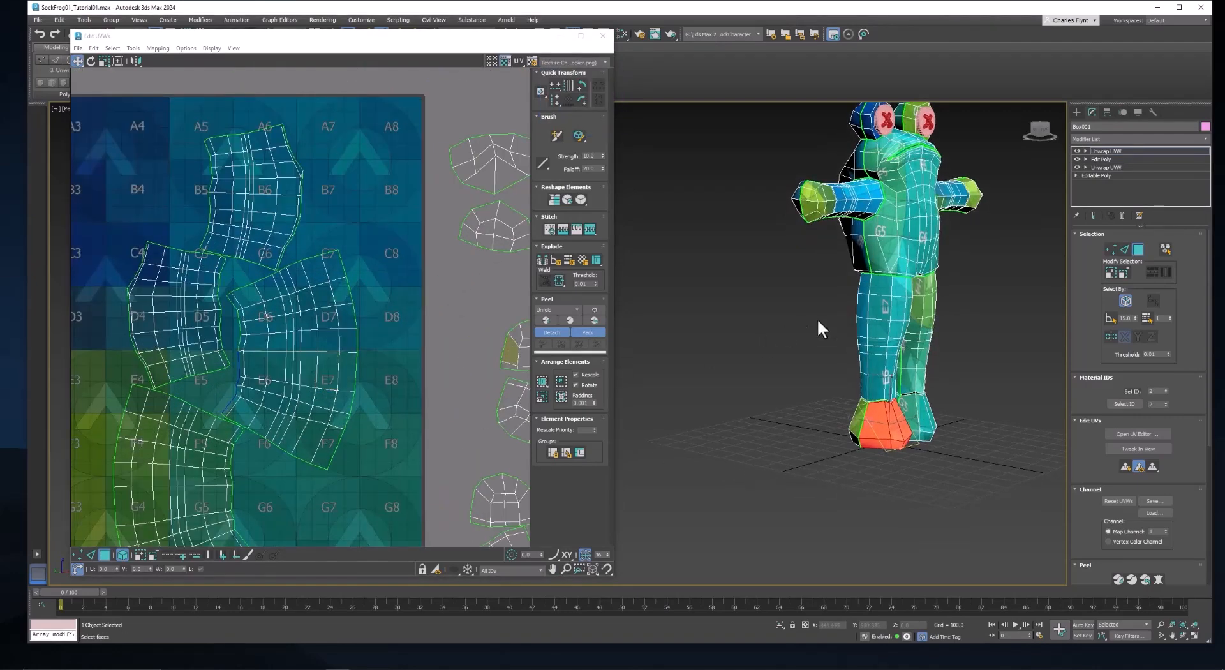
middle_drag(818, 332, 824, 331)
Step: Rotate the frog's right leg shell so its wide end faces up and shift it toward the tile's right edge
click(309, 364)
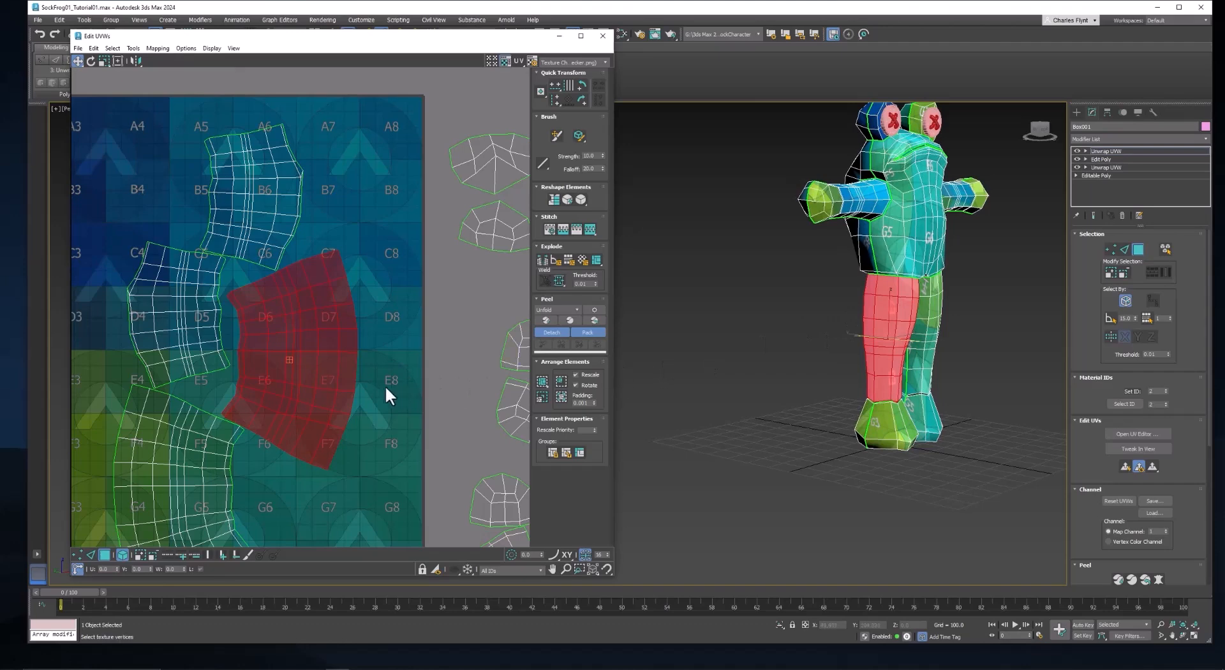
click(91, 58)
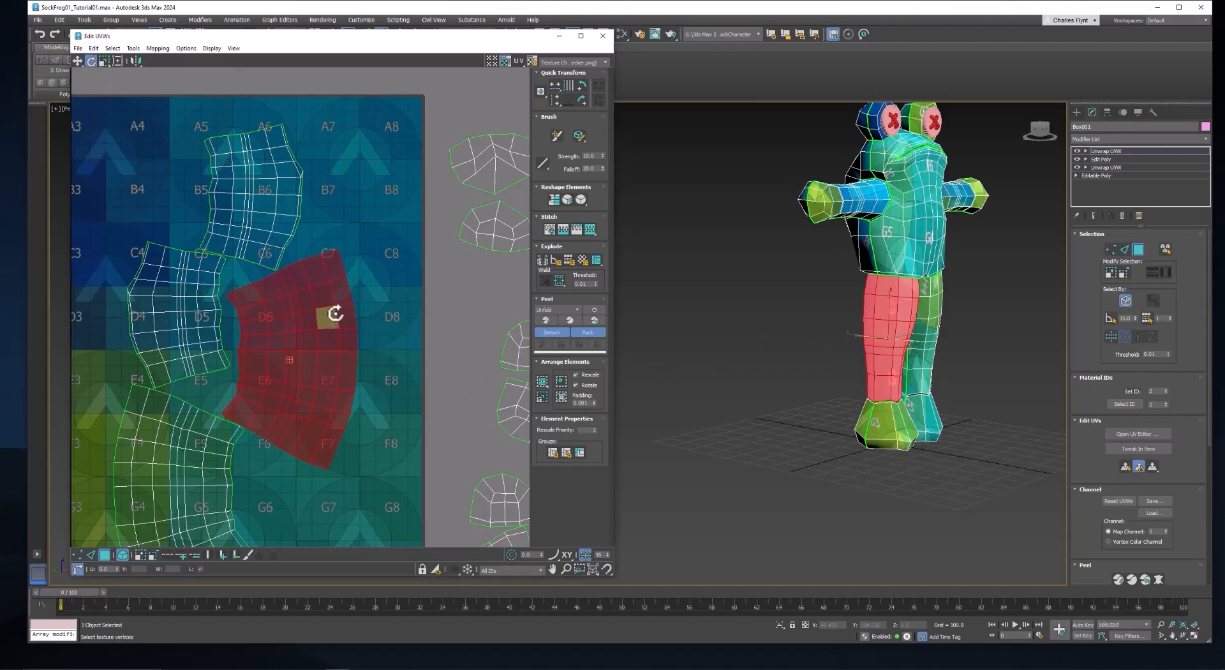
drag(333, 317, 203, 276)
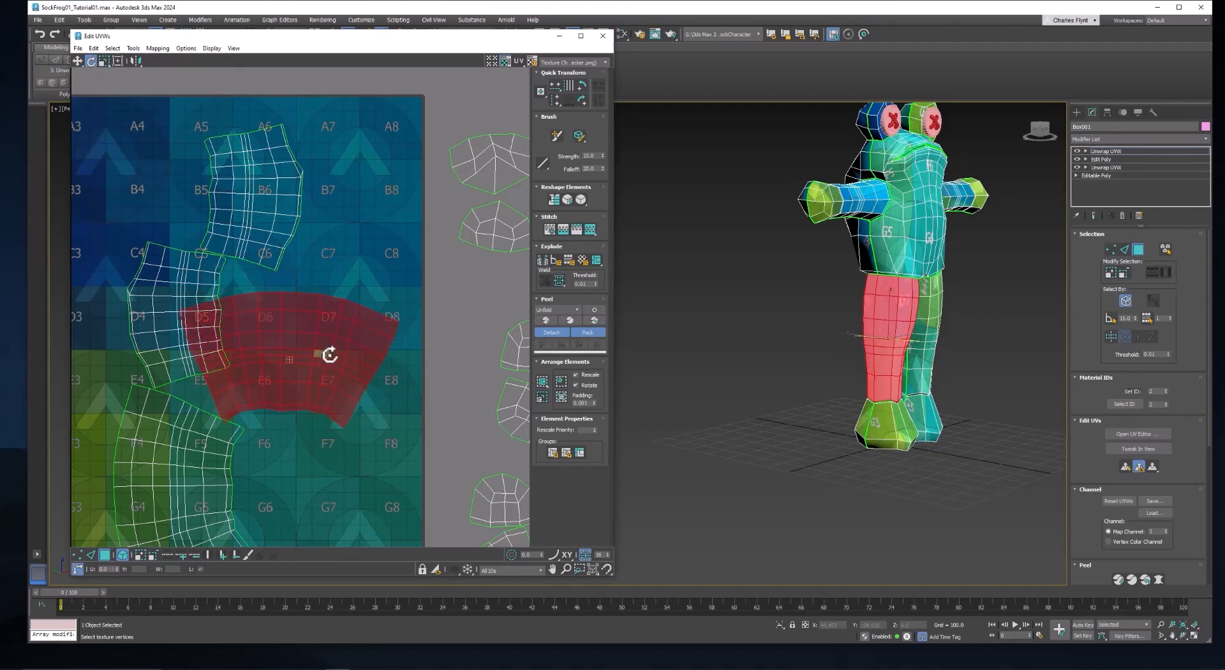
scroll(925, 316, up, 5)
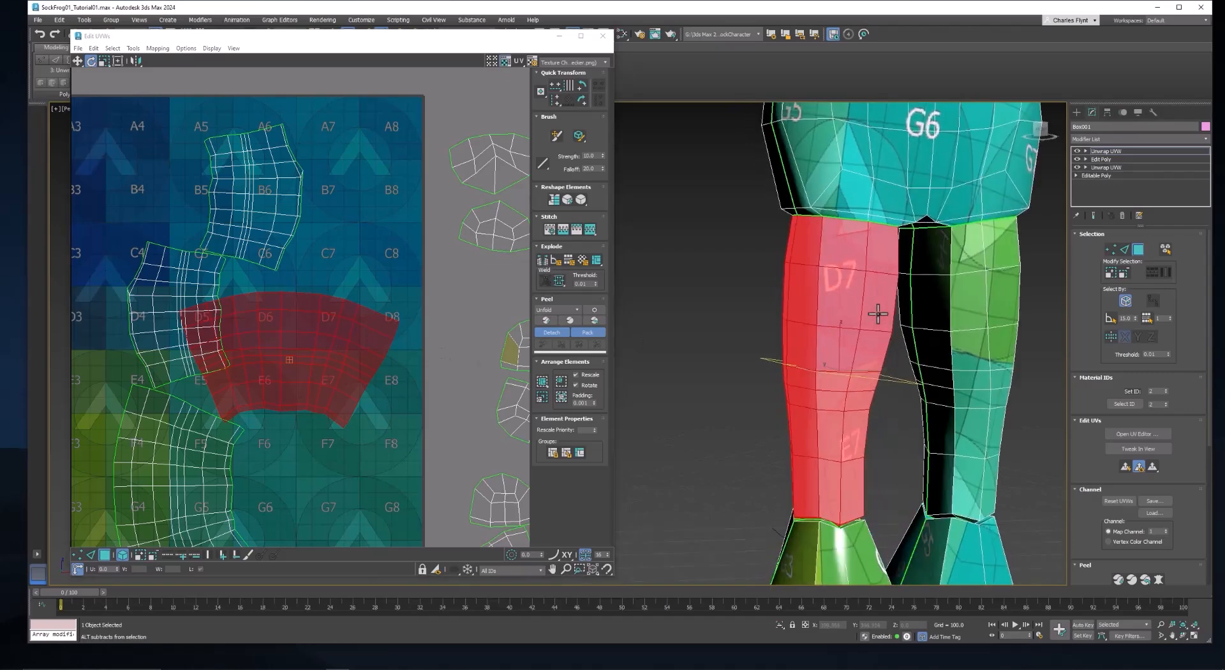
middle_drag(331, 351, 342, 348)
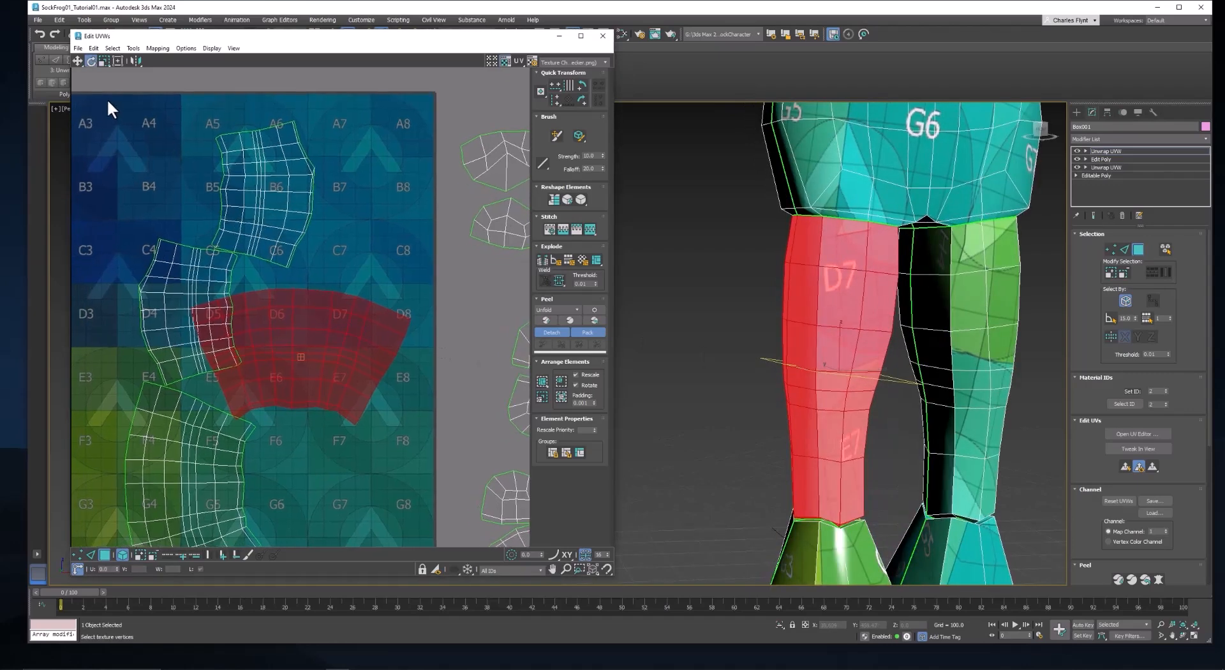
click(79, 59)
drag(328, 312, 361, 298)
middle_drag(336, 331, 308, 191)
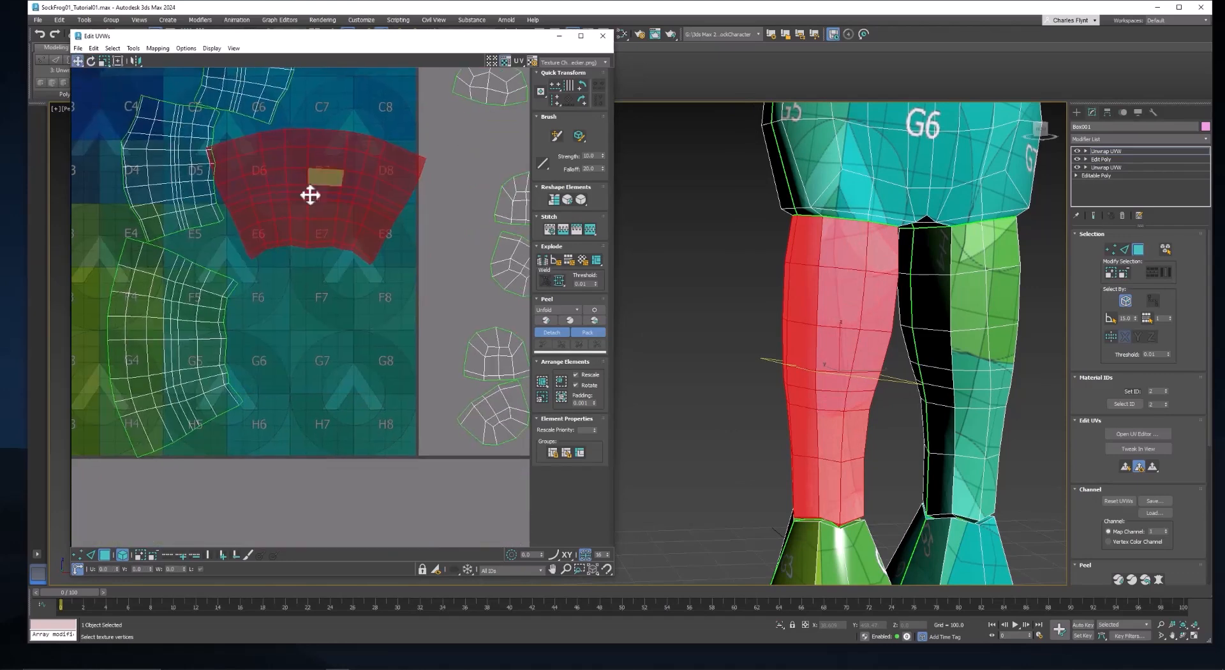
Step: Rotate the frog's left leg shell so its wide end faces up and move it beneath the right leg shell
click(181, 313)
click(92, 60)
drag(186, 284, 282, 361)
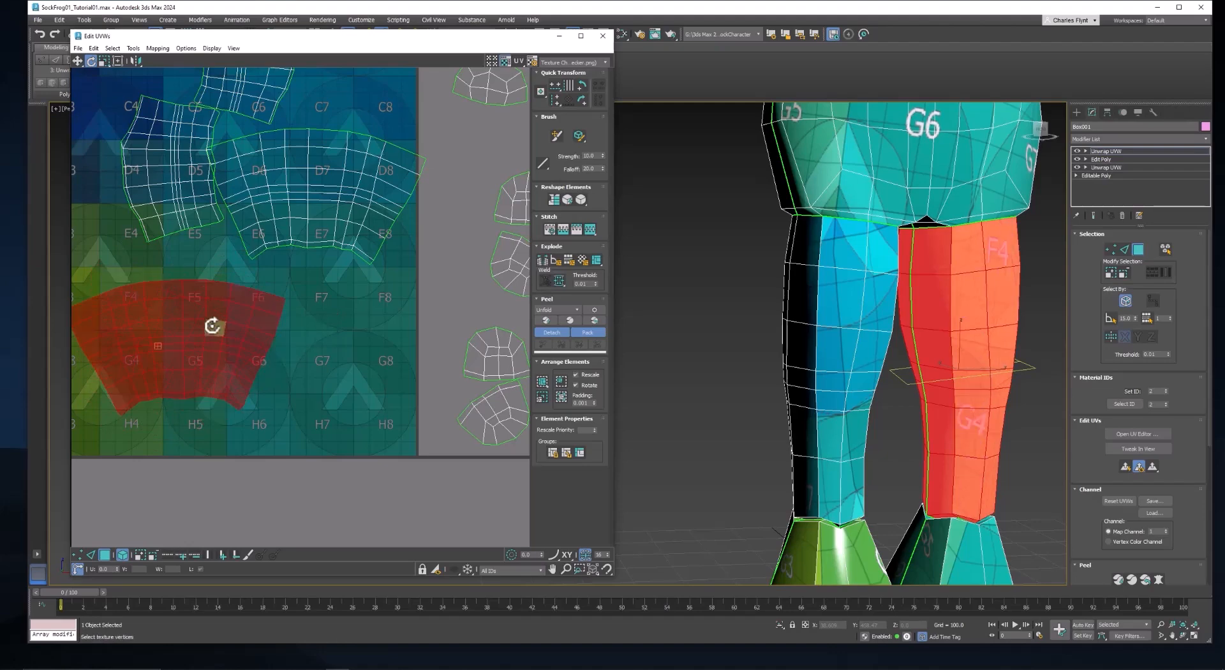
click(77, 61)
drag(208, 315, 333, 310)
middle_drag(356, 287, 401, 487)
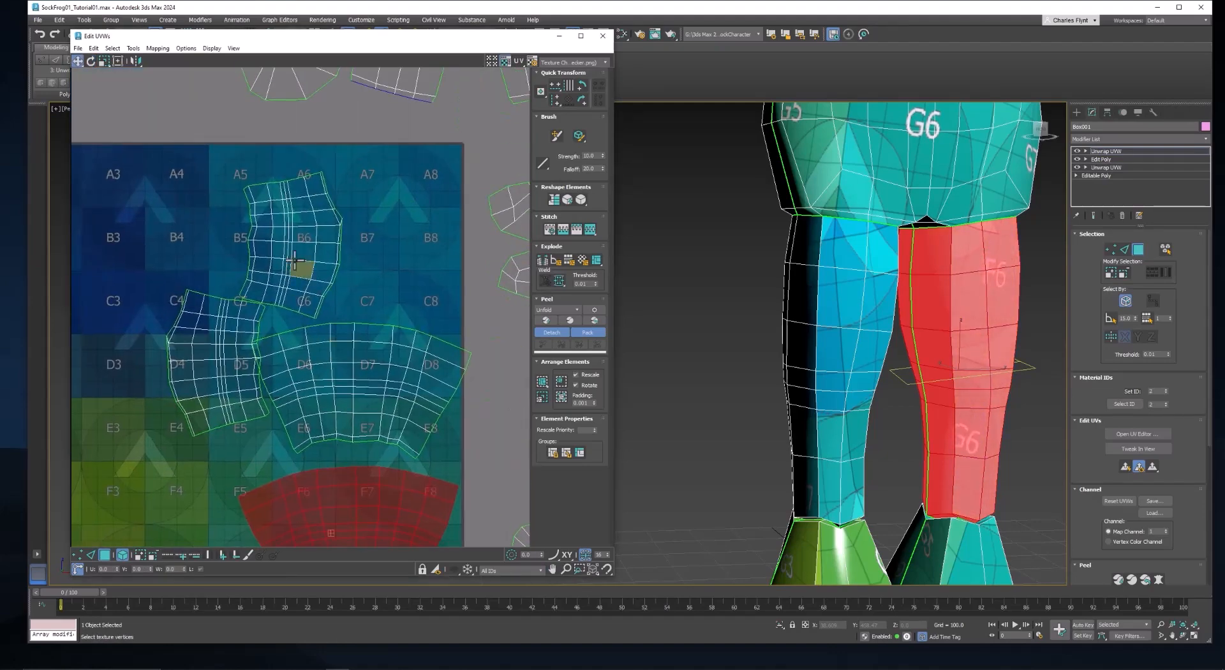
Step: Identify the arm shells on the model and place both side by side in the tile's upper right corner
click(300, 266)
middle_drag(300, 267, 313, 403)
middle_drag(898, 232, 1006, 513)
alt+middle_drag(893, 370, 823, 408)
middle_drag(337, 390, 350, 349)
drag(349, 348, 444, 327)
drag(233, 436, 296, 295)
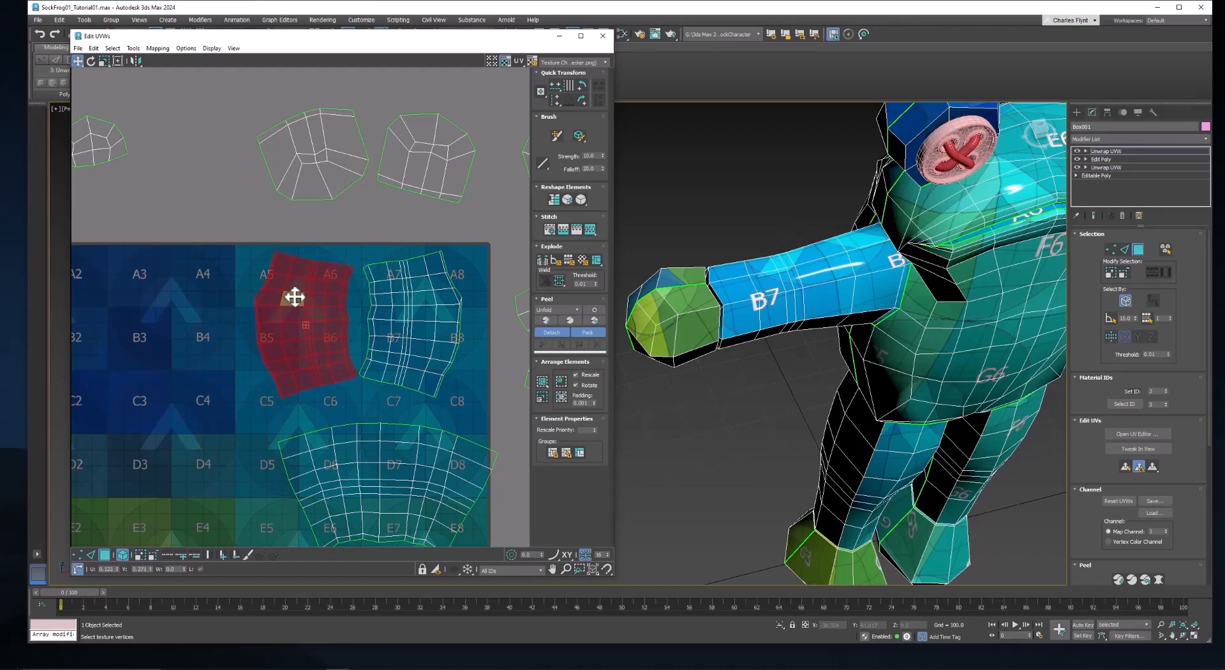
Step: Reposition the two leg shells beneath the arm shells, keeping both within the tile's right edge
scroll(453, 384, down, 2)
middle_drag(452, 392, 372, 212)
drag(333, 375, 333, 399)
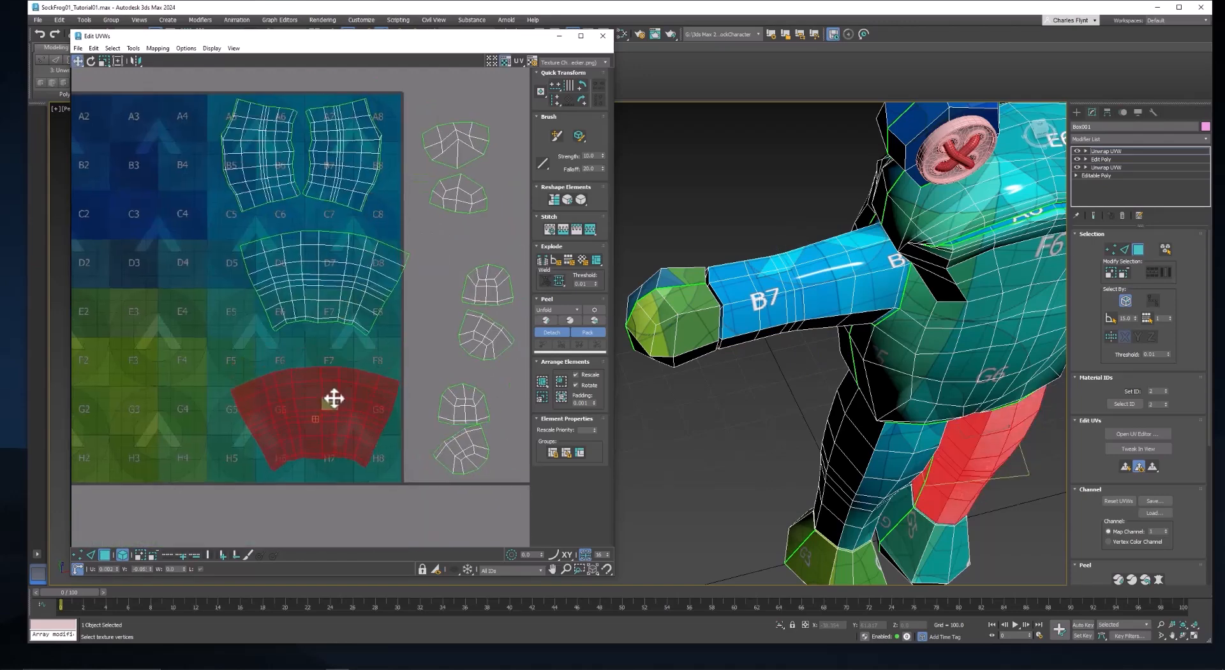
click(340, 280)
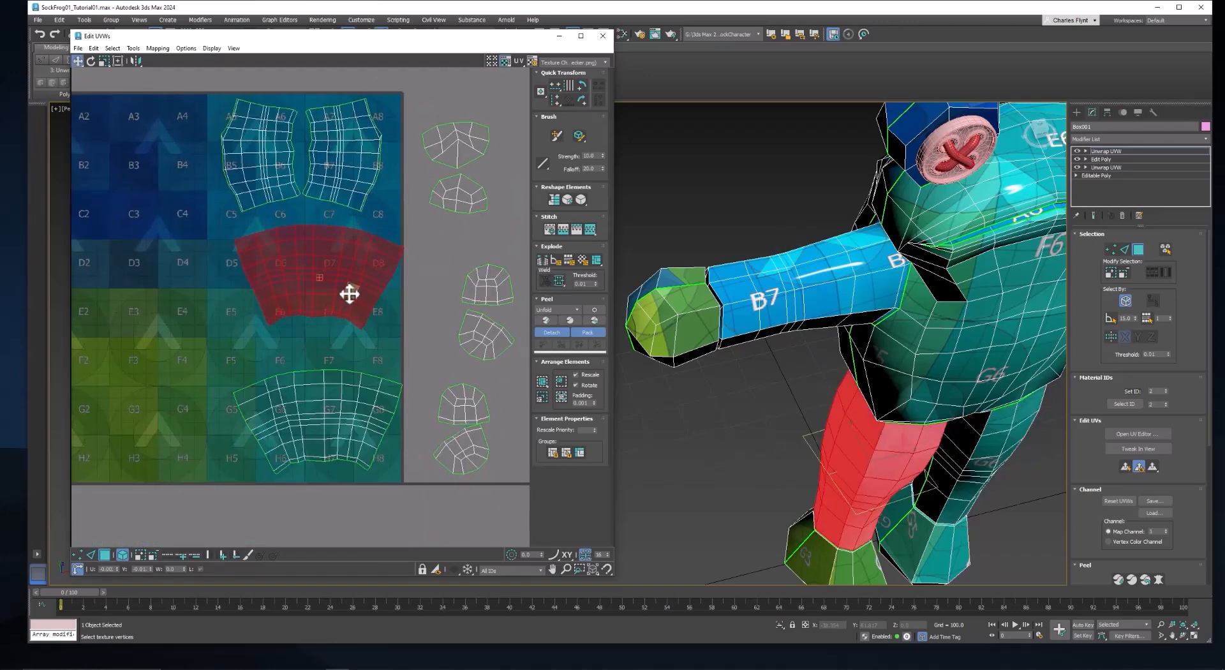
drag(350, 294, 348, 287)
drag(334, 410, 334, 376)
middle_drag(366, 416, 407, 441)
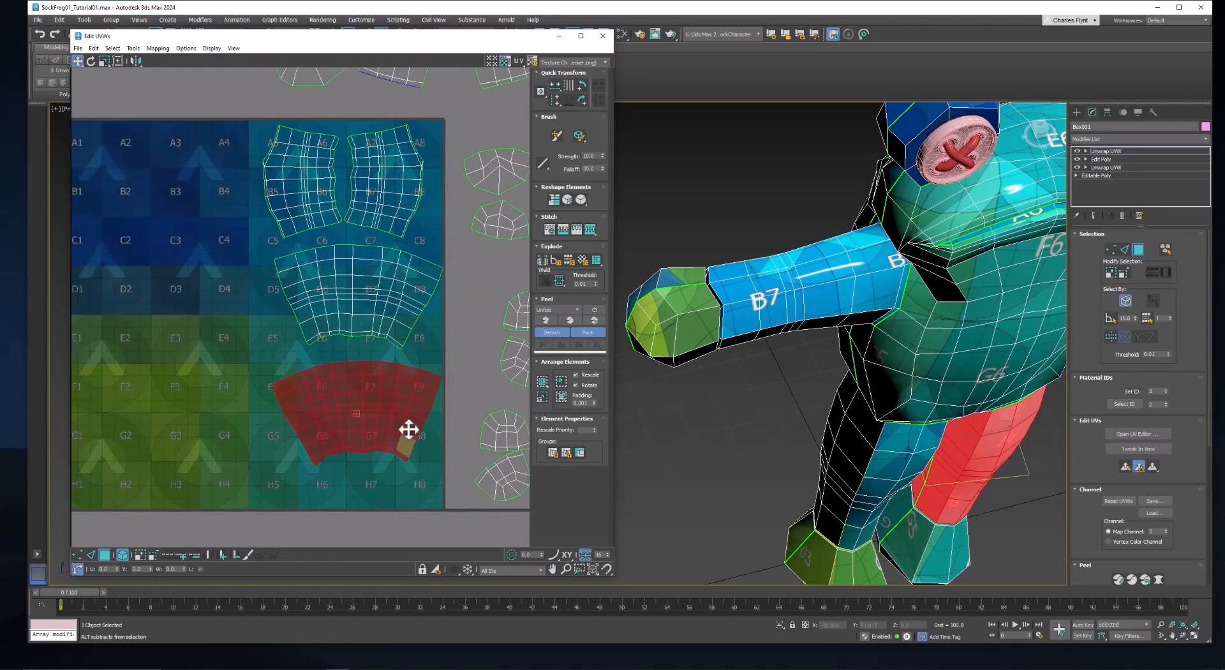
middle_drag(445, 340, 443, 391)
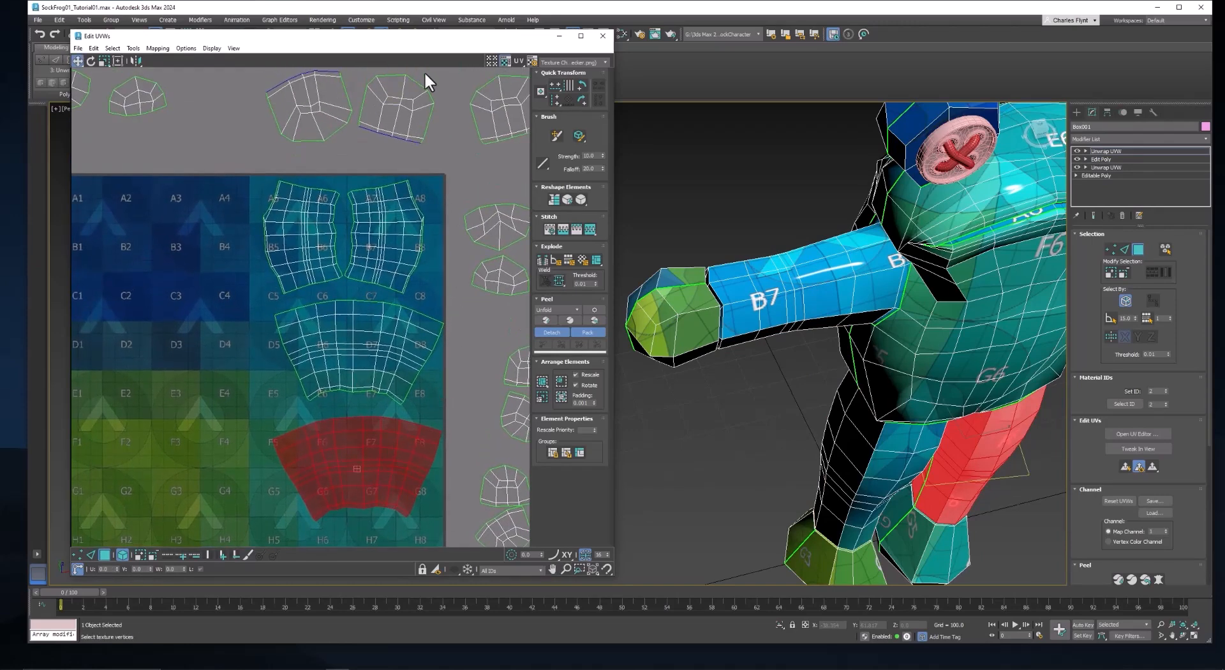
Step: Move the frog's left foot's two shells together into the tile's lower right corner, under the left leg shell
click(406, 97)
ctrl+click(333, 100)
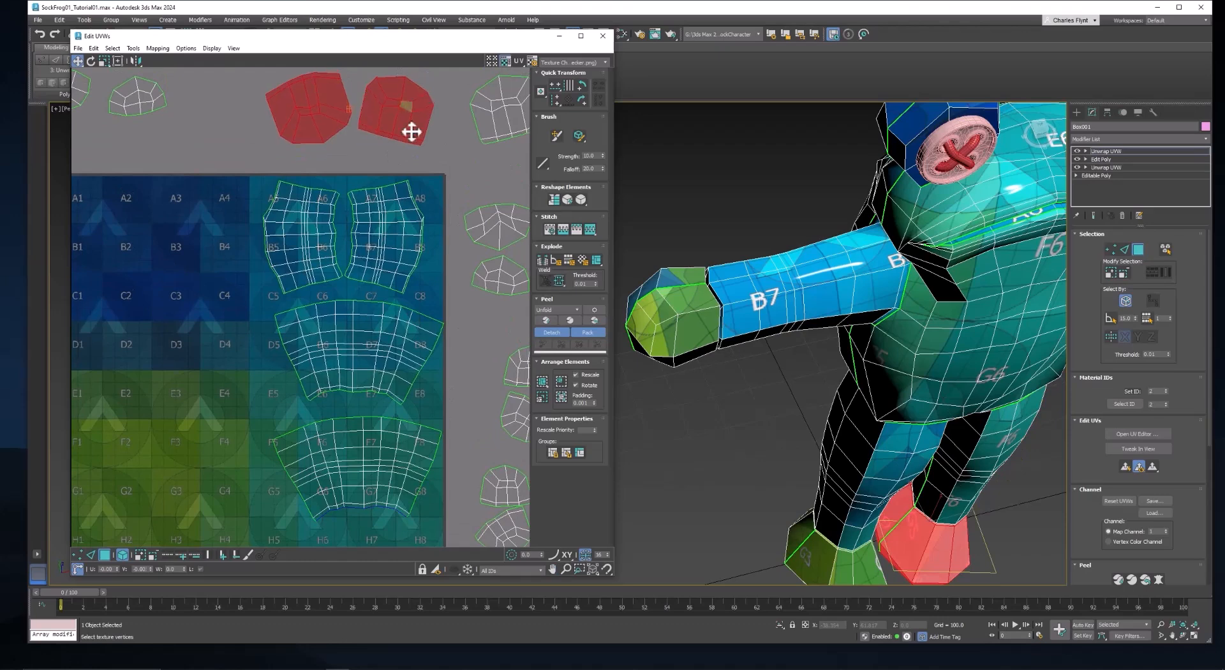
drag(410, 126, 408, 501)
middle_drag(408, 500, 402, 402)
drag(402, 402, 407, 422)
Step: Rotate each of the frog's left foot shells so its ankle edge faces up toward the leg shell
click(414, 477)
click(402, 410)
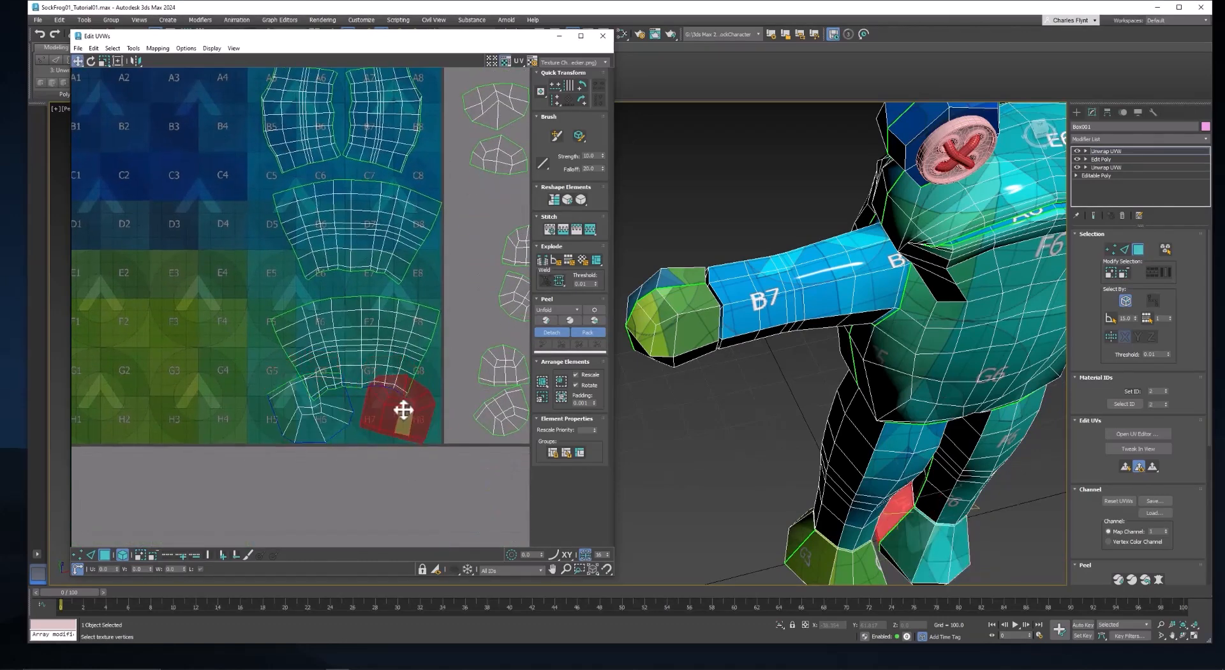
click(91, 62)
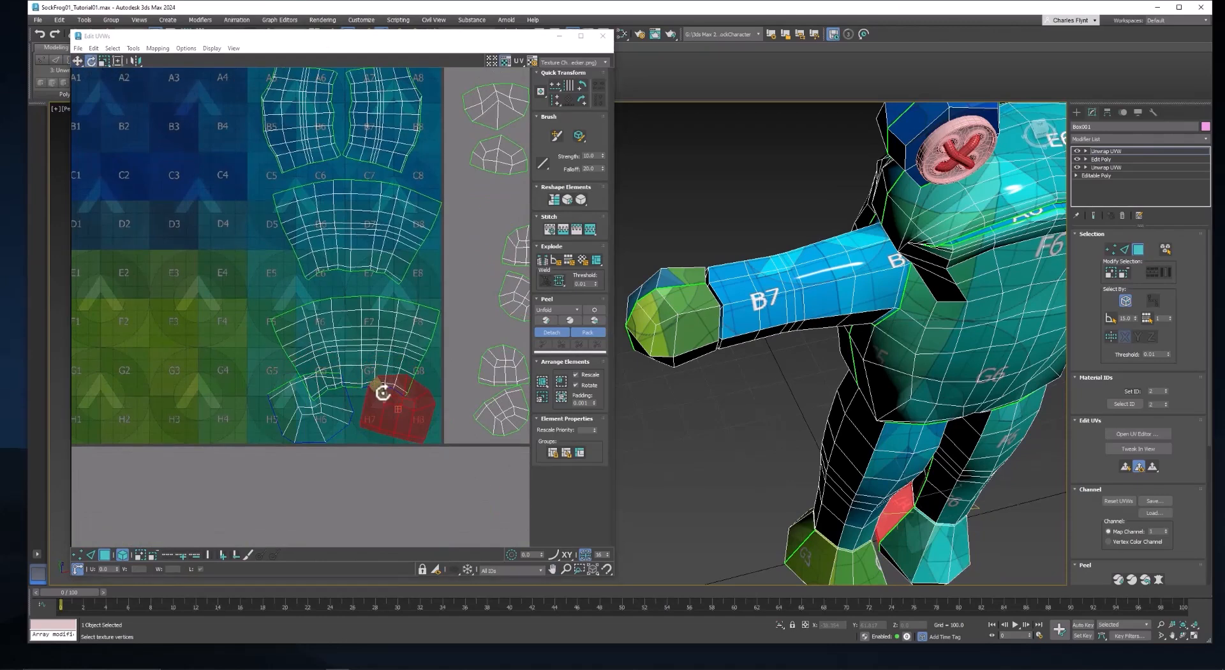
drag(382, 392, 297, 398)
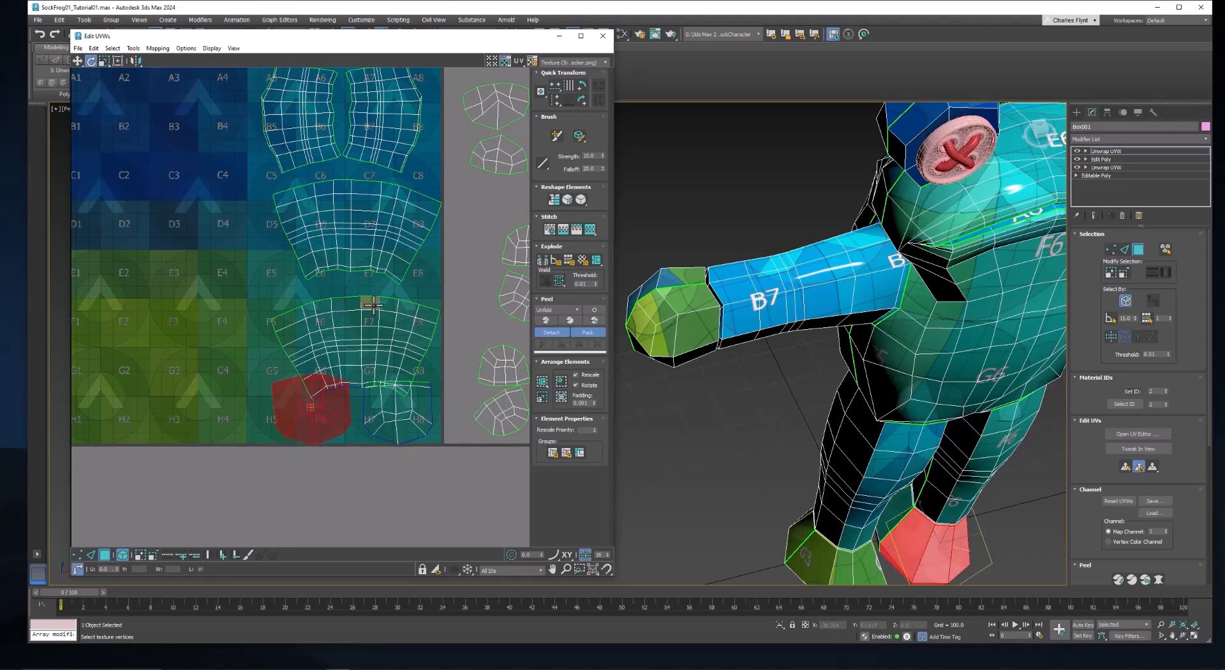
Step: Move the frog's right leg shell out of the tile to the empty space well above it
click(372, 304)
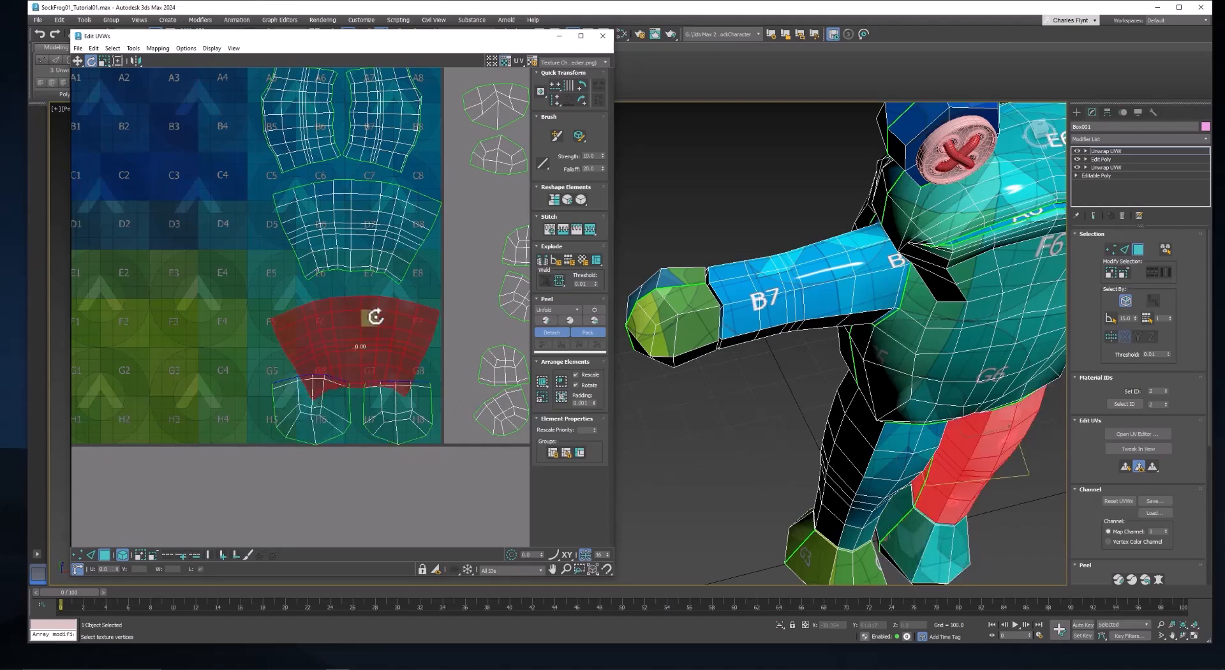
click(357, 205)
scroll(455, 257, down, 3)
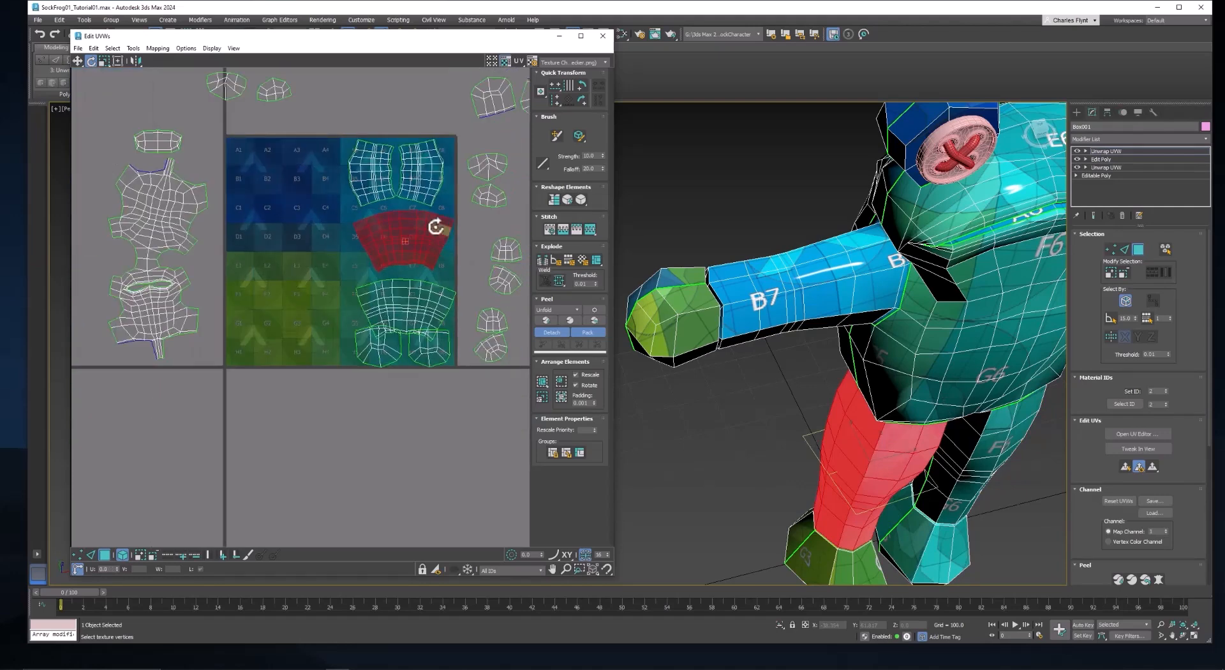
key(w)
drag(410, 233, 360, 90)
middle_drag(408, 157, 407, 316)
drag(383, 239, 391, 167)
Step: Place the right foot's two shells side by side beneath the right leg shell above the tile, rotated with their ankle edges facing up
drag(492, 259, 356, 256)
click(91, 60)
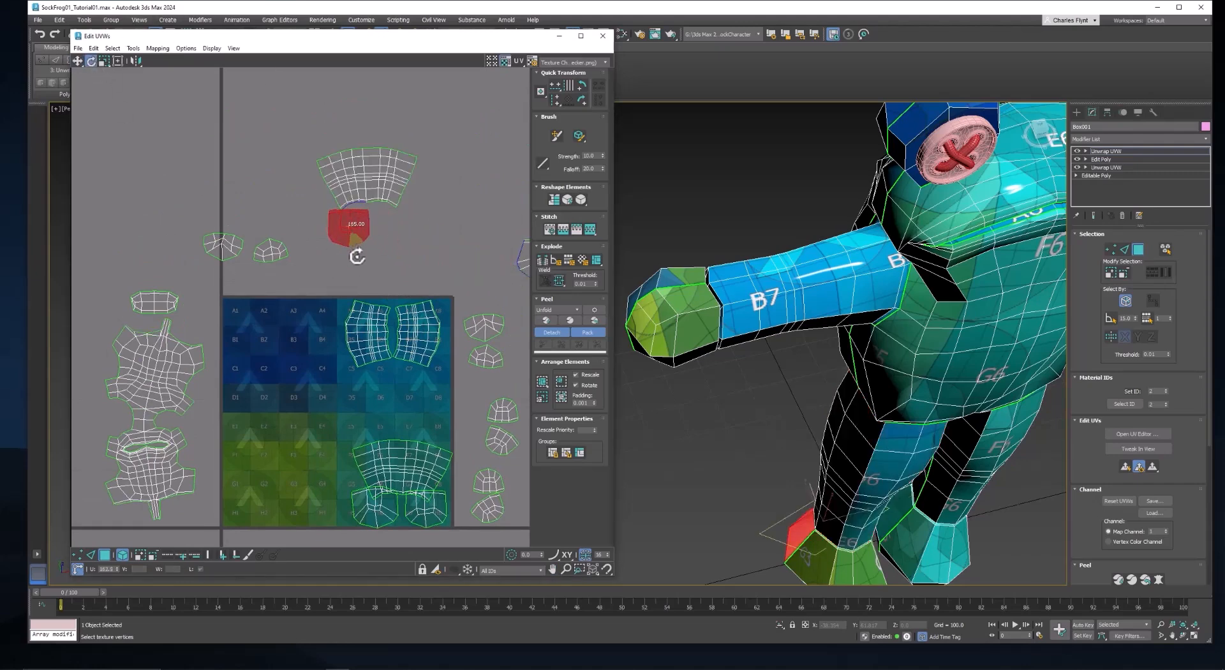
middle_drag(520, 239, 434, 227)
drag(435, 228, 437, 161)
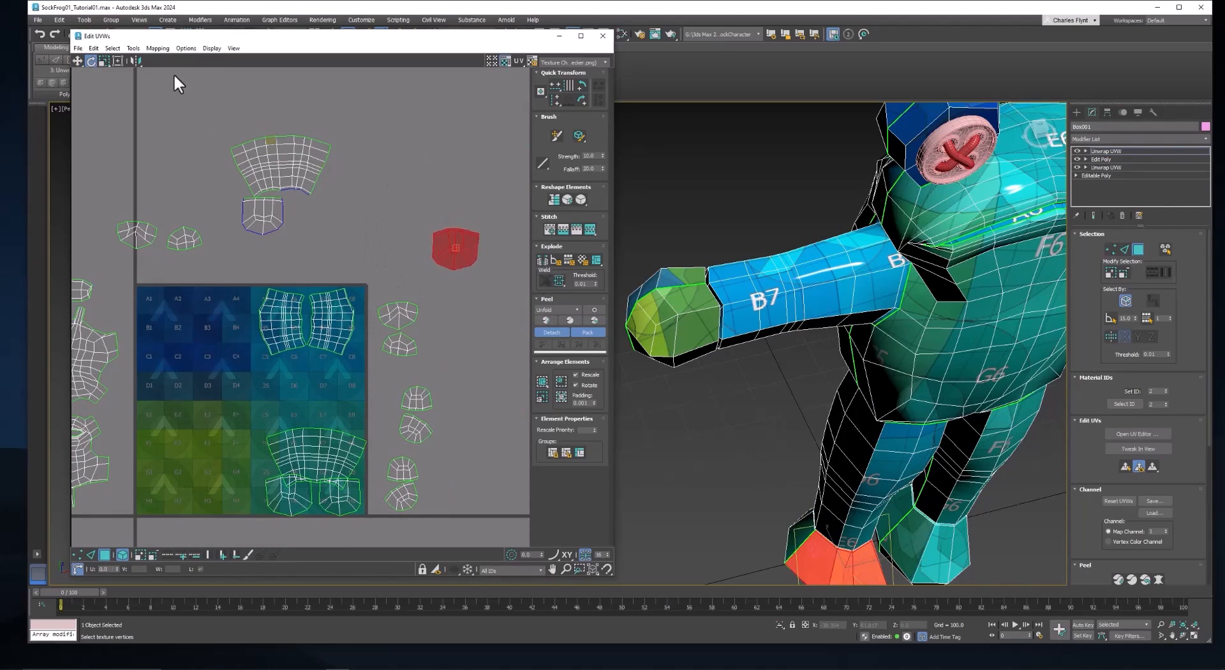
click(77, 61)
drag(471, 250, 325, 217)
middle_drag(330, 217, 470, 259)
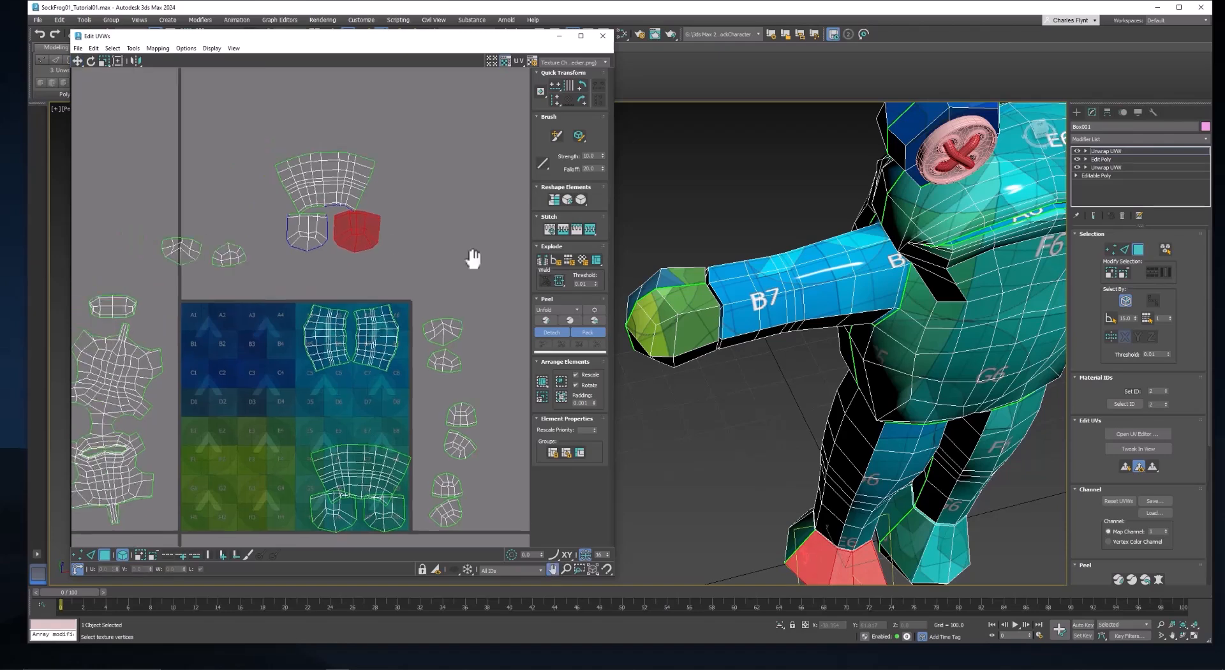
Step: Shift the frog's left arm shell away from the right arm shell to open a gap between them in the tile
click(421, 346)
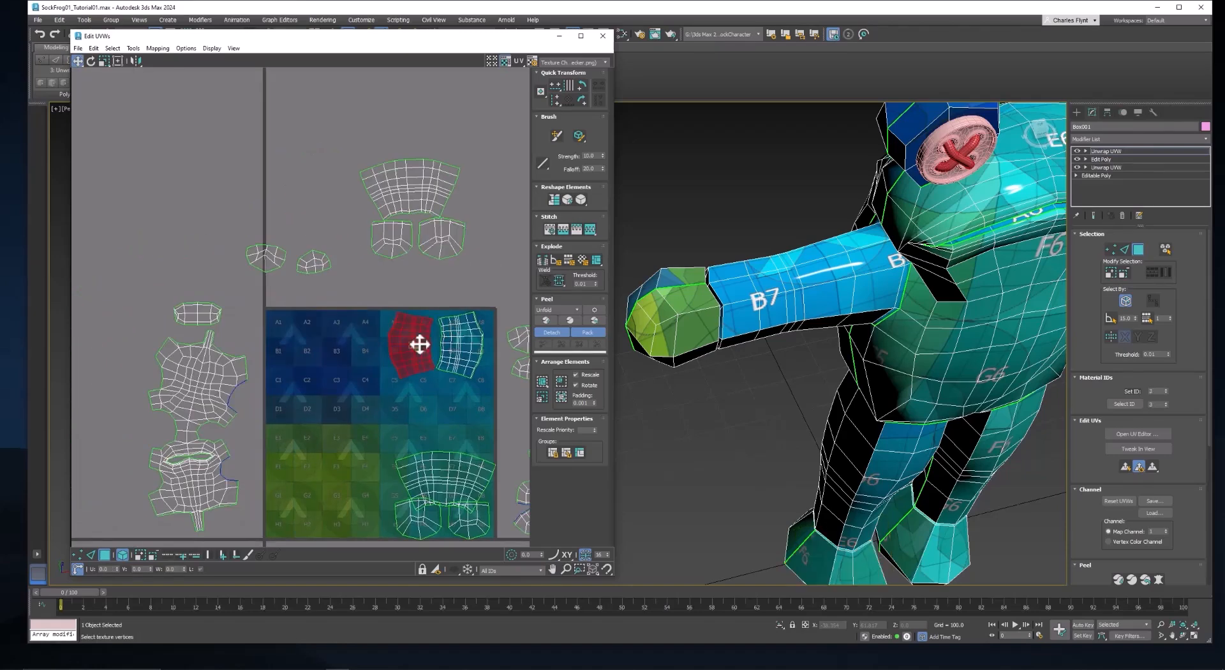
drag(421, 346, 385, 341)
middle_drag(430, 427, 337, 412)
Step: Rotate the left hand's two shells and stack them between the arm shells, with their wrist edges facing the left arm shell
click(433, 470)
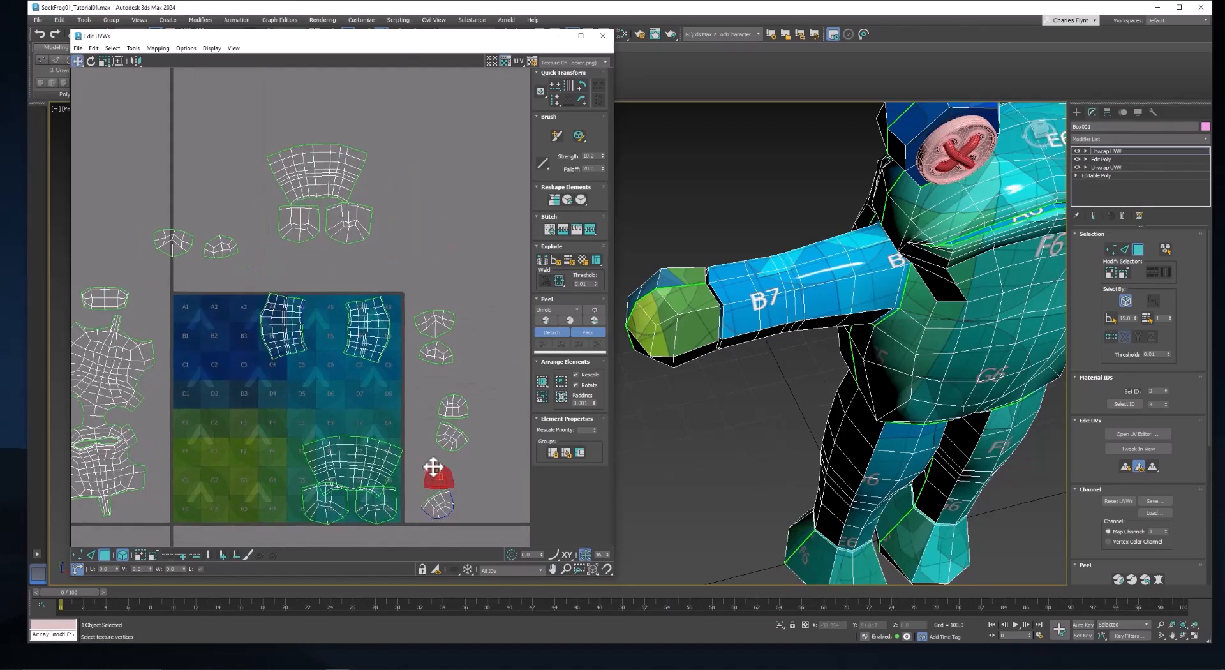
click(92, 59)
drag(439, 475, 410, 510)
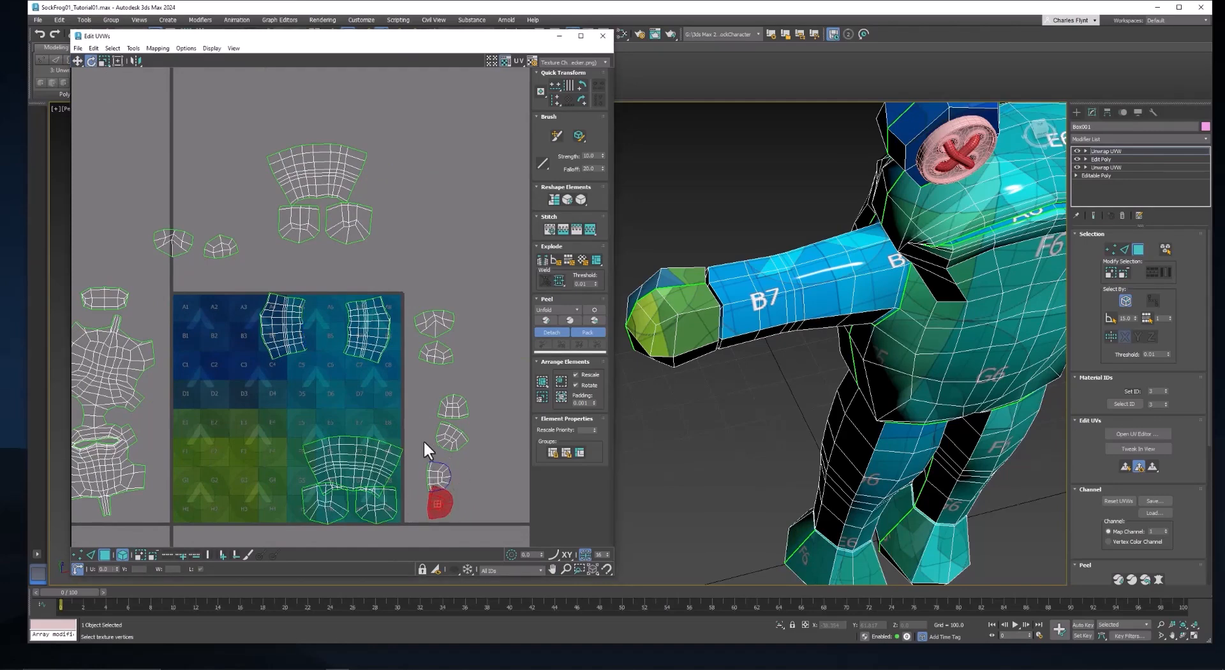
key(w)
drag(443, 475, 328, 279)
scroll(326, 322, up, 5)
click(343, 245)
drag(332, 365, 327, 373)
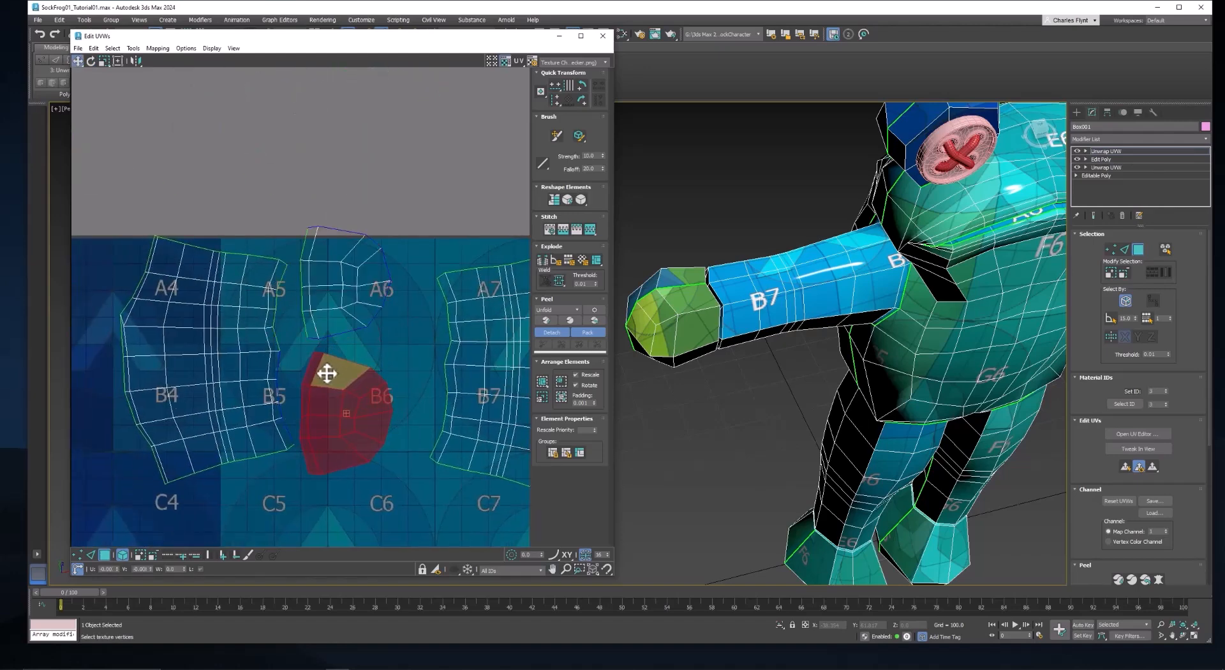
scroll(332, 376, down, 6)
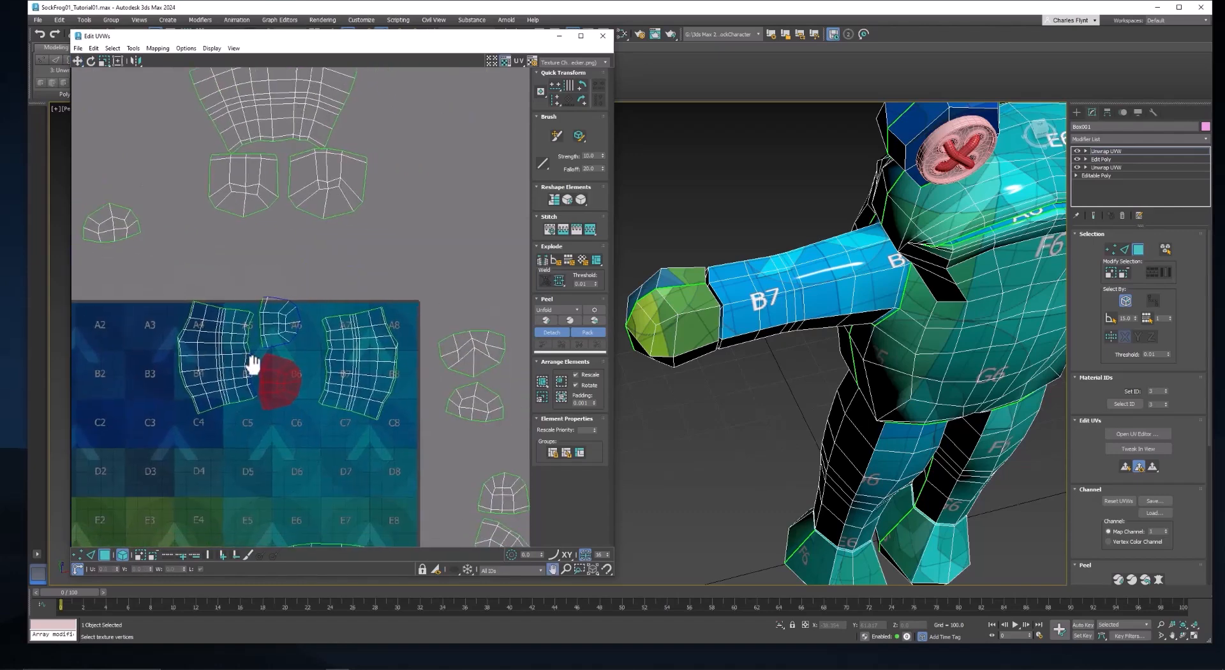
middle_drag(319, 349, 221, 258)
Step: Move the right arm shell out of the tile and set its two hand shells against it, rotated with wrist edges facing the arm
click(240, 275)
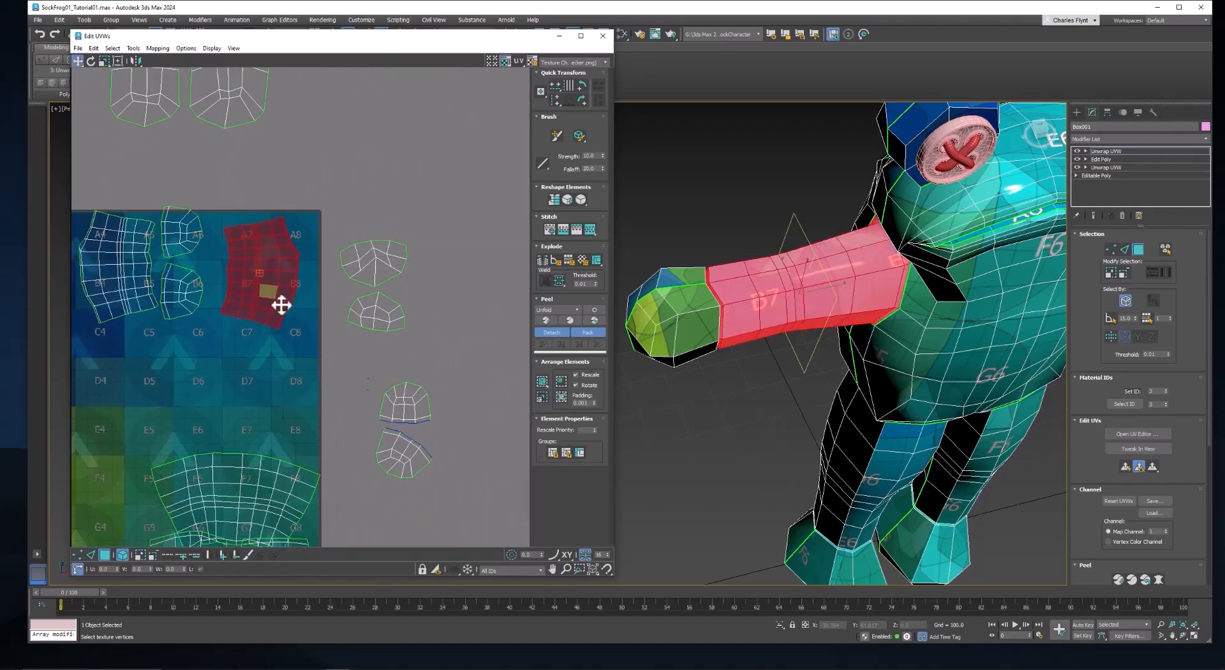
drag(271, 276, 480, 411)
click(439, 400)
click(411, 402)
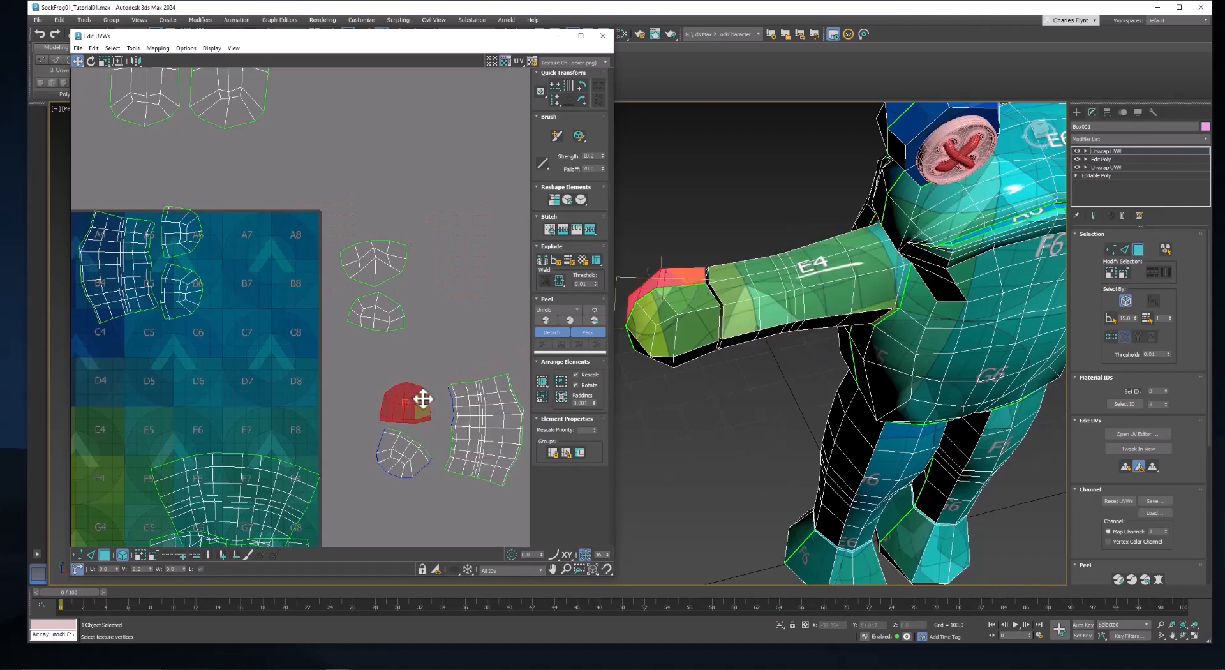
click(92, 61)
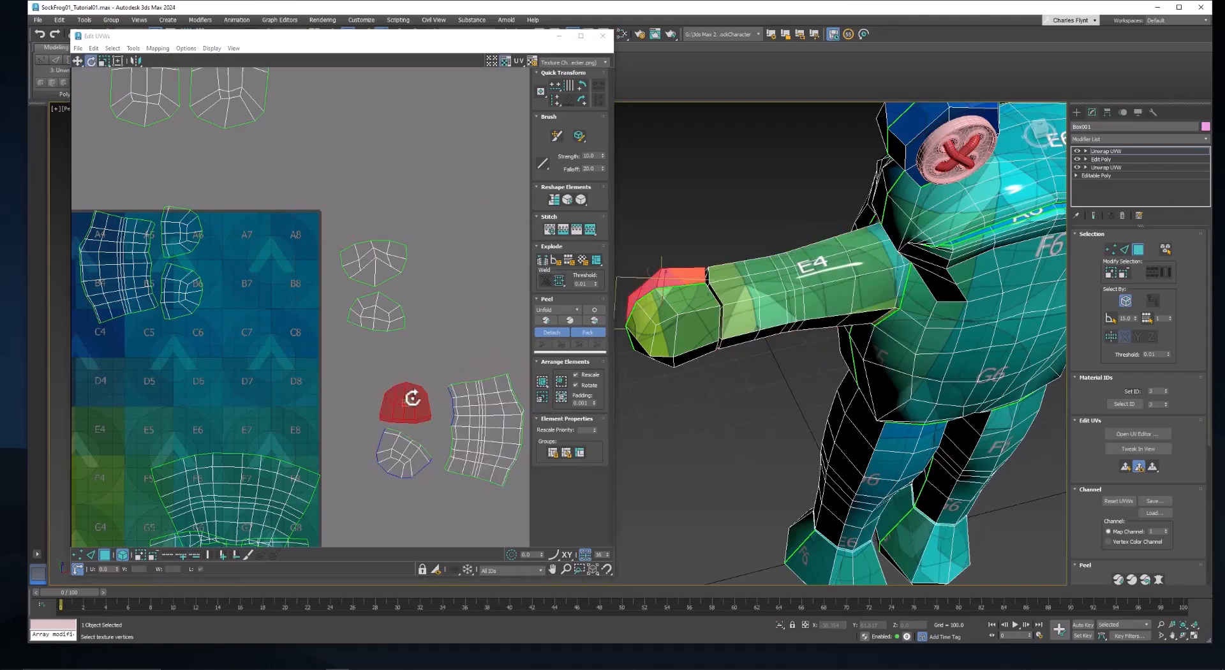
mouse_move(412, 398)
mouse_down()
mouse_move(392, 400)
mouse_move(394, 387)
mouse_up()
click(390, 442)
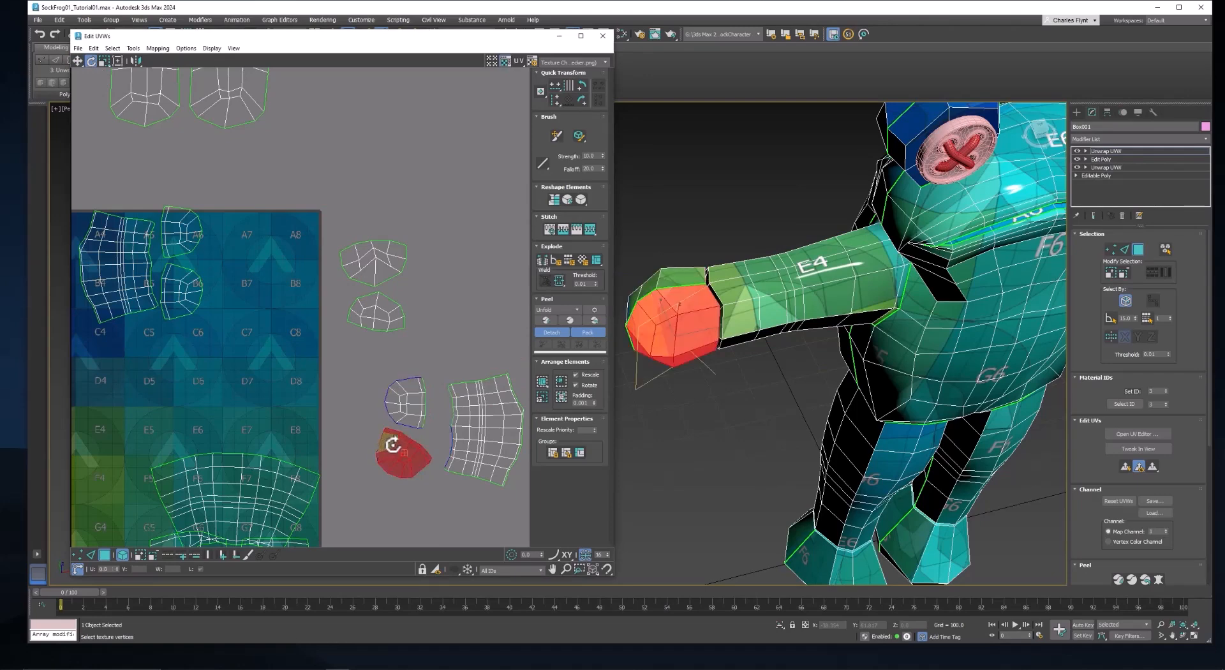
drag(391, 441, 407, 434)
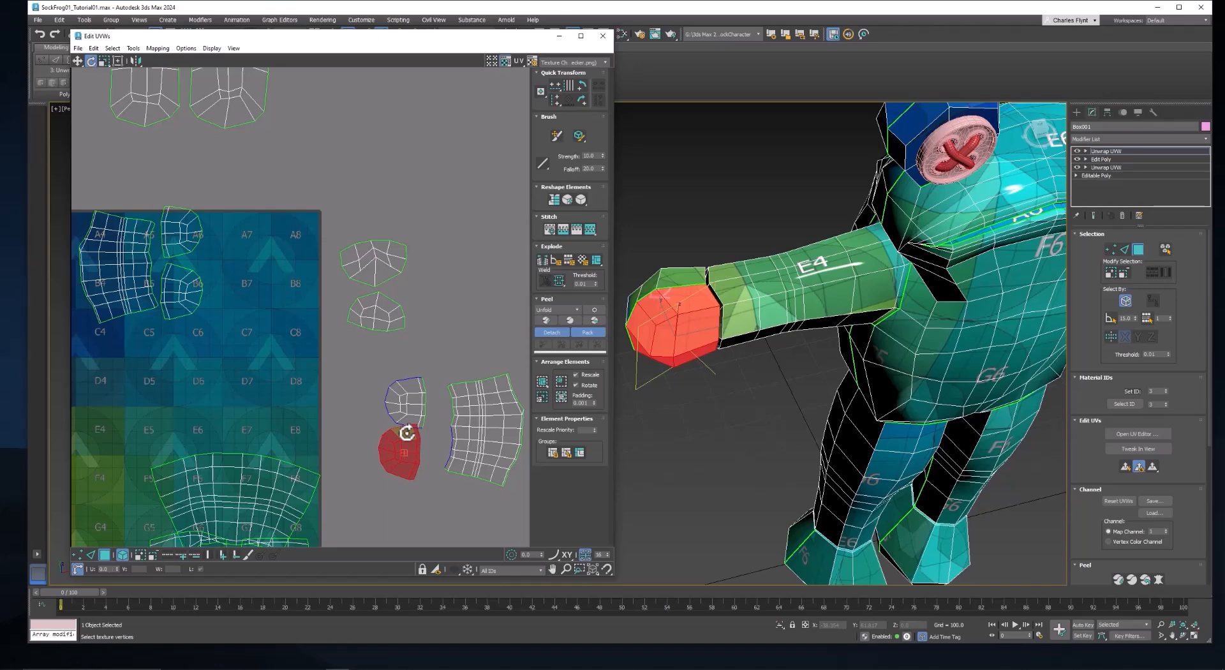
click(77, 60)
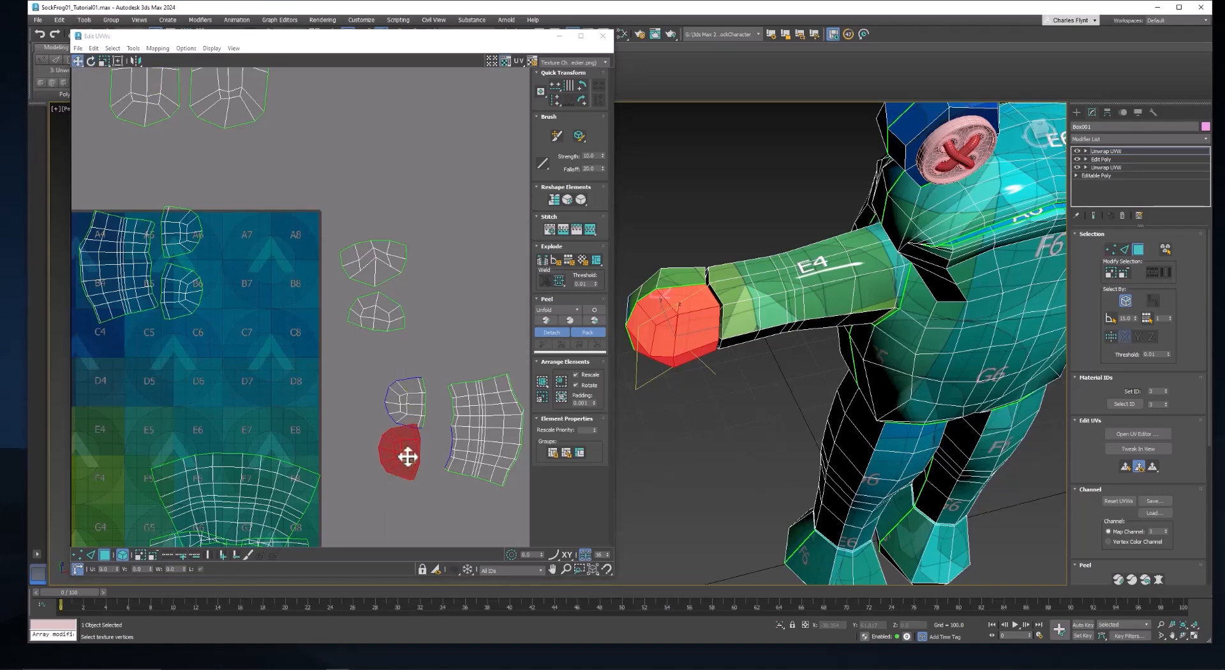
drag(408, 457, 431, 441)
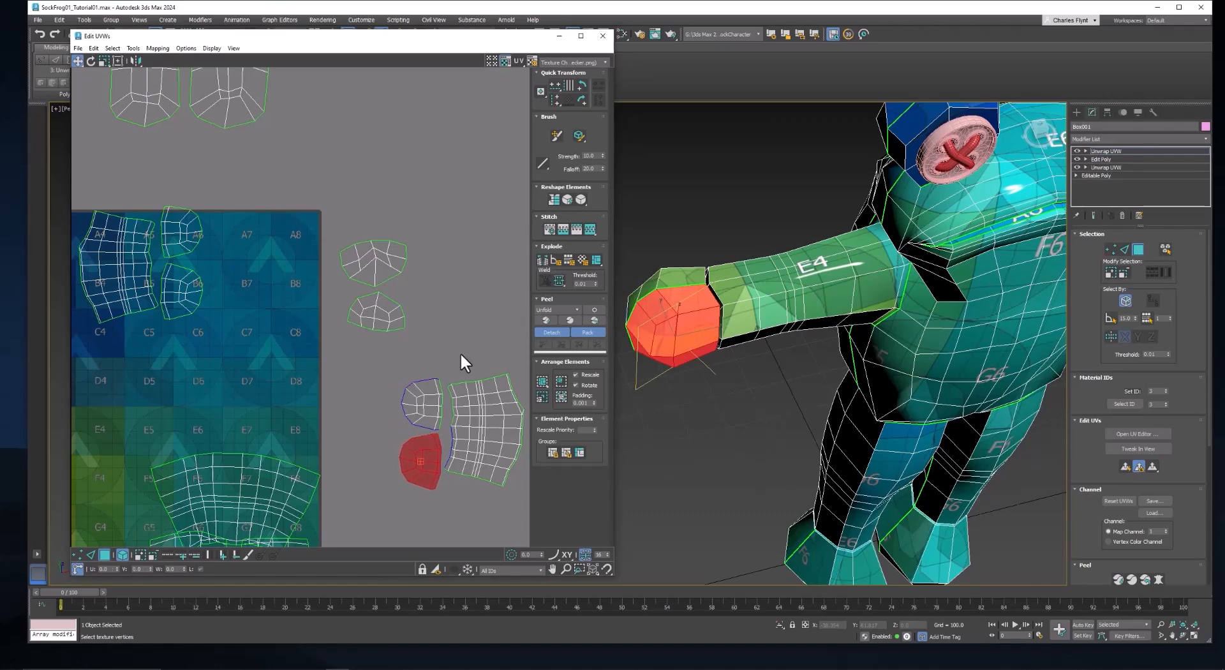
Step: Move the two shells of the frog's right eye together to the empty space left of the body shells
middle_drag(315, 384, 435, 381)
scroll(435, 381, down, 5)
click(472, 308)
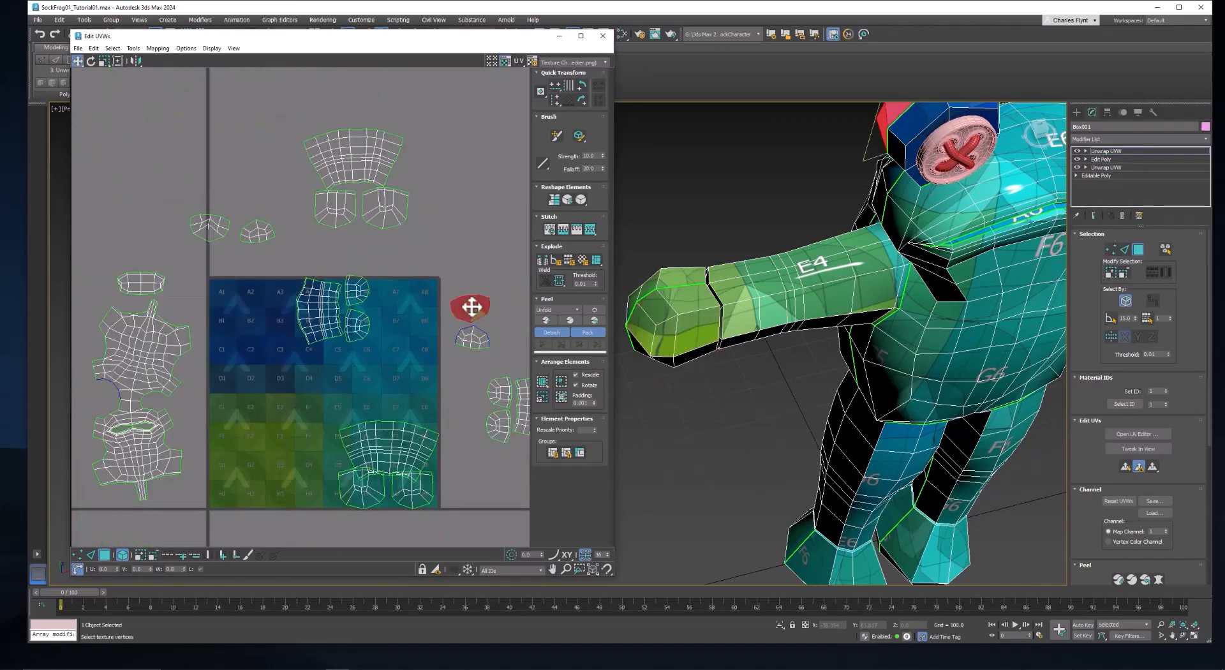
ctrl+click(472, 338)
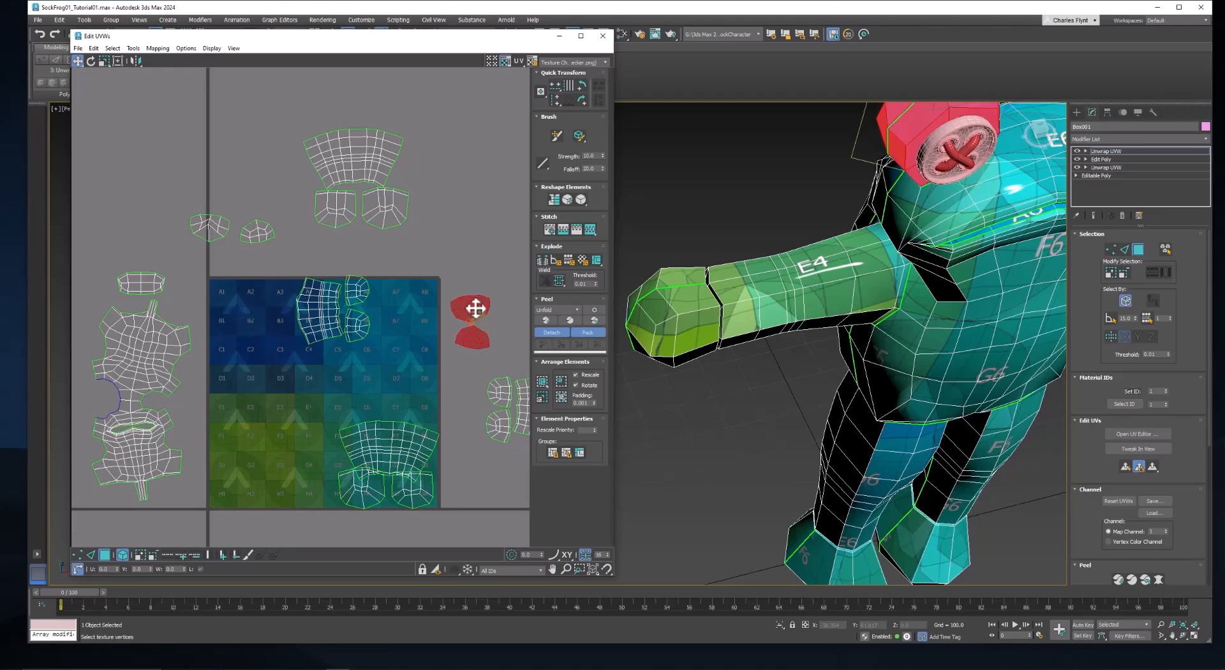
drag(477, 309, 74, 384)
middle_drag(108, 382, 160, 353)
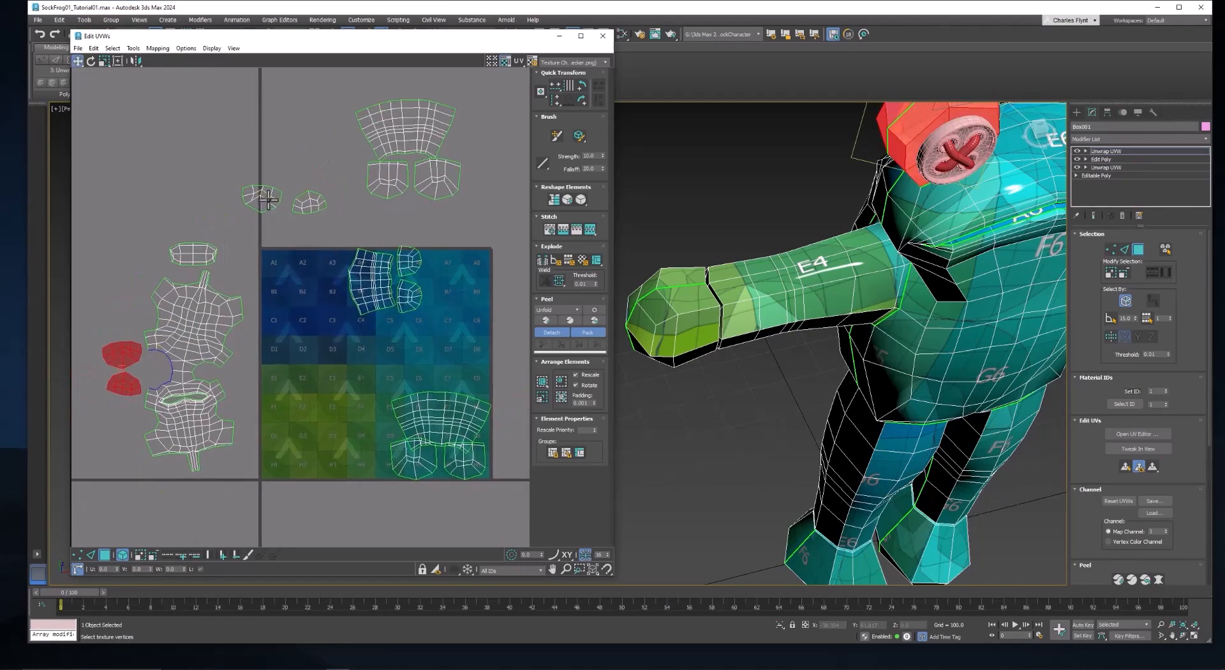
Step: Rotate the left eye's larger shell upright with its flat edge down and place the smaller shell beside it, above the tile
click(265, 198)
scroll(306, 220, up, 3)
middle_drag(306, 220, 413, 246)
middle_drag(753, 246, 676, 285)
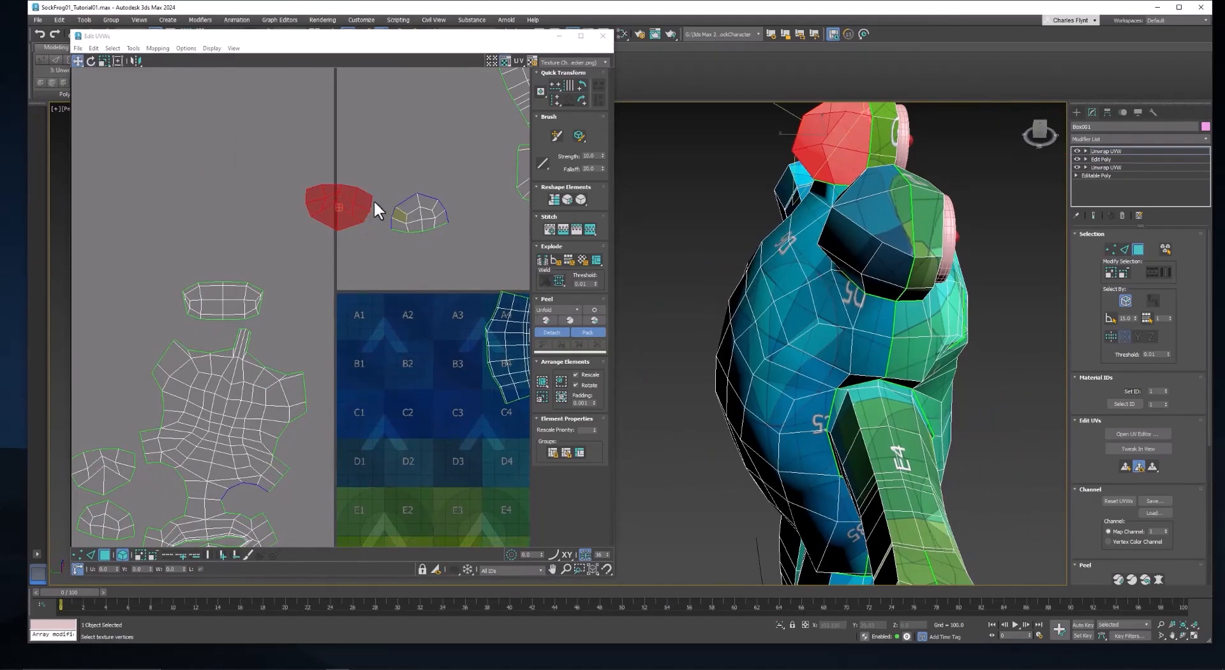
drag(365, 199, 289, 262)
click(91, 61)
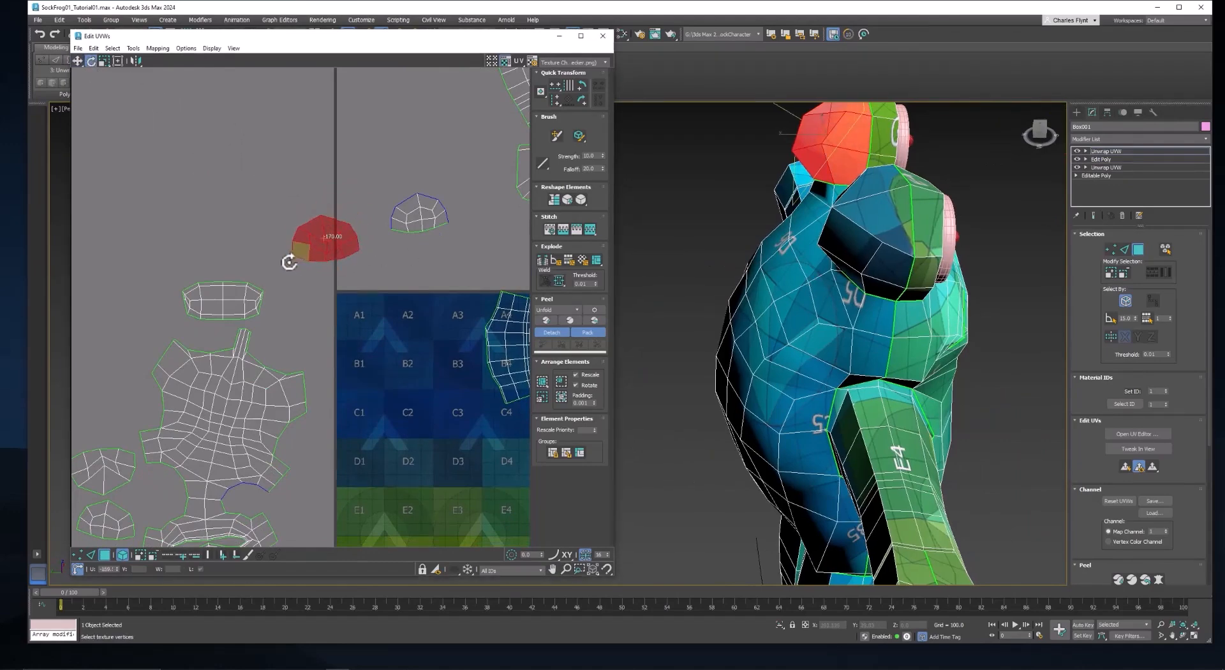
click(436, 215)
click(78, 61)
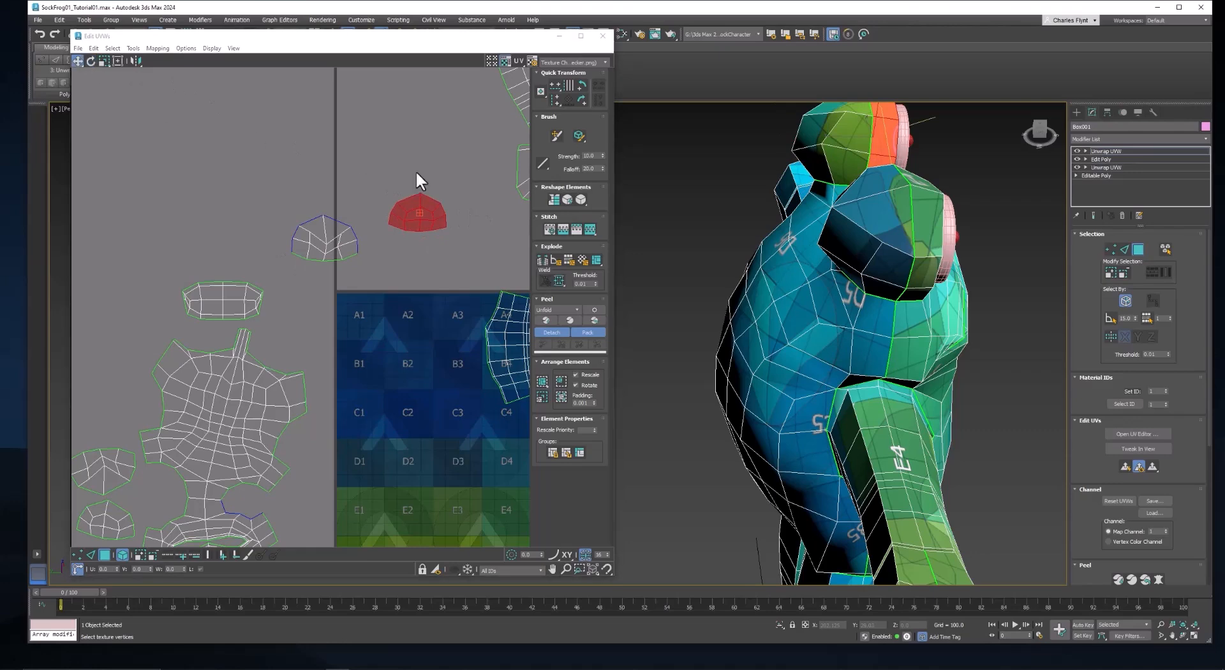
drag(436, 218, 409, 248)
middle_drag(422, 248, 458, 146)
Step: Turn the right eye's larger shell flat edge down and restack the pair with the smaller shell on top
click(140, 374)
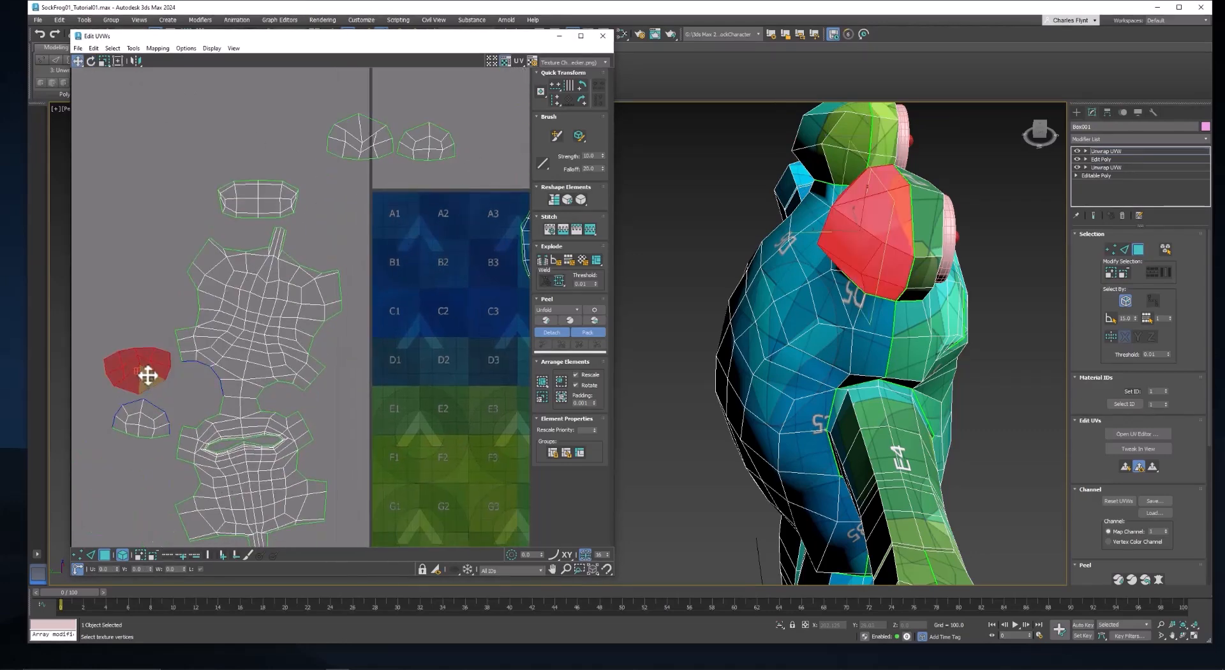
click(92, 60)
mouse_move(146, 359)
mouse_down()
mouse_move(91, 415)
mouse_move(154, 410)
mouse_move(138, 324)
mouse_move(144, 377)
mouse_up()
click(139, 410)
click(77, 61)
ctrl+click(141, 368)
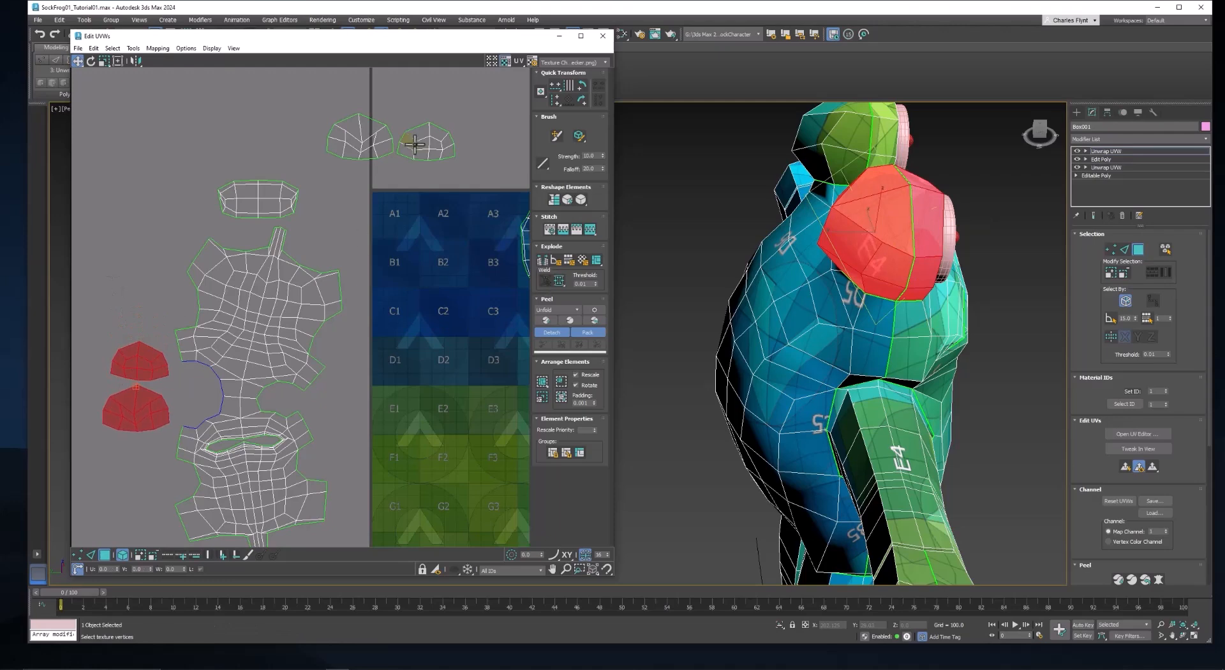
Step: Stack the left eye's two shells on the right side of the body shells, with the smaller one on top
middle_drag(454, 157, 451, 235)
drag(442, 232, 364, 442)
ctrl+click(364, 210)
click(332, 134)
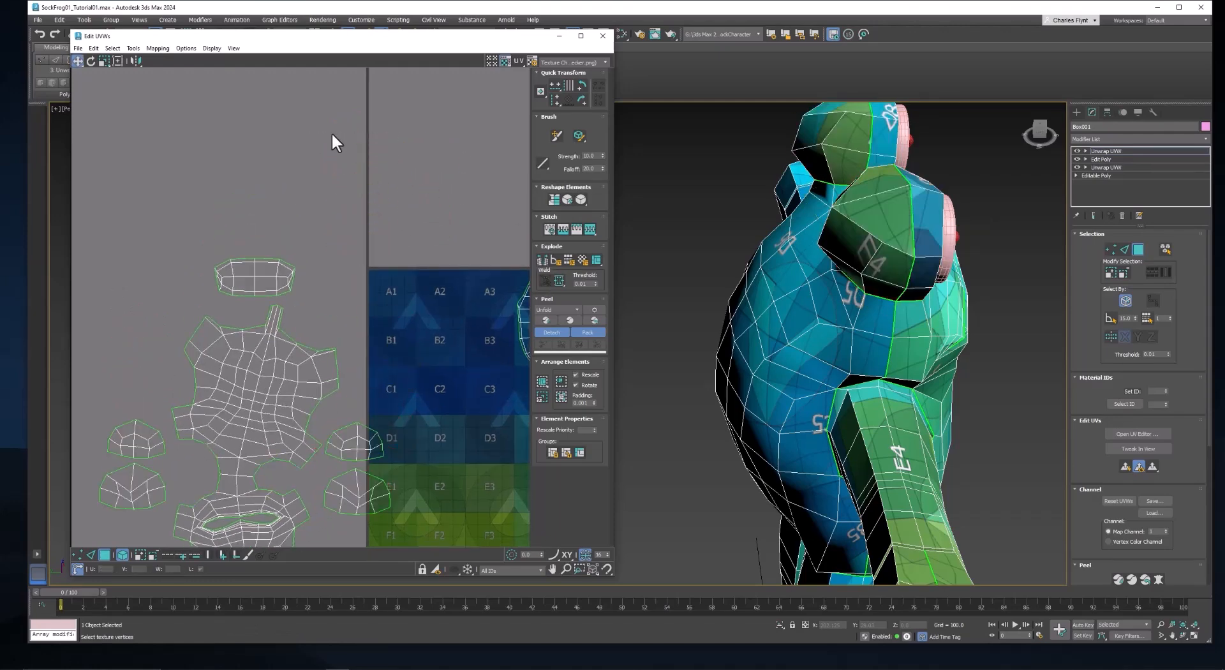
Step: Move the right leg and foot shells into the tile above the left leg set, and the left arm set outside beside the right arm set
scroll(490, 315, down, 4)
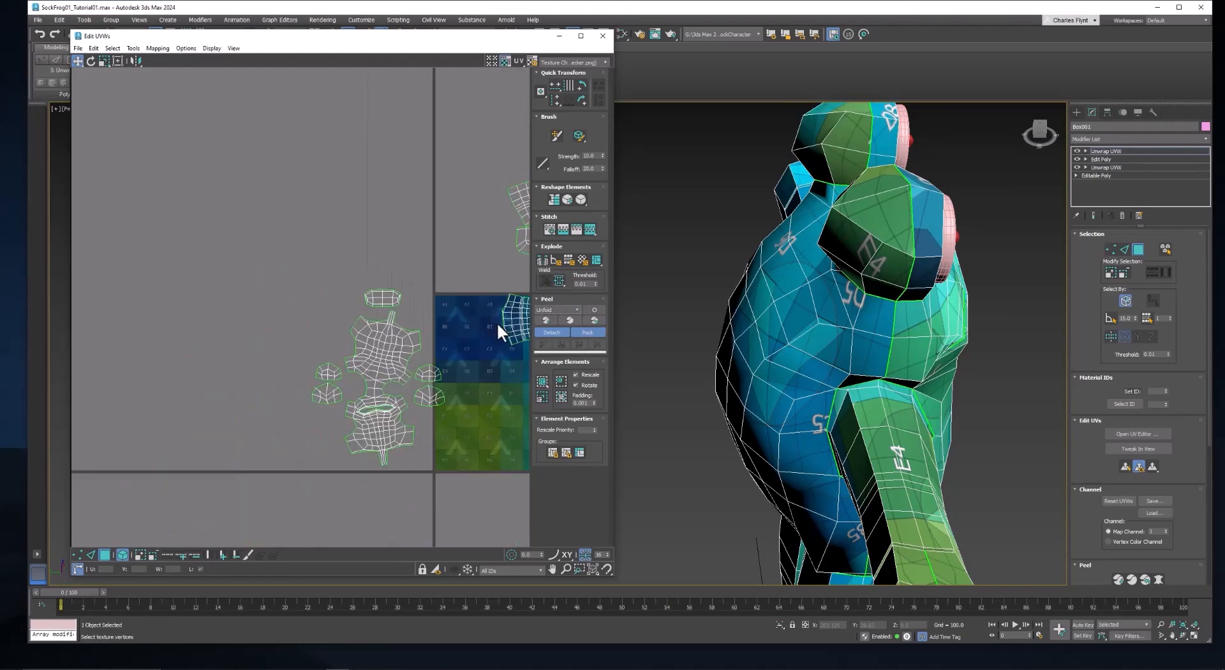
middle_drag(496, 323, 300, 246)
drag(300, 97, 430, 181)
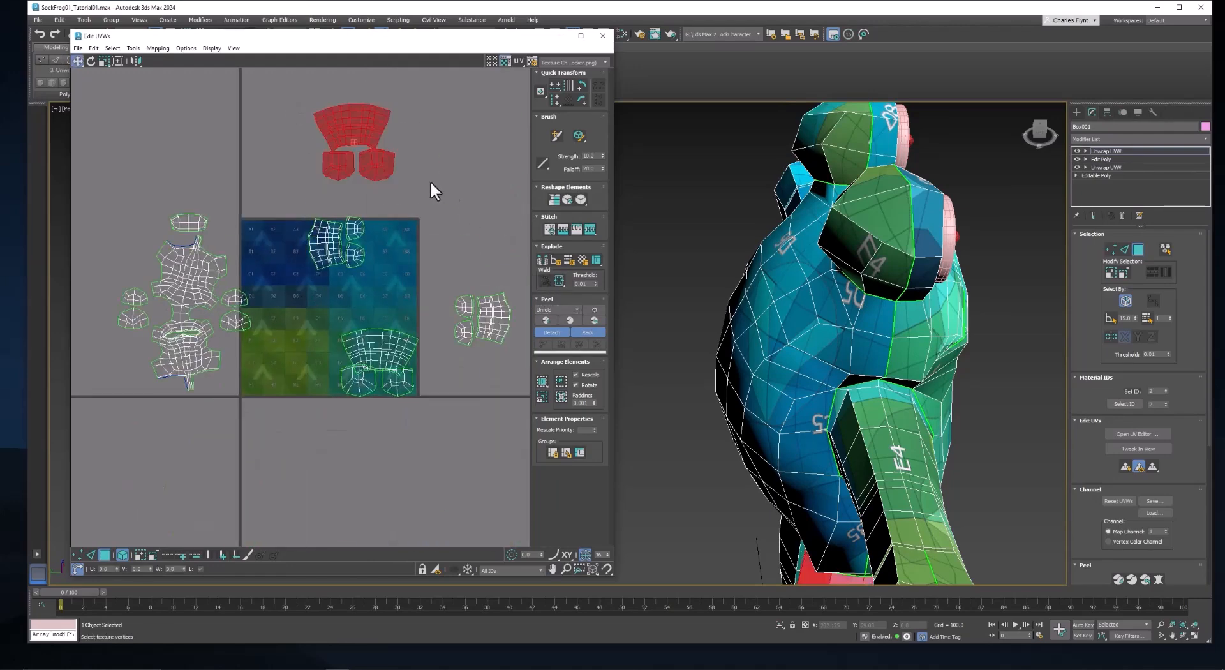
drag(341, 121, 492, 259)
click(328, 240)
middle_drag(492, 260, 349, 258)
drag(349, 258, 386, 312)
Step: Move the body shells and both pairs of eye shells together into the left half of the tile
middle_drag(438, 343, 595, 342)
drag(79, 190, 273, 401)
drag(206, 283, 287, 290)
middle_drag(500, 335, 443, 362)
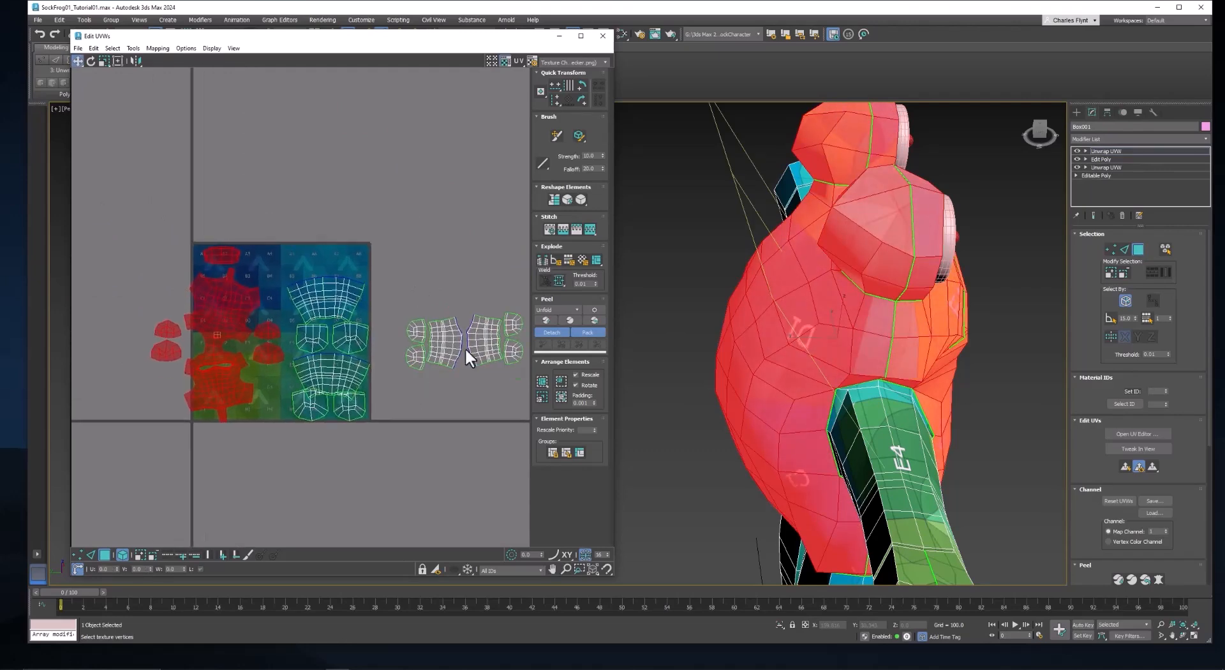
Step: Place both arm and hand sets above the leg sets at the tile's top edge, and space the leg and foot shells apart vertically
drag(413, 388, 350, 241)
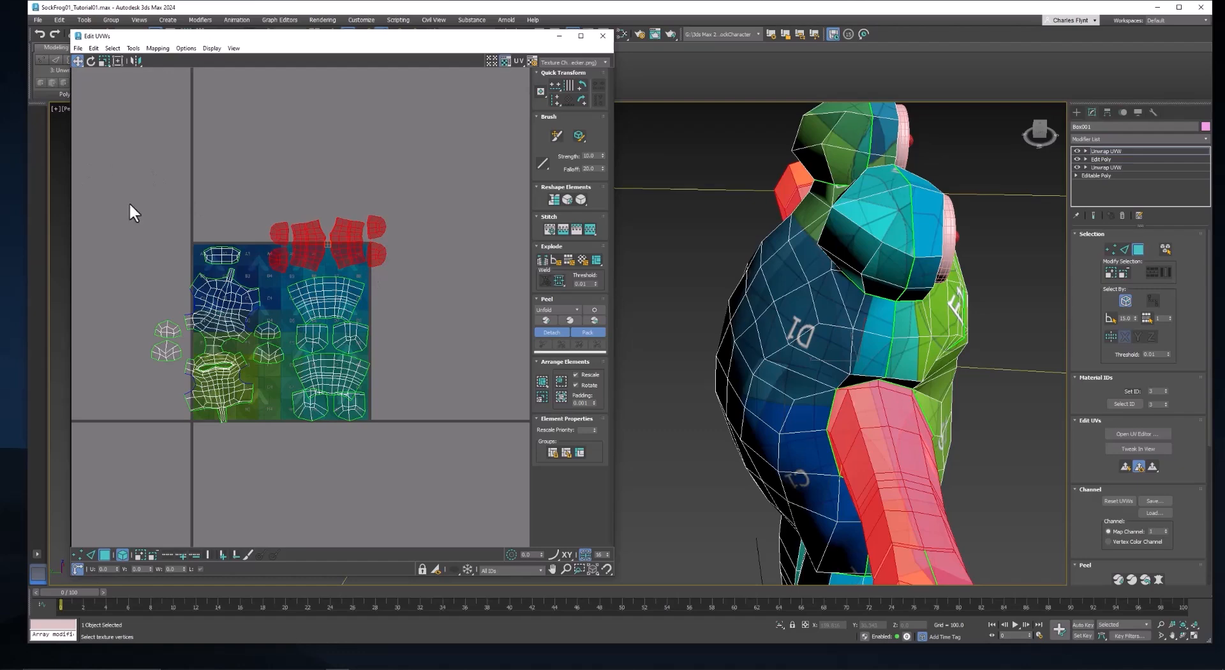
scroll(350, 378, up, 5)
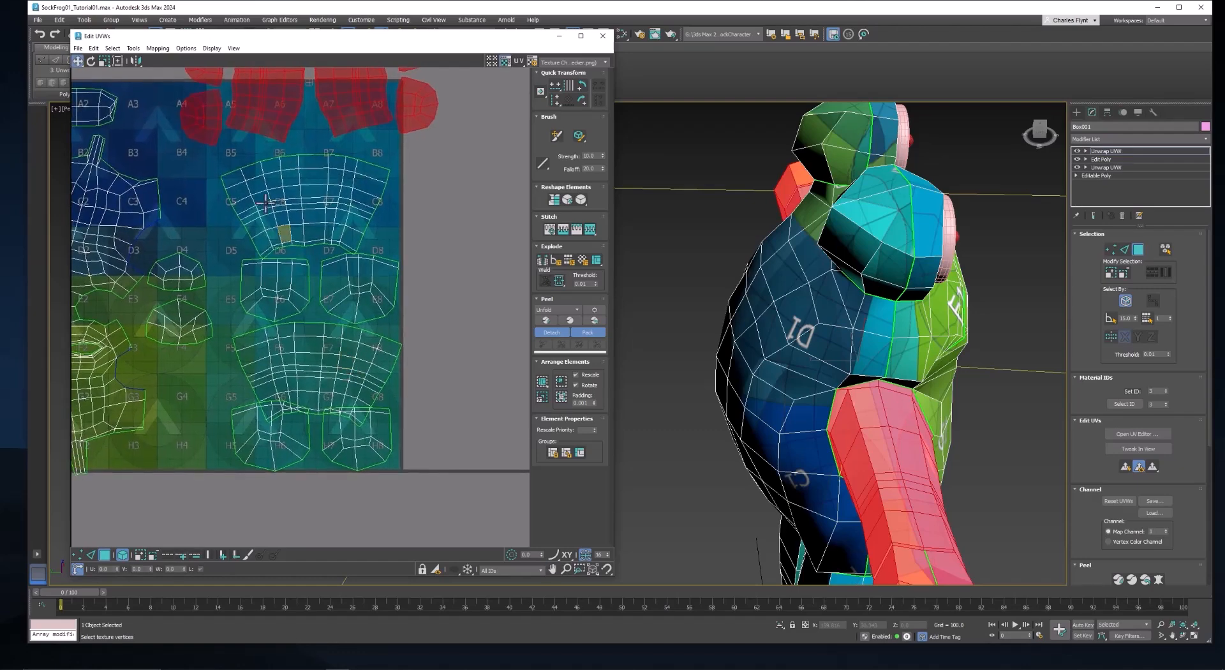
drag(244, 205, 409, 274)
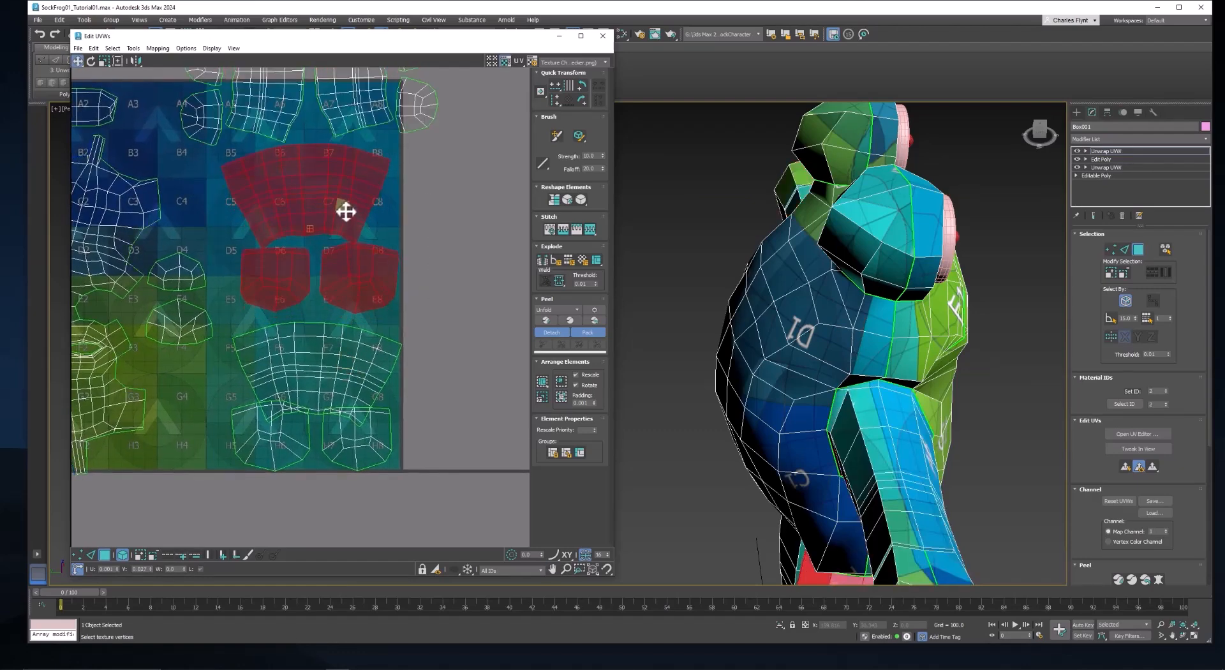
click(327, 329)
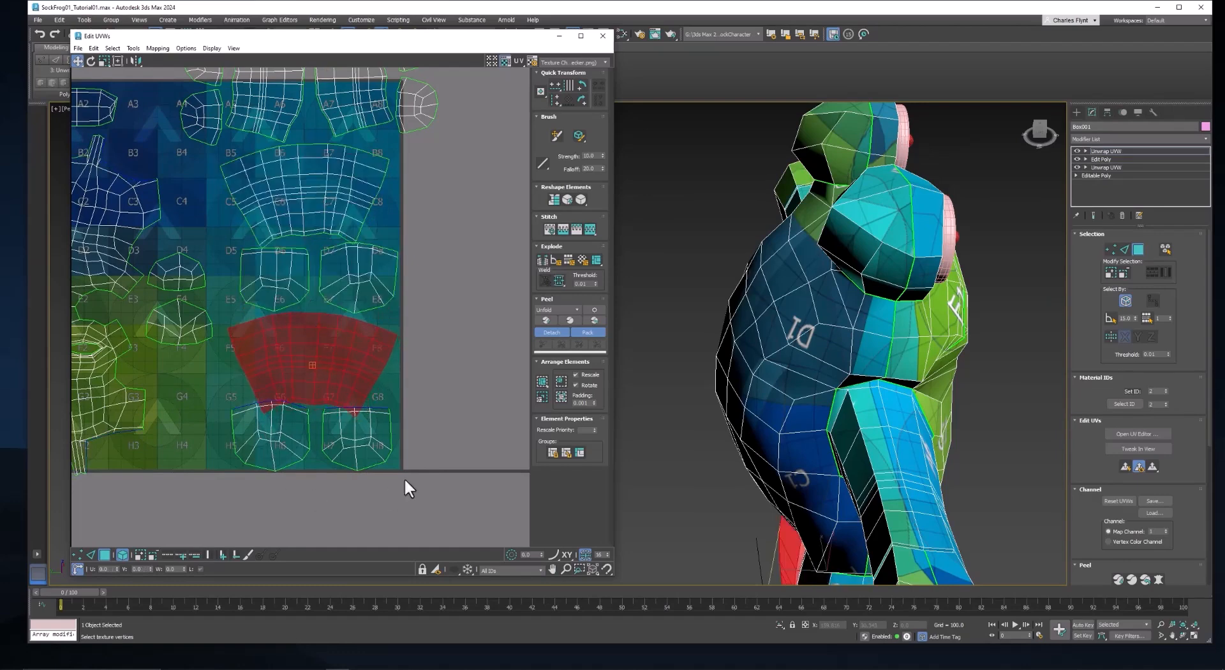
drag(281, 440, 276, 464)
scroll(279, 452, down, 2)
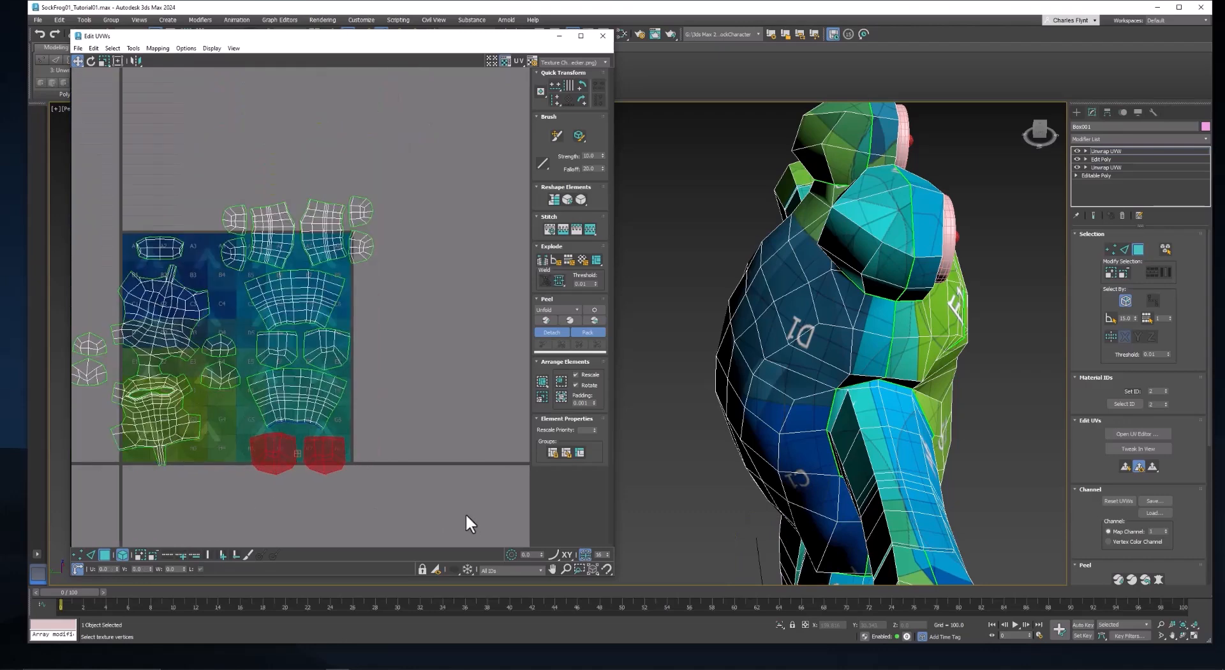
Step: Select all the shells, scale them down uniformly and reposition them together to fit inside the tile
scroll(408, 463, down, 1)
middle_drag(408, 463, 446, 432)
drag(438, 440, 113, 213)
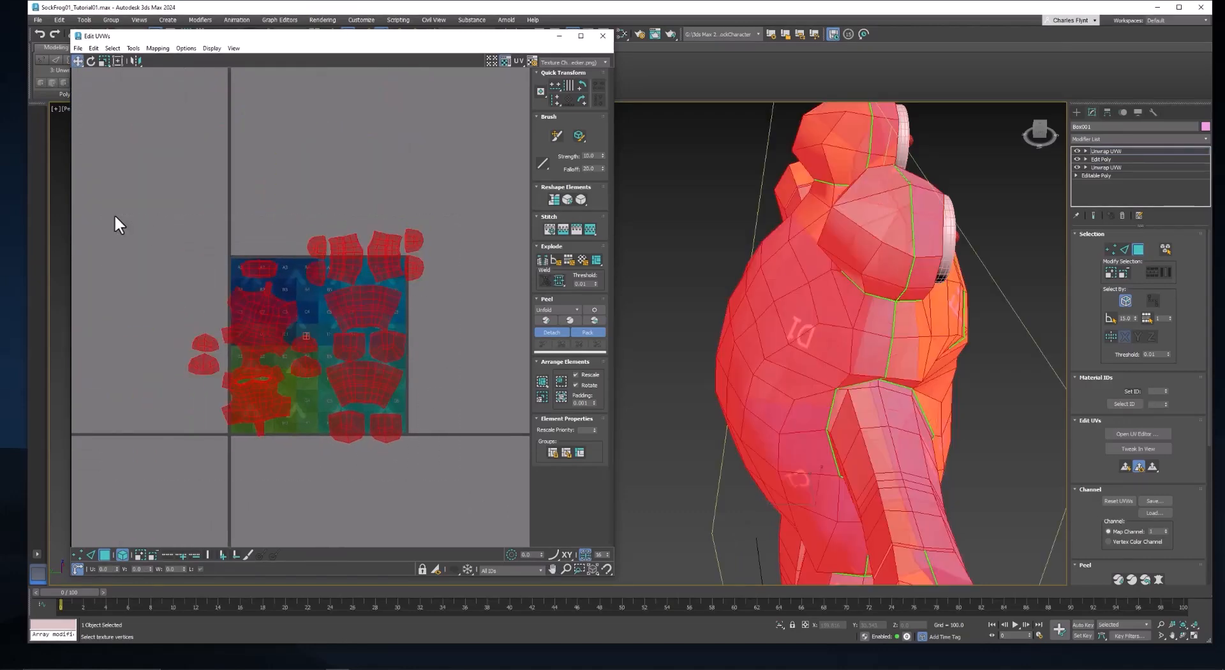
click(104, 60)
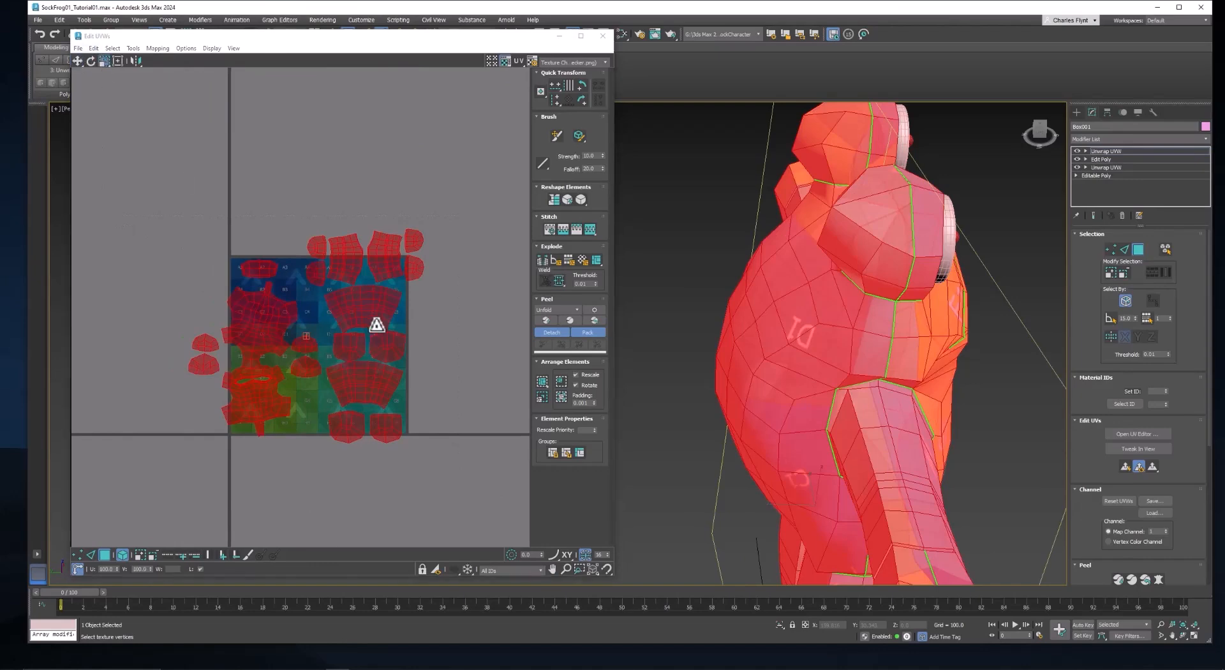
drag(373, 315, 349, 322)
click(76, 60)
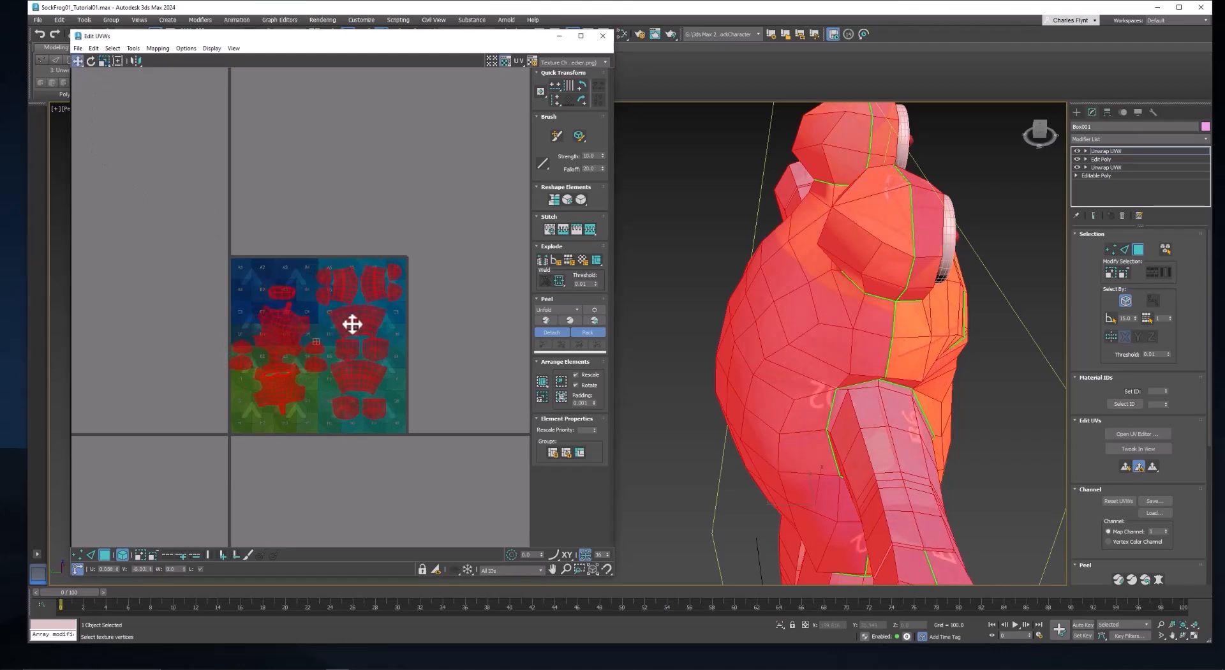
Step: Shift both leg and foot sets slightly right beneath the arm sets, and center the small mouth shell above the body shells
scroll(344, 320, up, 3)
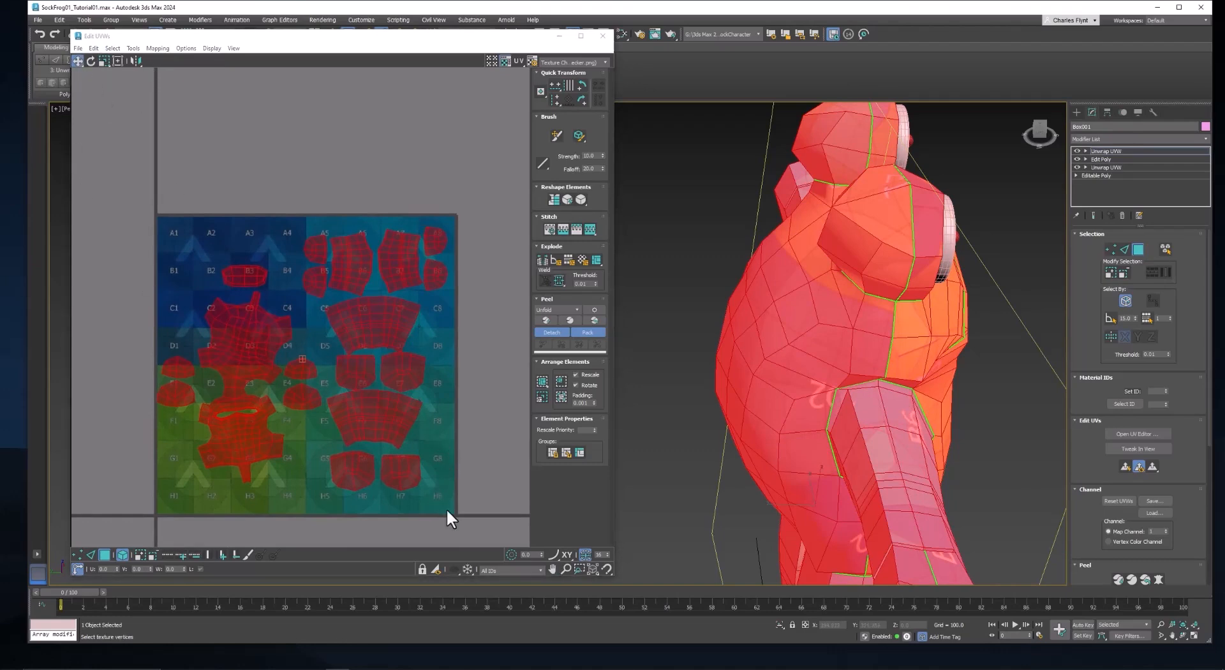
drag(447, 510, 382, 442)
drag(359, 319, 369, 319)
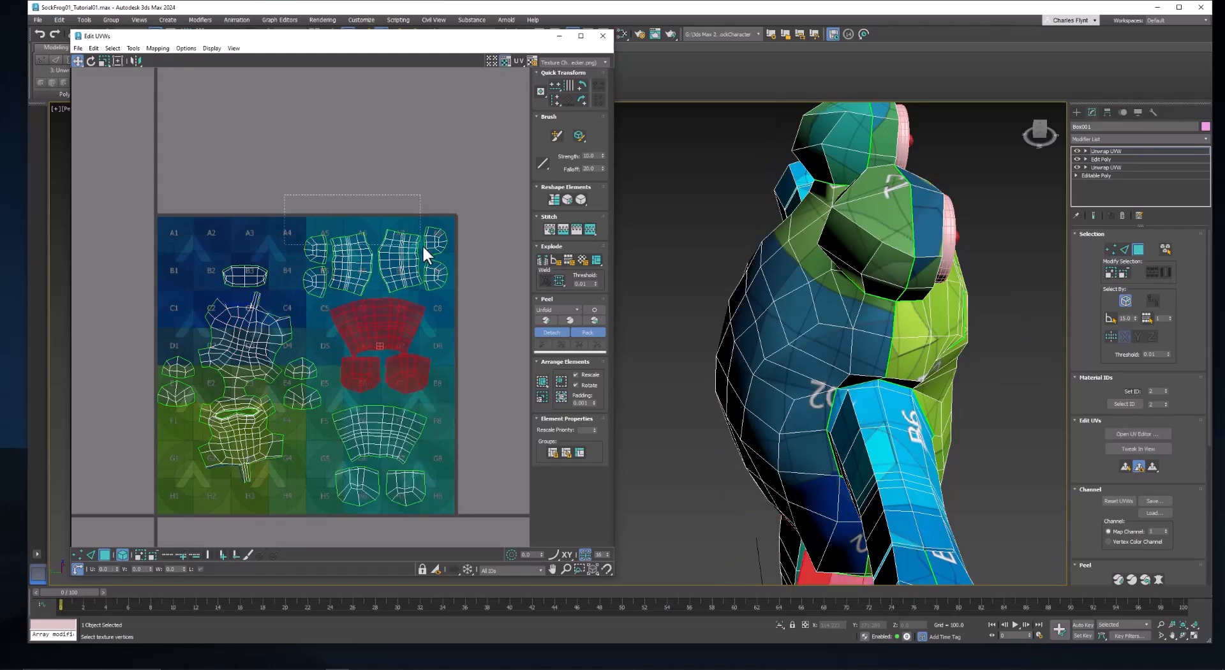
mouse_move(422, 243)
mouse_down()
mouse_move(452, 277)
mouse_move(399, 249)
mouse_up()
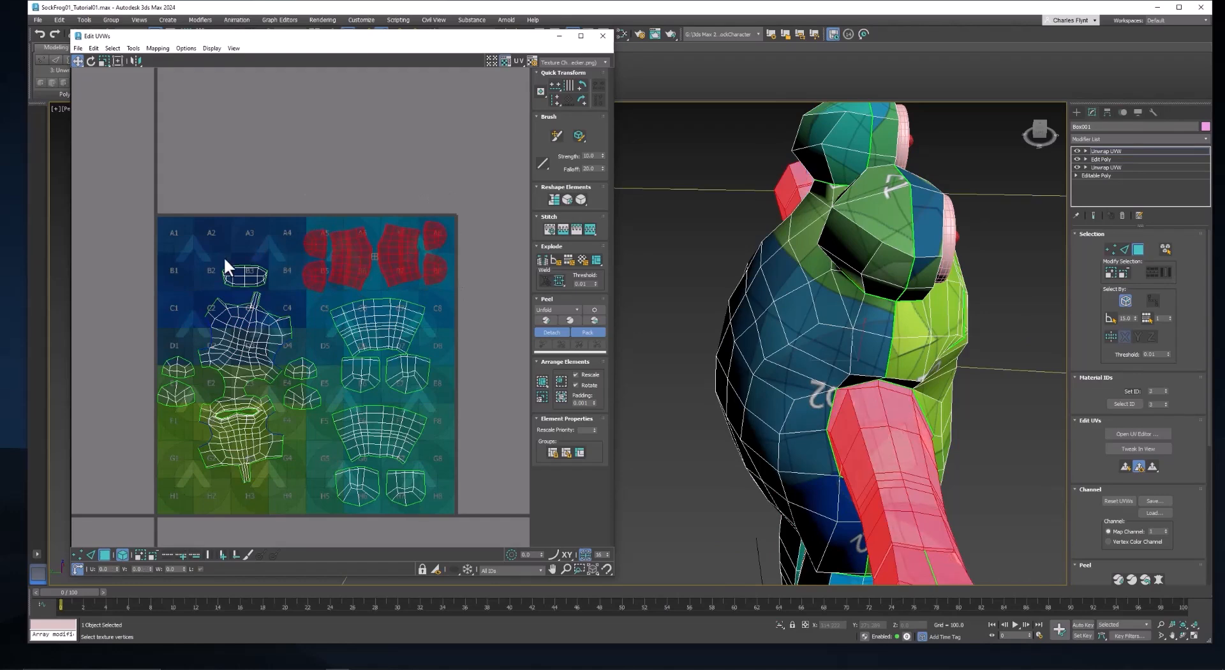
drag(266, 281, 261, 272)
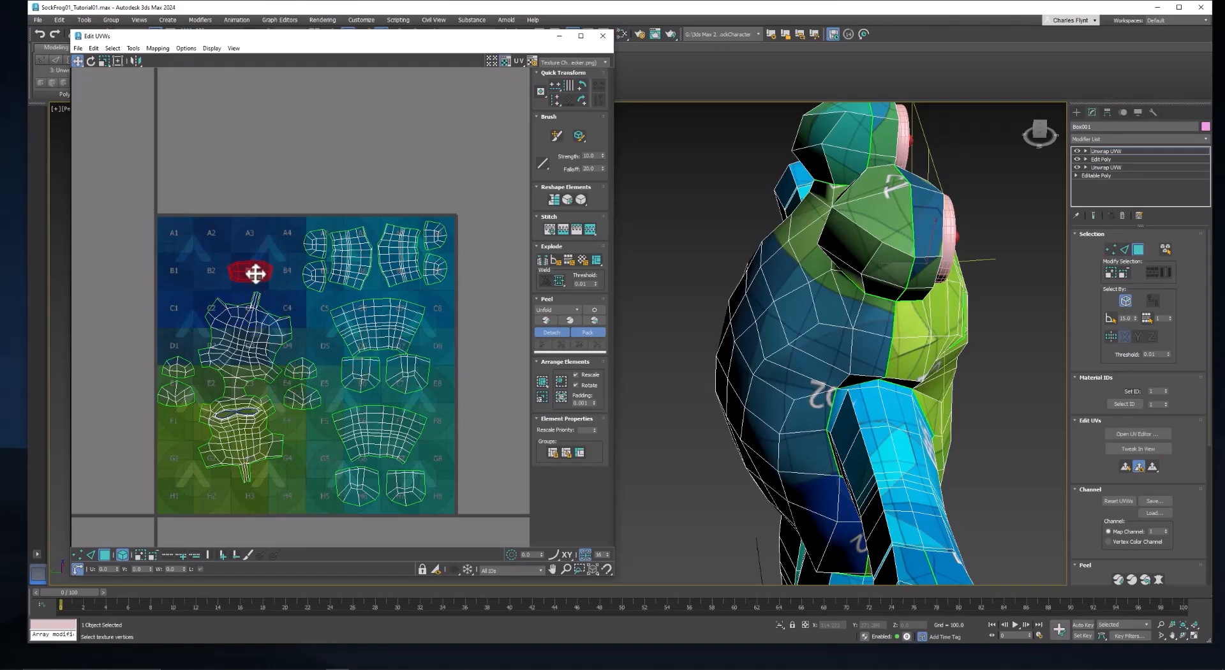
Step: Examine the selected mouth shell on the front of the frog model and the matching mouth opening in the body UVs
alt+middle_drag(894, 355, 820, 323)
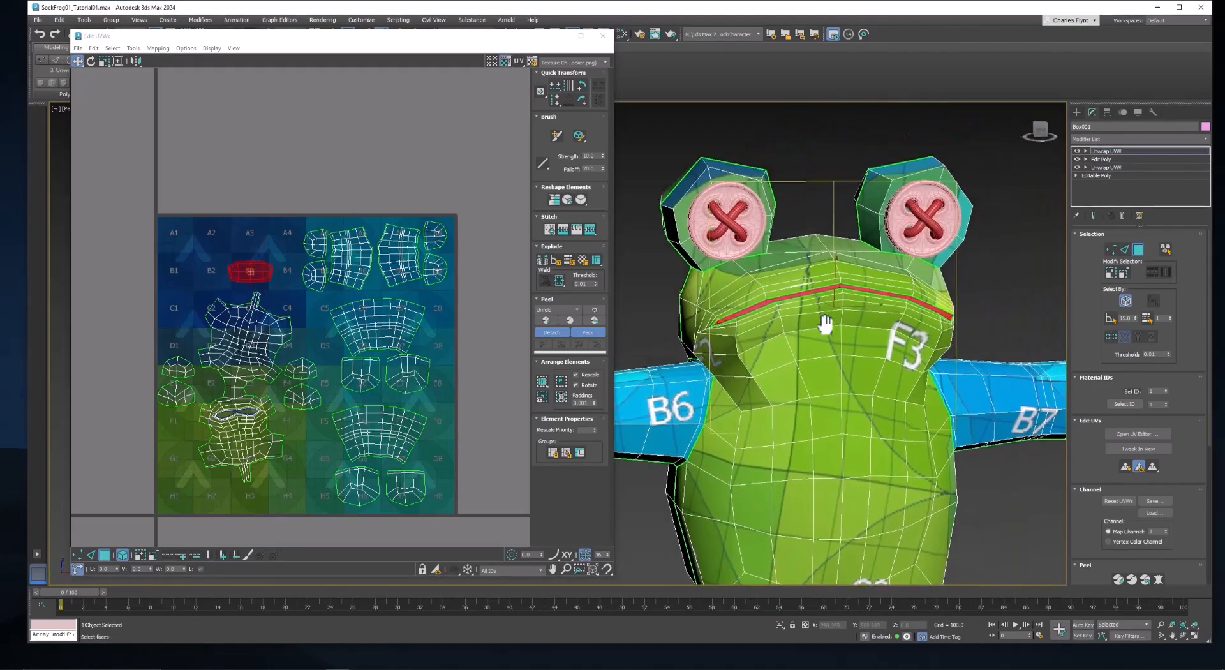
scroll(829, 319, up, 5)
scroll(236, 418, up, 5)
scroll(236, 418, up, 3)
middle_drag(237, 418, 344, 398)
scroll(307, 439, down, 2)
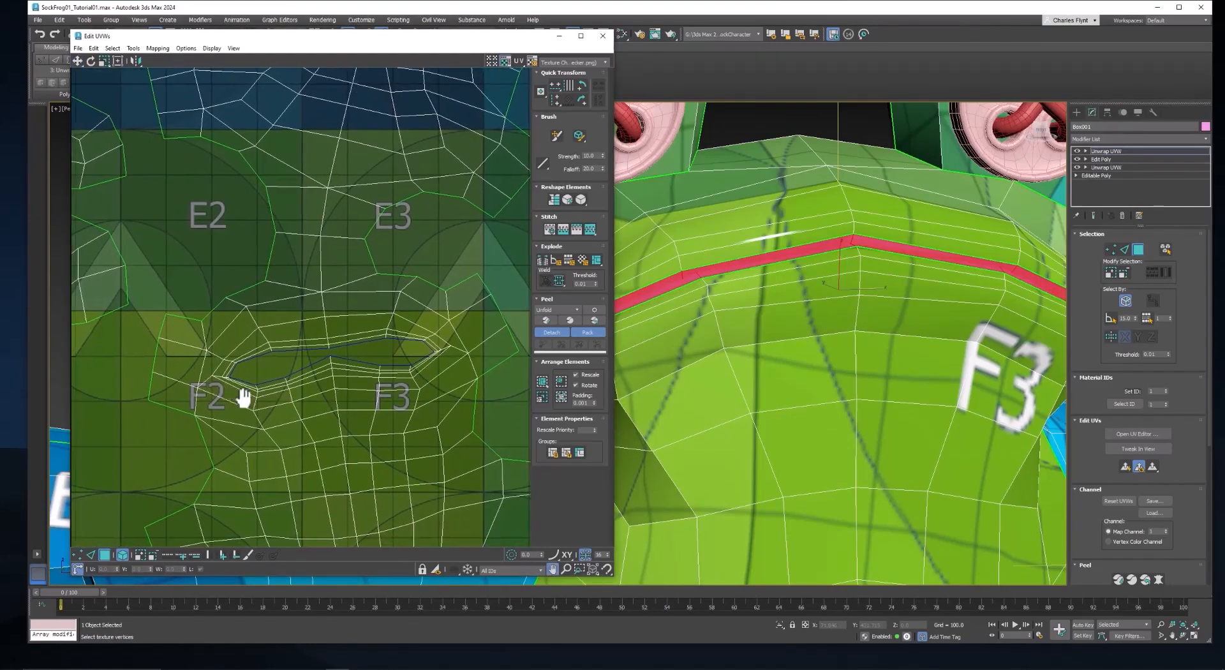
middle_drag(243, 396, 259, 399)
middle_drag(842, 371, 1046, 357)
scroll(885, 376, down, 6)
middle_drag(933, 331, 699, 300)
scroll(397, 344, down, 4)
scroll(397, 343, down, 2)
middle_drag(396, 343, 318, 367)
scroll(275, 365, down, 2)
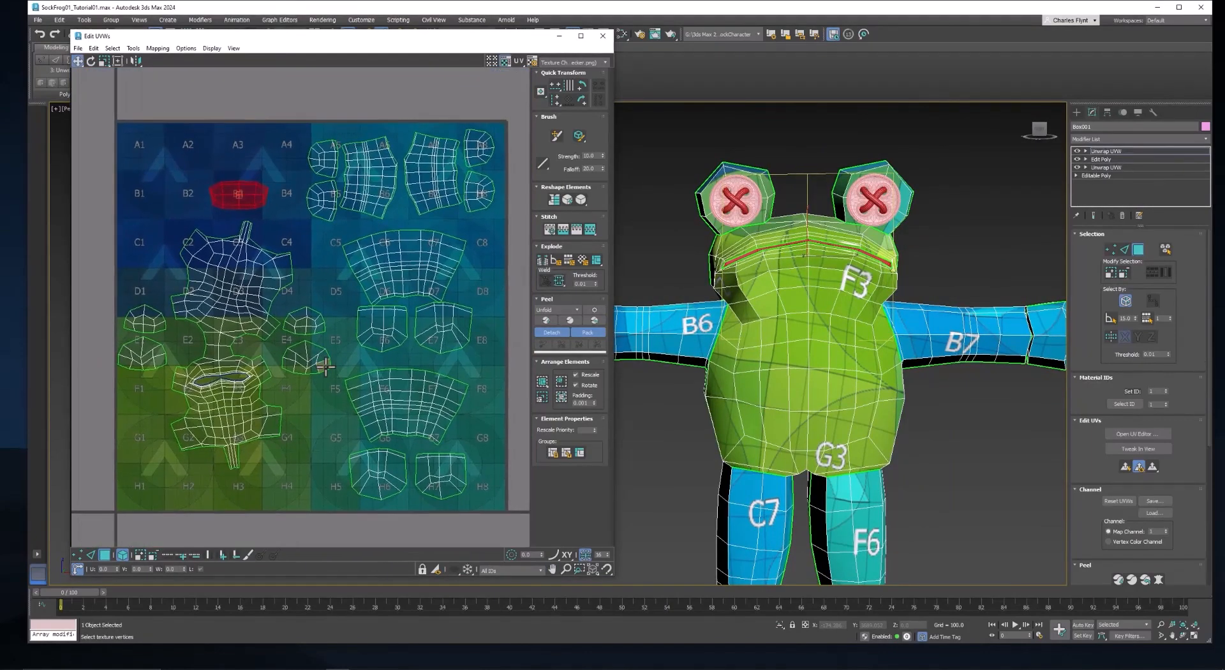